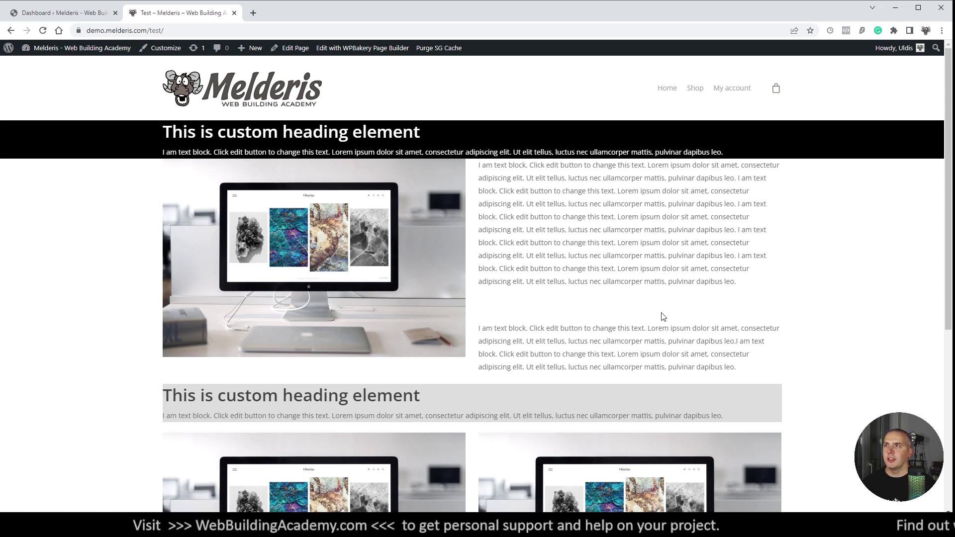
Open the Test page in the backend page editor.
{"action": "scroll", "coordinate": [656, 296], "scroll_direction": "down", "scroll_amount": 2}
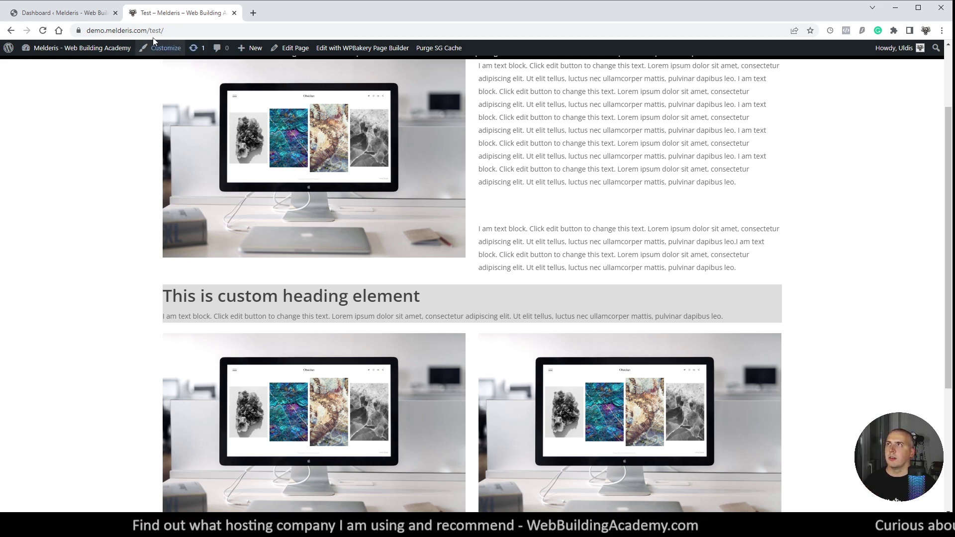
{"action": "left_click", "coordinate": [300, 53]}
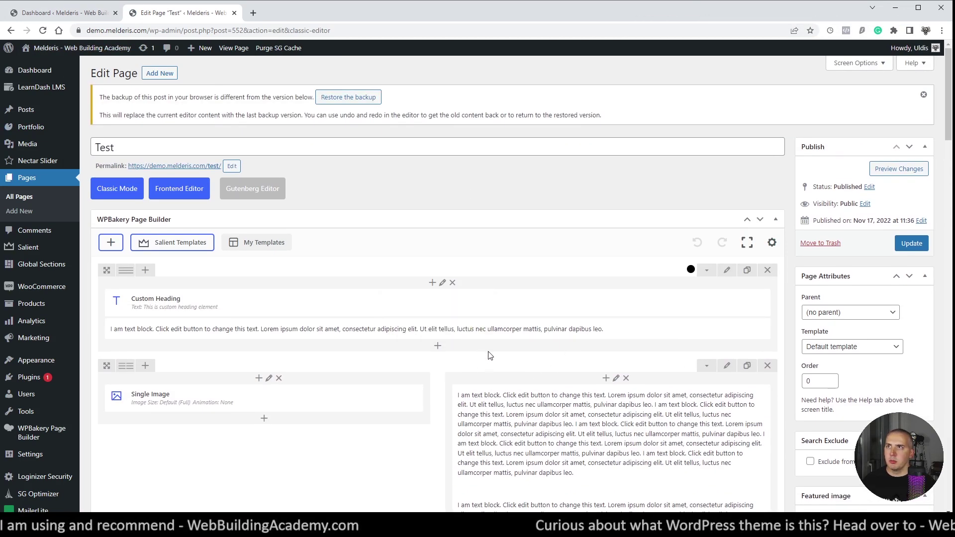
Examine the design options of the text block in the two-column row, then preview the page.
{"action": "scroll", "coordinate": [592, 359], "scroll_direction": "down", "scroll_amount": 2}
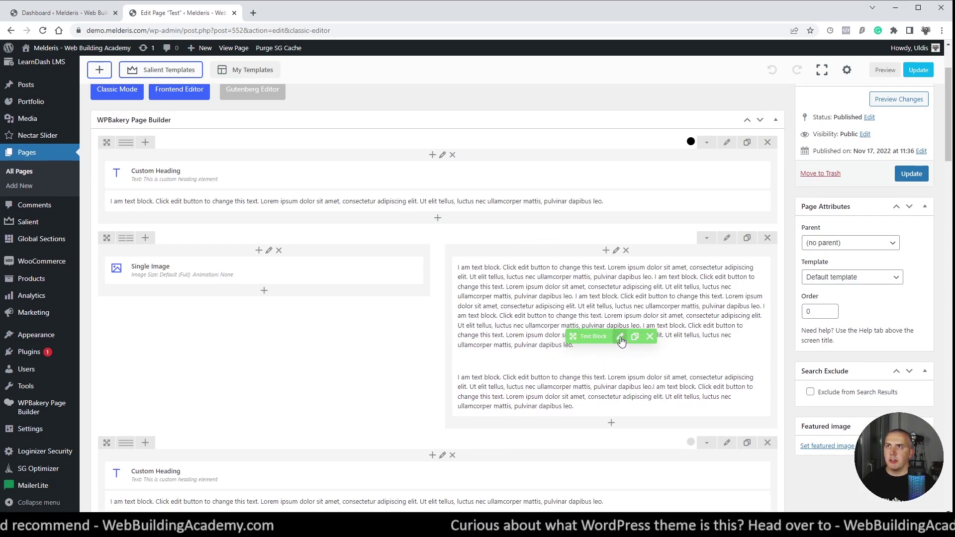
{"action": "left_click", "coordinate": [620, 337]}
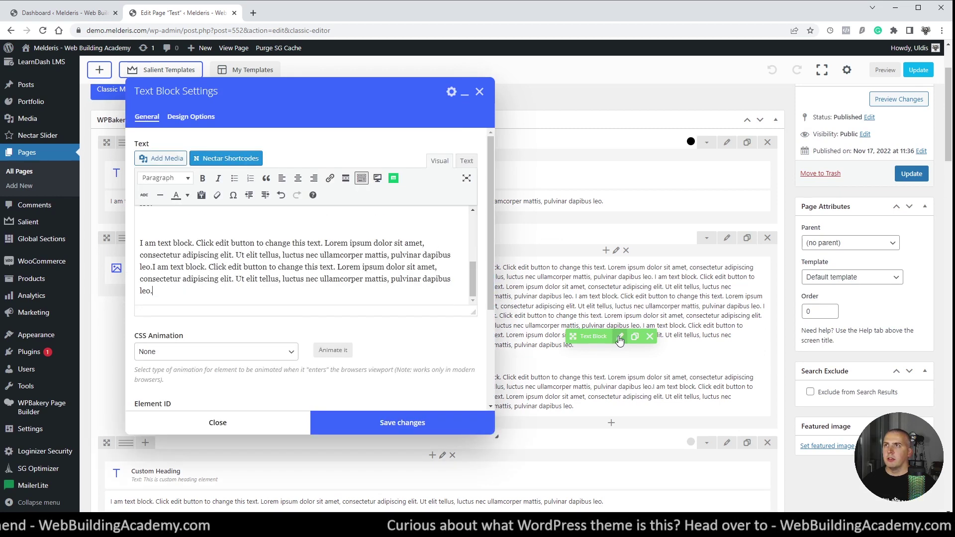
{"action": "left_click", "coordinate": [197, 117]}
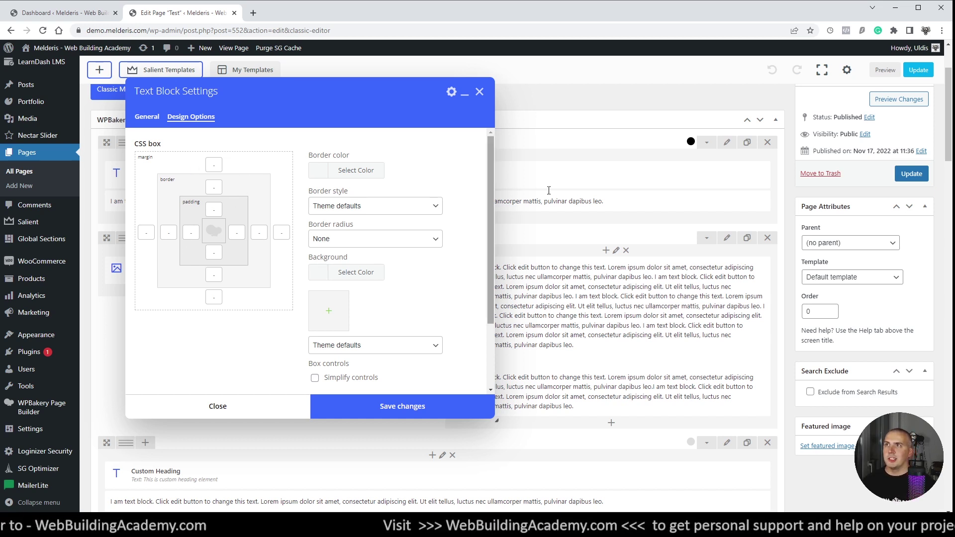
{"action": "left_click", "coordinate": [479, 92]}
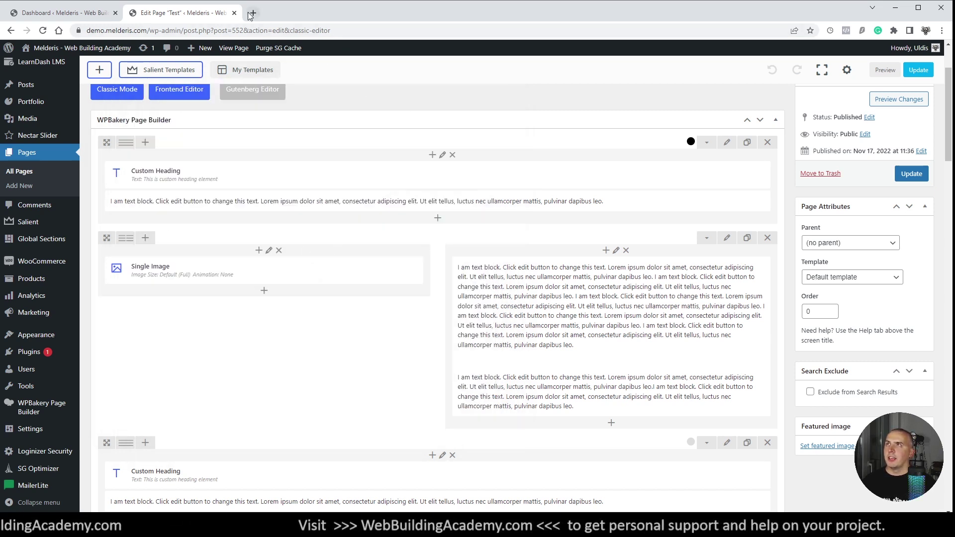
{"action": "left_click", "coordinate": [898, 99]}
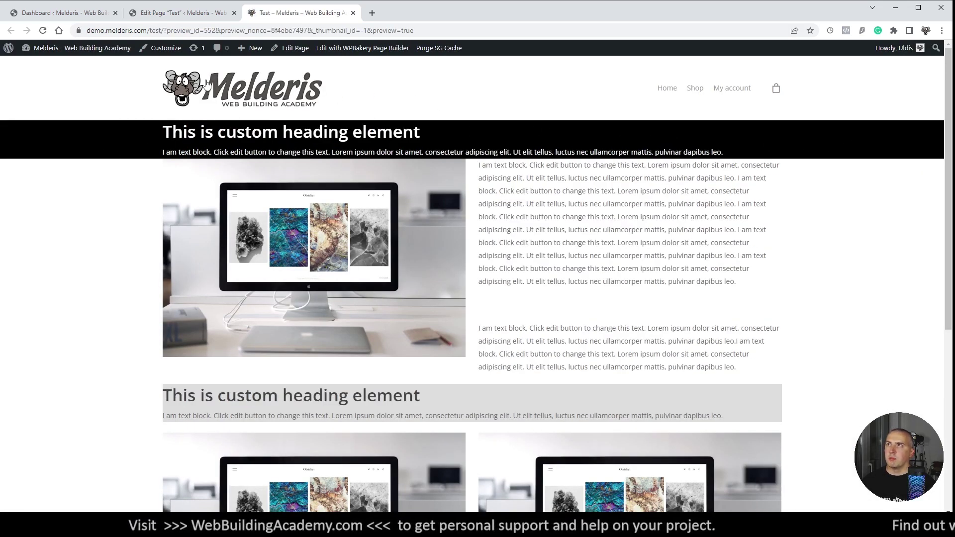
{"action": "left_click", "coordinate": [179, 14]}
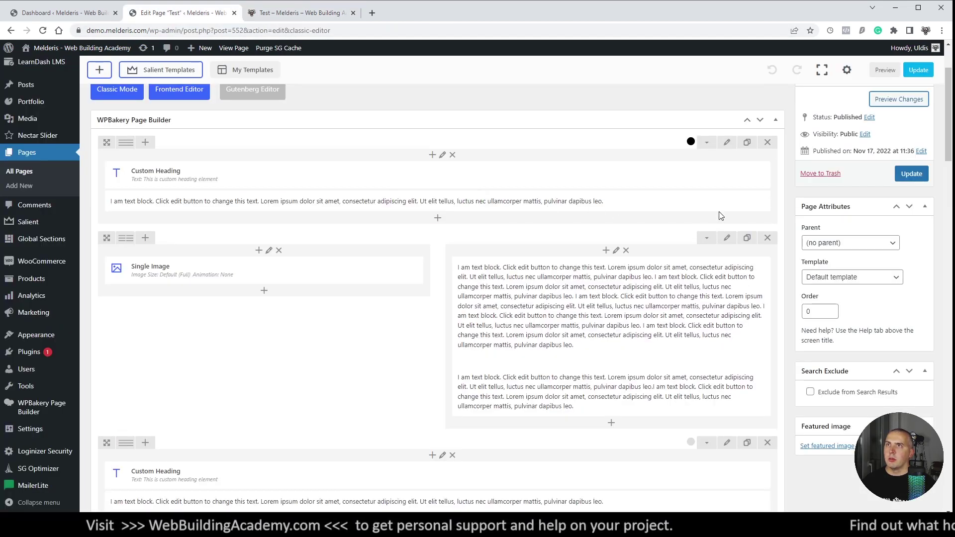
Set the first heading row's desktop top and bottom padding to 50, save the row settings and preview the page.
{"action": "left_click", "coordinate": [727, 143]}
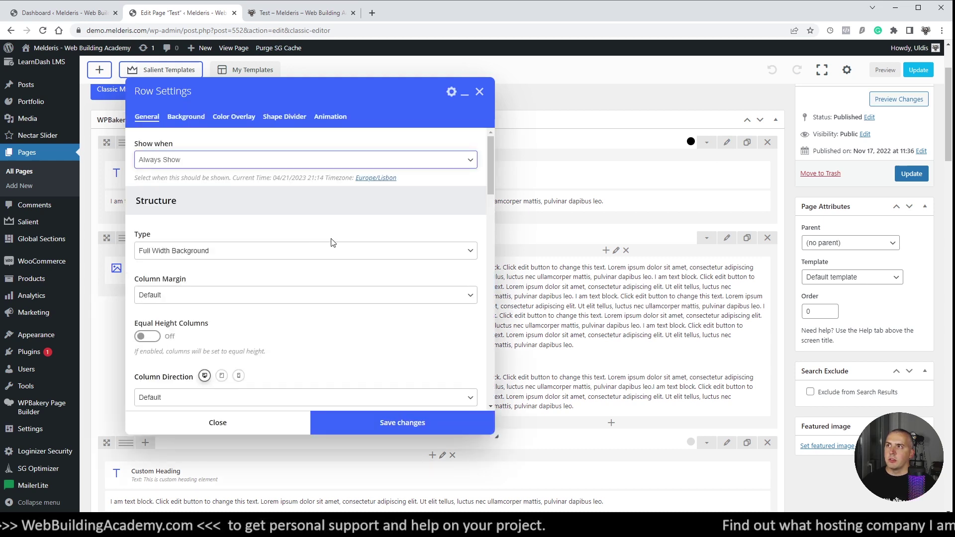
{"action": "scroll", "coordinate": [318, 239], "scroll_direction": "down", "scroll_amount": 10}
{"action": "scroll", "coordinate": [249, 228], "scroll_direction": "up", "scroll_amount": 2}
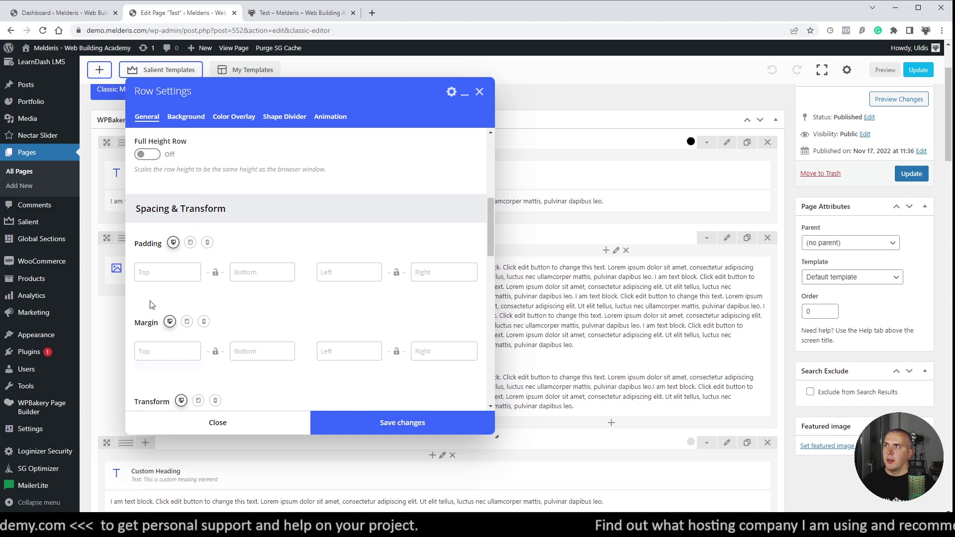
{"action": "mouse_move", "coordinate": [160, 274]}
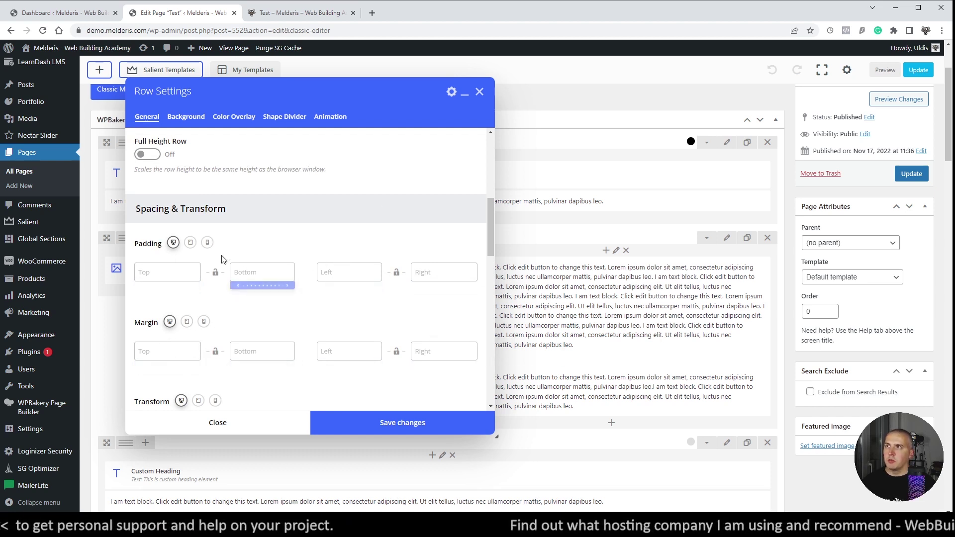
{"action": "left_click", "coordinate": [170, 270]}
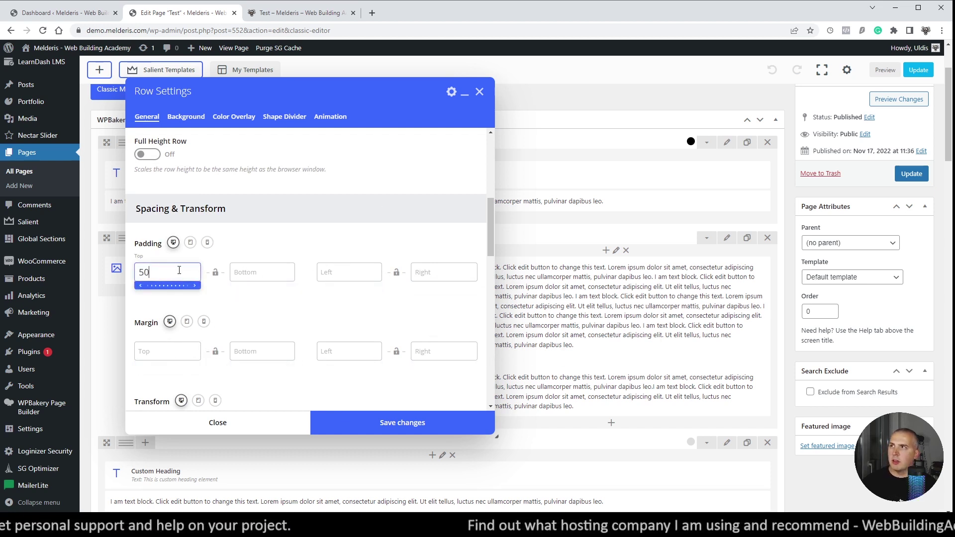
{"action": "left_click", "coordinate": [253, 271]}
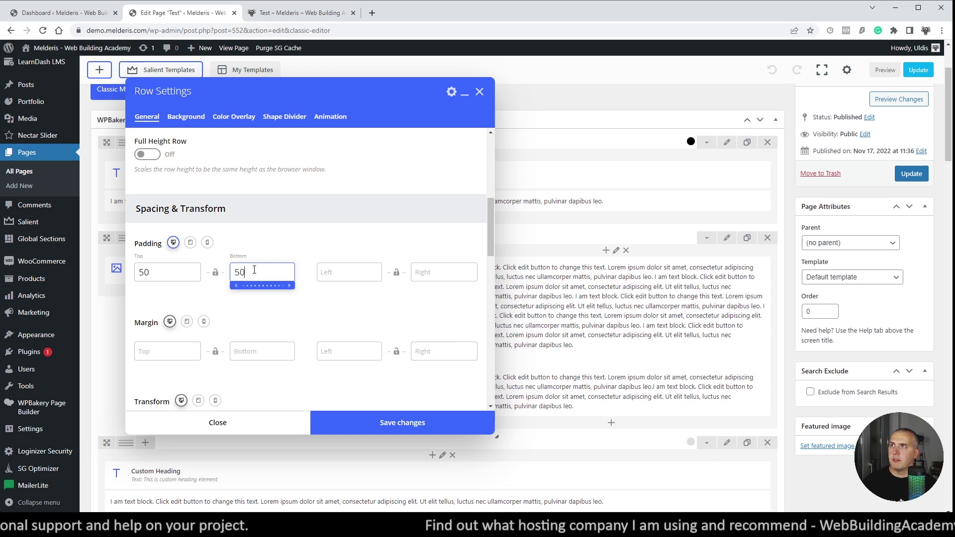
{"action": "left_click", "coordinate": [367, 424]}
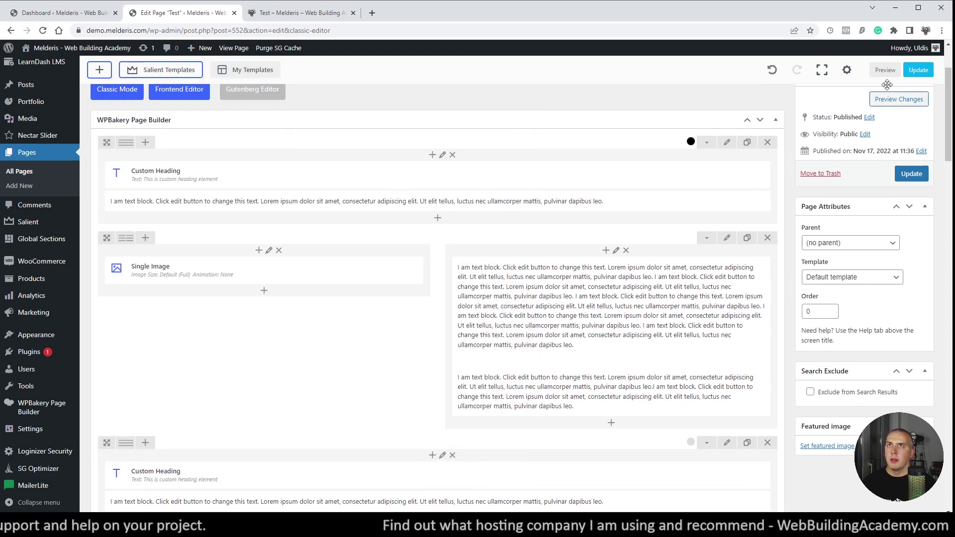
{"action": "left_click", "coordinate": [884, 71]}
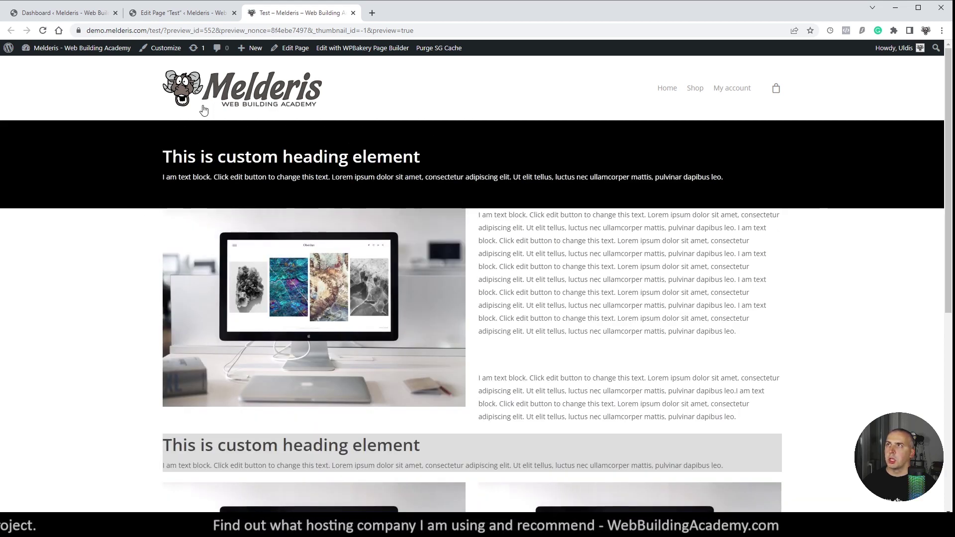
{"action": "left_click", "coordinate": [192, 13]}
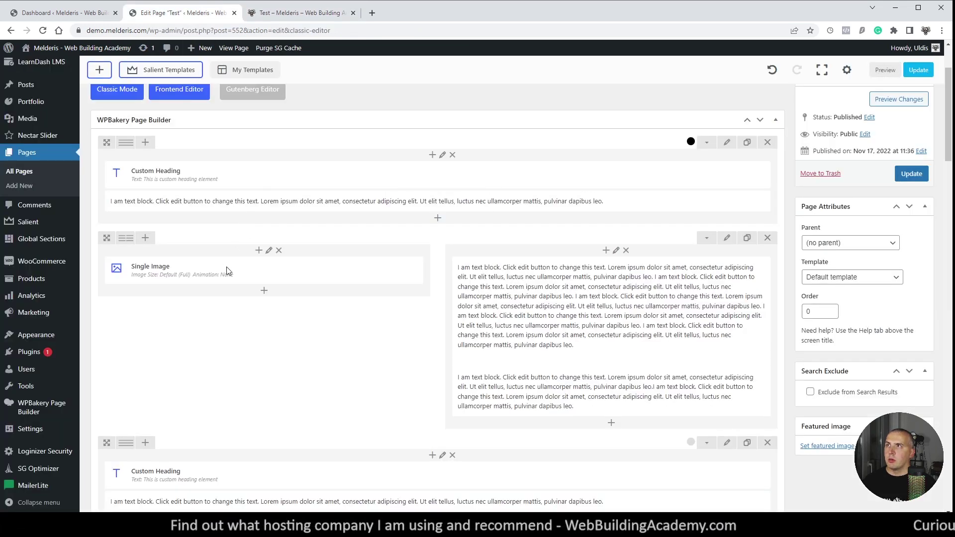
Set the first heading row's desktop top margin to 50, save the row settings and preview the page.
{"action": "left_click", "coordinate": [726, 142]}
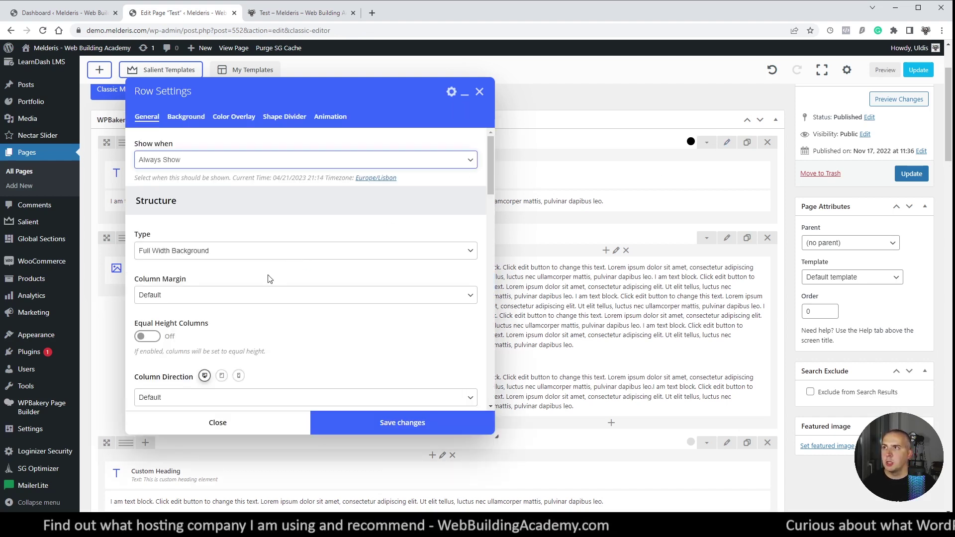
{"action": "scroll", "coordinate": [239, 310], "scroll_direction": "down", "scroll_amount": 6}
{"action": "left_click", "coordinate": [146, 401]}
{"action": "type", "text": "50"}
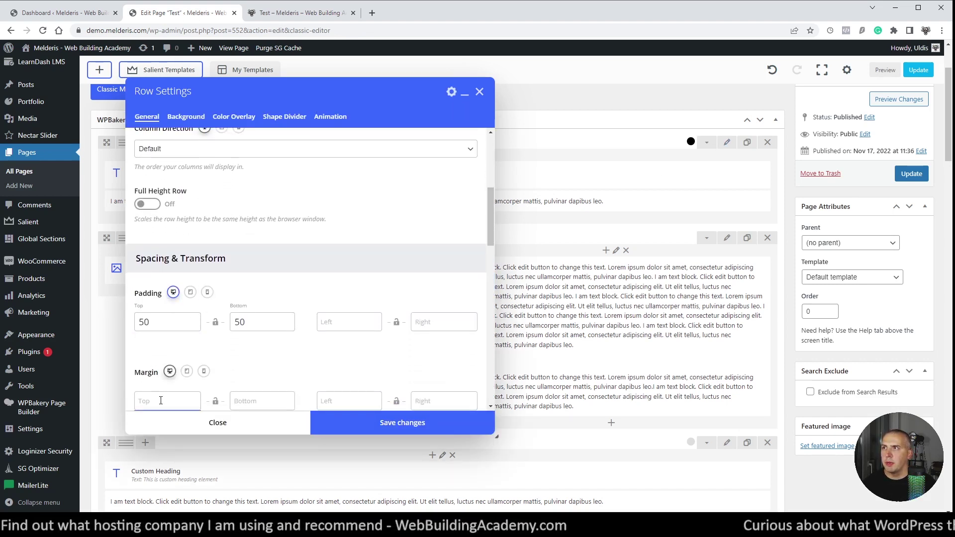
{"action": "left_click", "coordinate": [352, 423]}
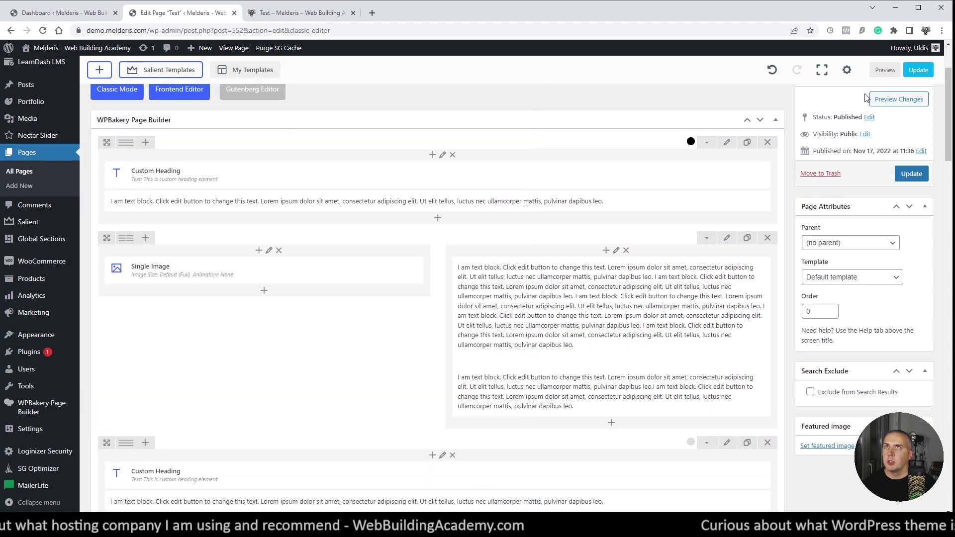
{"action": "left_click", "coordinate": [886, 71]}
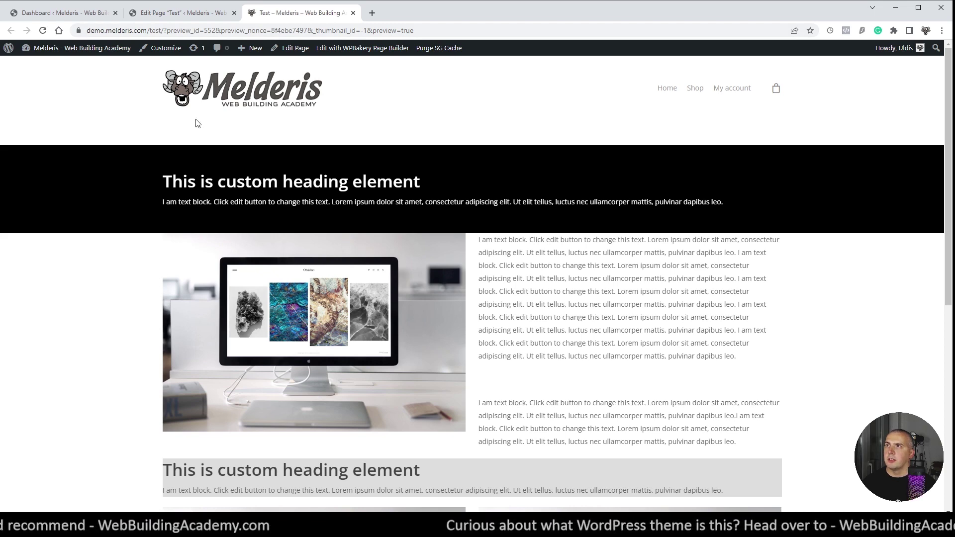
{"action": "left_click", "coordinate": [189, 13]}
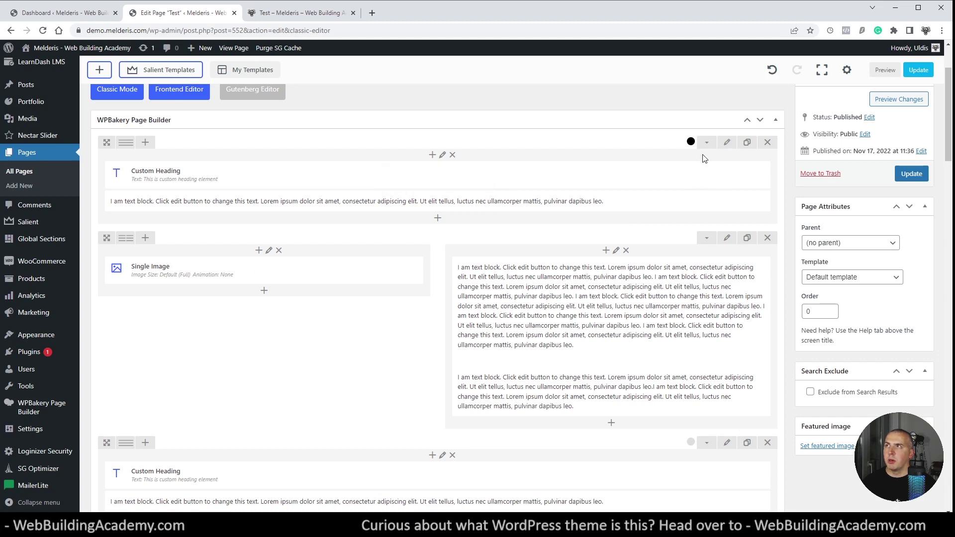
Clear the first heading row's desktop top margin in its row settings.
{"action": "left_click", "coordinate": [727, 143]}
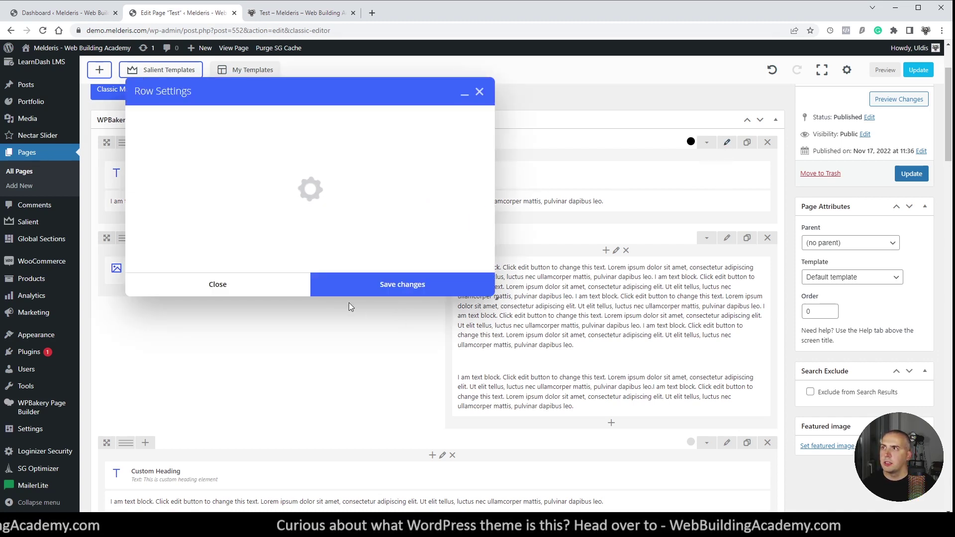
{"action": "scroll", "coordinate": [250, 344], "scroll_direction": "down", "scroll_amount": 4}
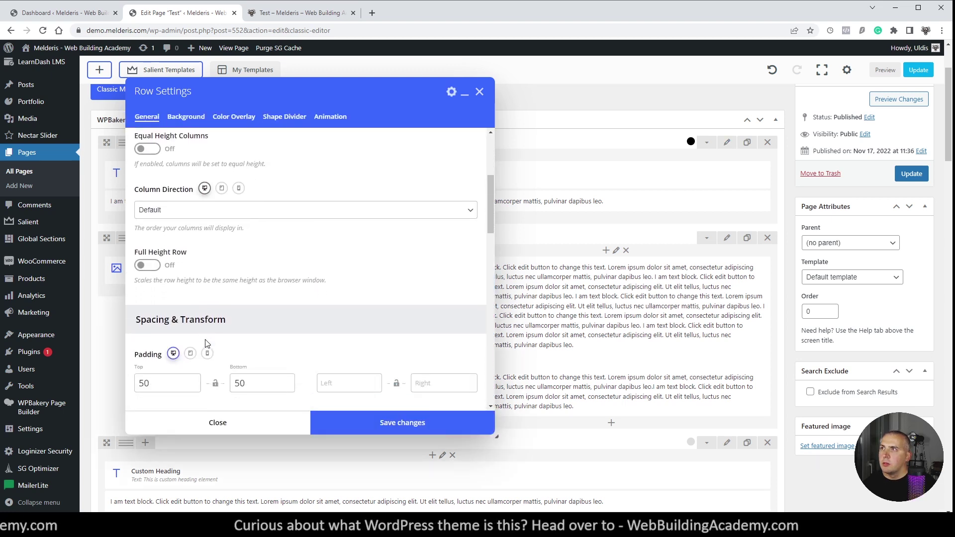
{"action": "scroll", "coordinate": [206, 343], "scroll_direction": "down", "scroll_amount": 2}
{"action": "left_click", "coordinate": [177, 354]}
{"action": "key", "text": "BackSpace"}
{"action": "key", "text": "BackSpace"}
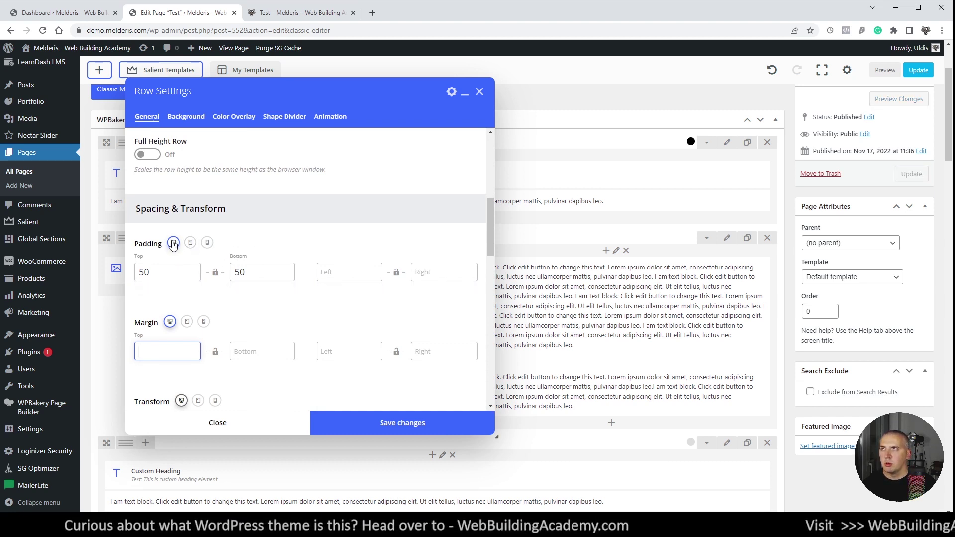
Set the row's tablet top padding to 100 and check the phone padding values.
{"action": "scroll", "coordinate": [169, 251], "scroll_direction": "down", "scroll_amount": 1}
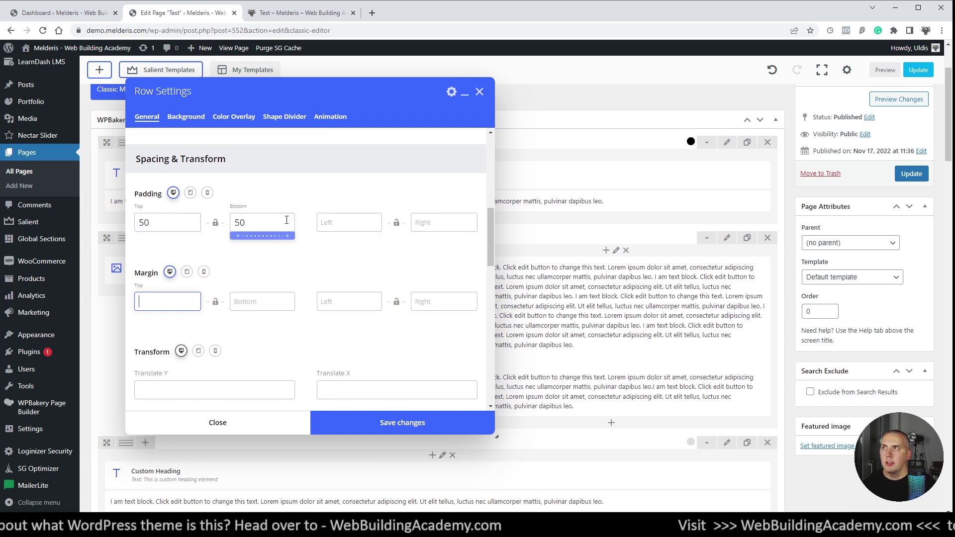
{"action": "left_click", "coordinate": [191, 196]}
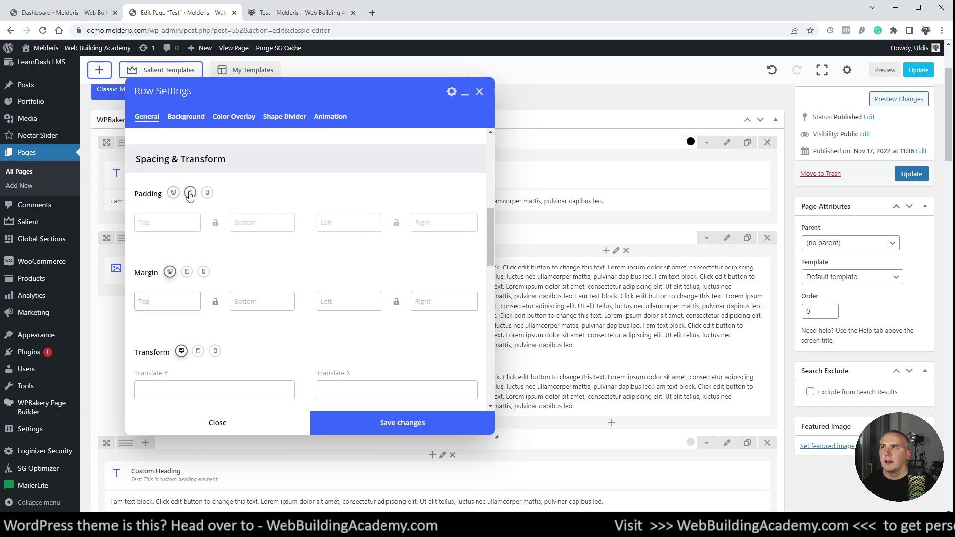
{"action": "left_click", "coordinate": [179, 225]}
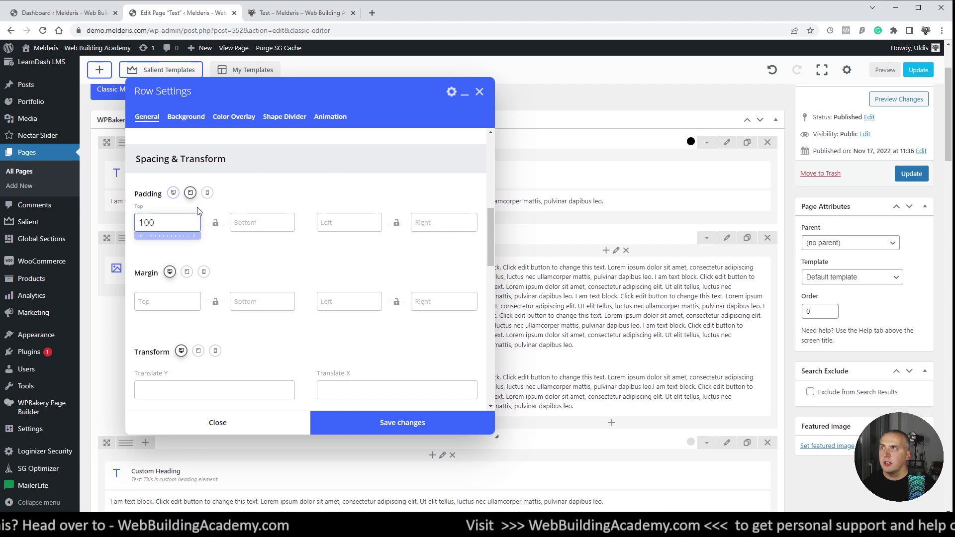
{"action": "left_click", "coordinate": [207, 192]}
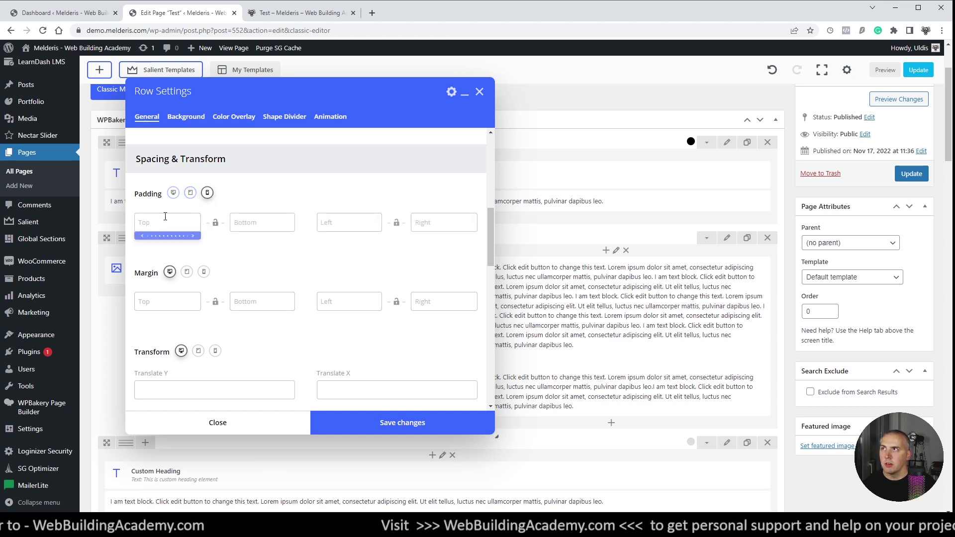
Clear the row's top padding for tablet.
{"action": "left_click", "coordinate": [189, 194]}
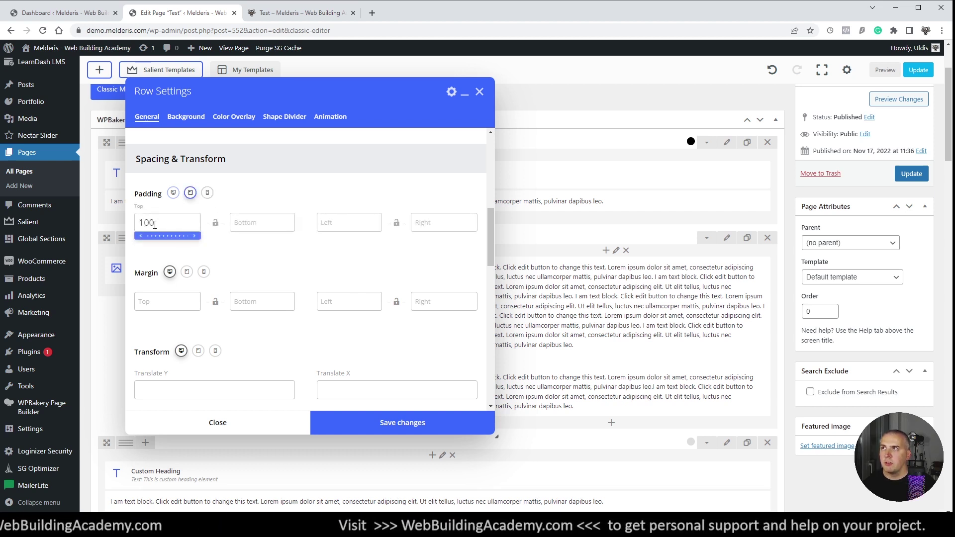
{"action": "left_click_drag", "start_coordinate": [155, 222], "coordinate": [122, 227]}
{"action": "key", "text": "BackSpace"}
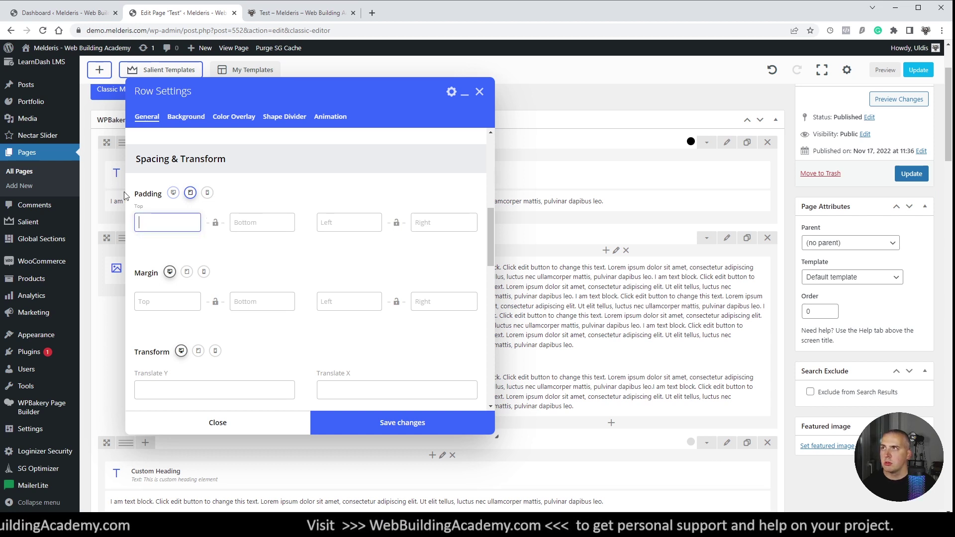
Set the first heading row's phone top padding to 100 and save the row settings.
{"action": "left_click", "coordinate": [173, 193]}
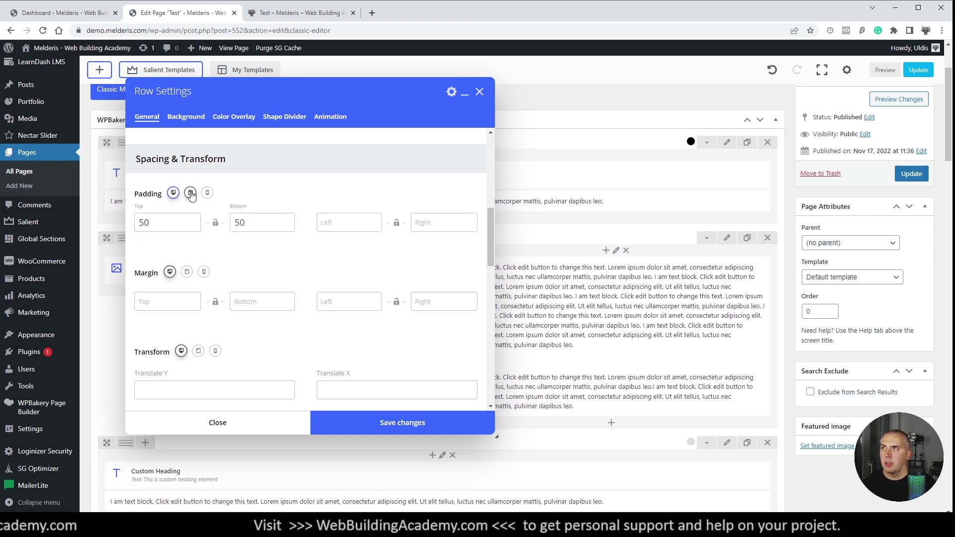
{"action": "left_click", "coordinate": [190, 194]}
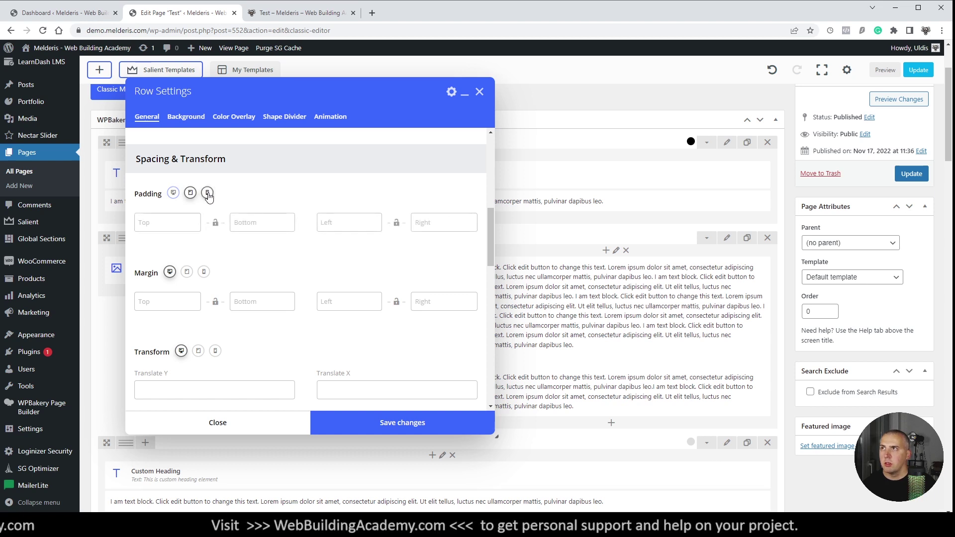
{"action": "left_click", "coordinate": [208, 195]}
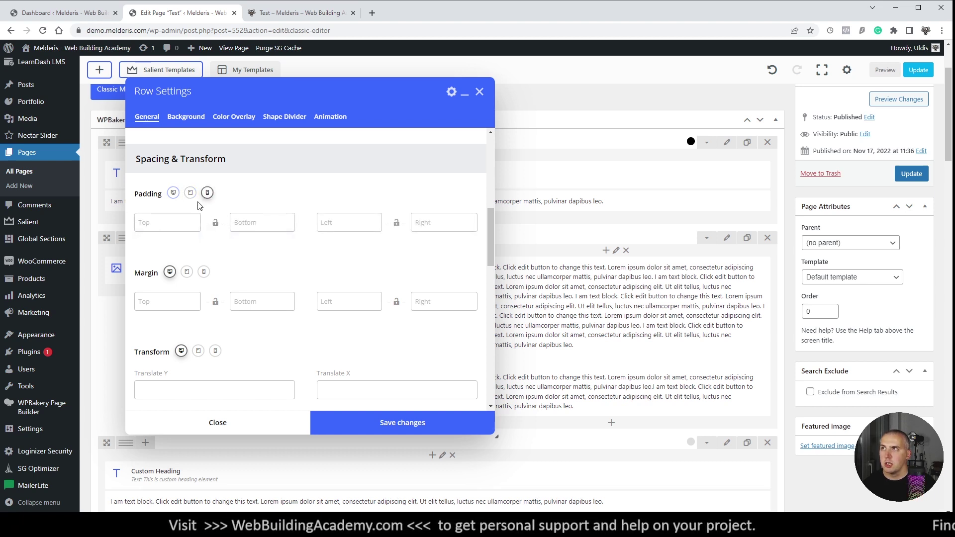
{"action": "left_click", "coordinate": [144, 222]}
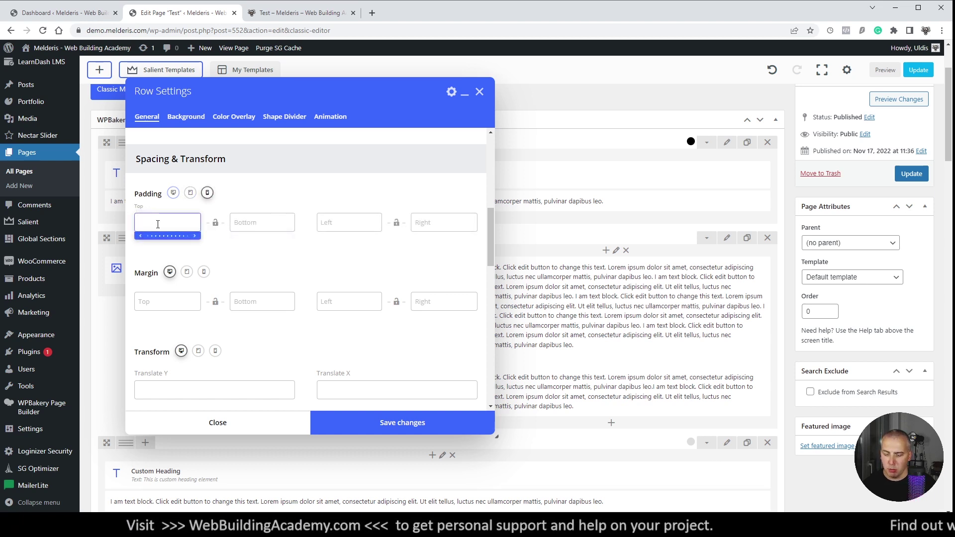
{"action": "type", "text": "100"}
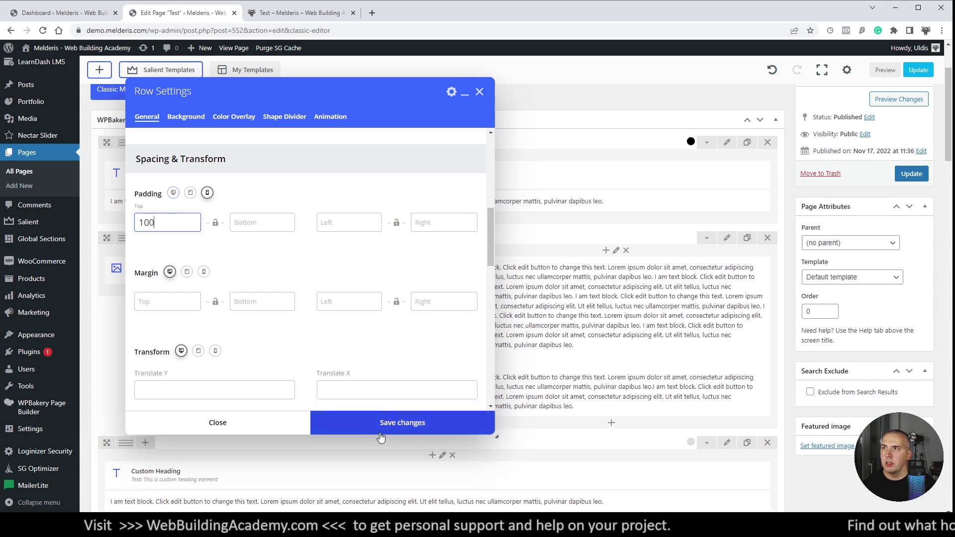
{"action": "left_click", "coordinate": [393, 426]}
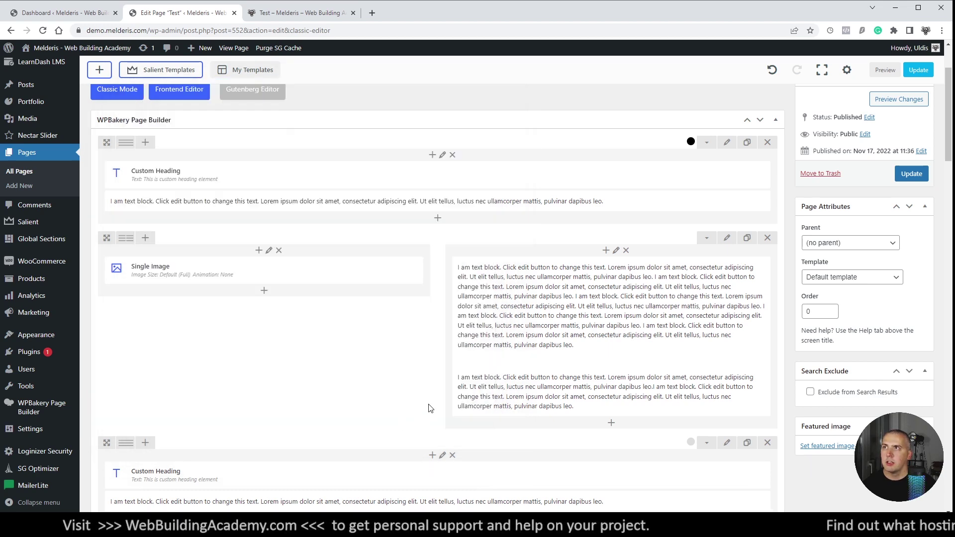
Preview the page, narrow the browser window to phone width to check the first row's padding, restore the width and return to the page editor.
{"action": "left_click", "coordinate": [898, 100]}
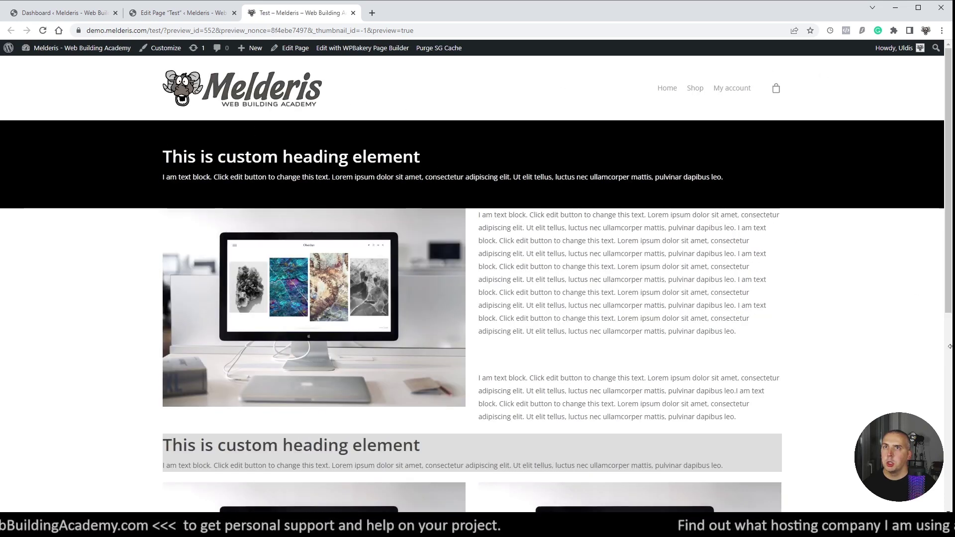
{"action": "left_click_drag", "start_coordinate": [950, 346], "coordinate": [162, 321]}
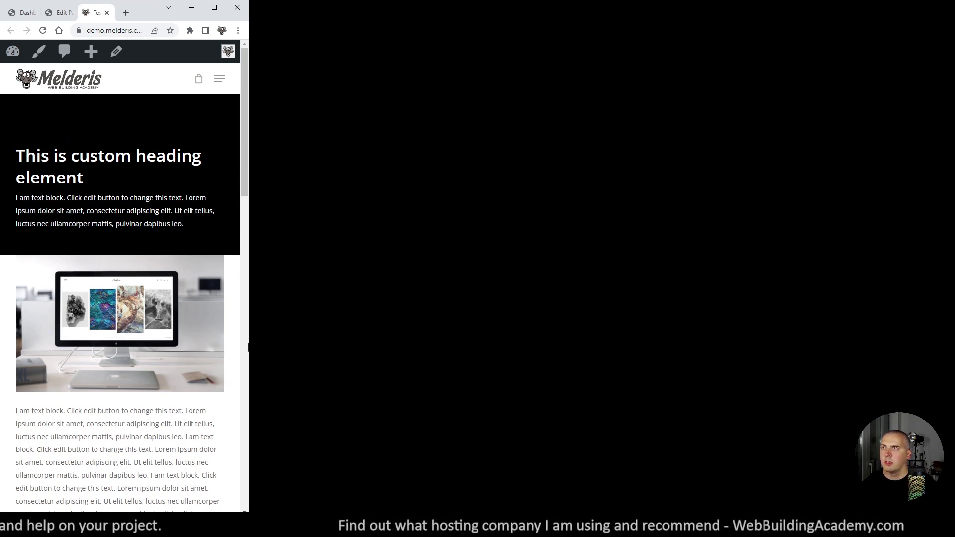
{"action": "left_click_drag", "start_coordinate": [246, 342], "coordinate": [950, 434]}
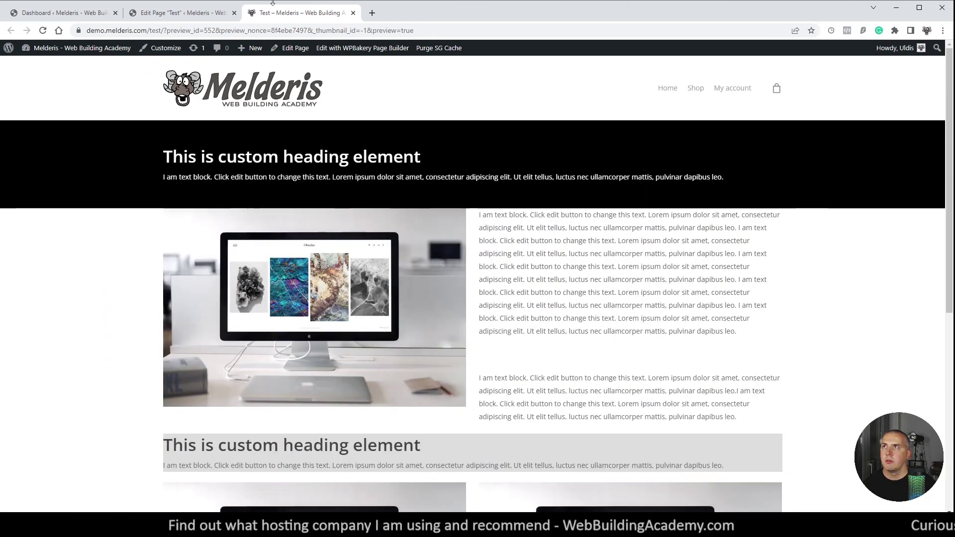
{"action": "left_click", "coordinate": [171, 14]}
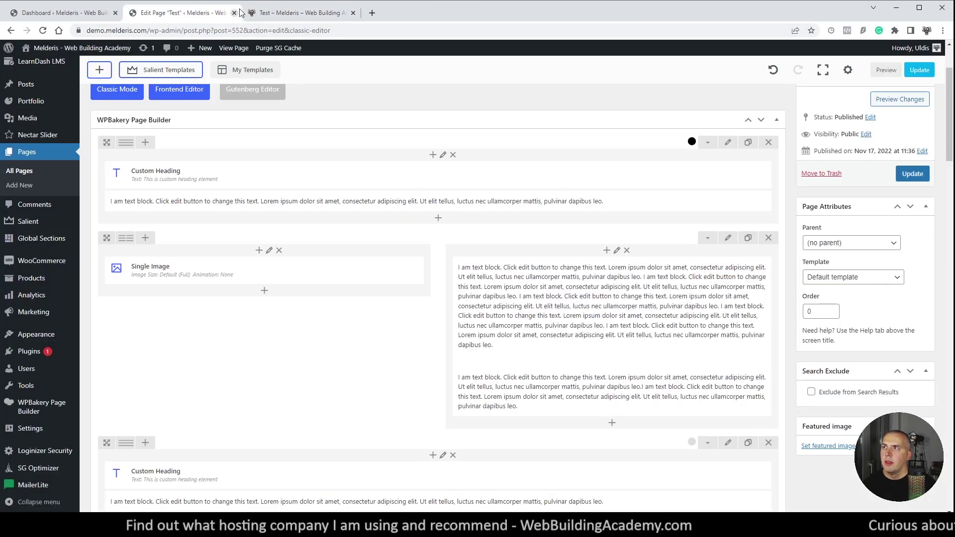
Reopen the first heading row's settings and compare its padding values for desktop, tablet and phone.
{"action": "mouse_move", "coordinate": [666, 206]}
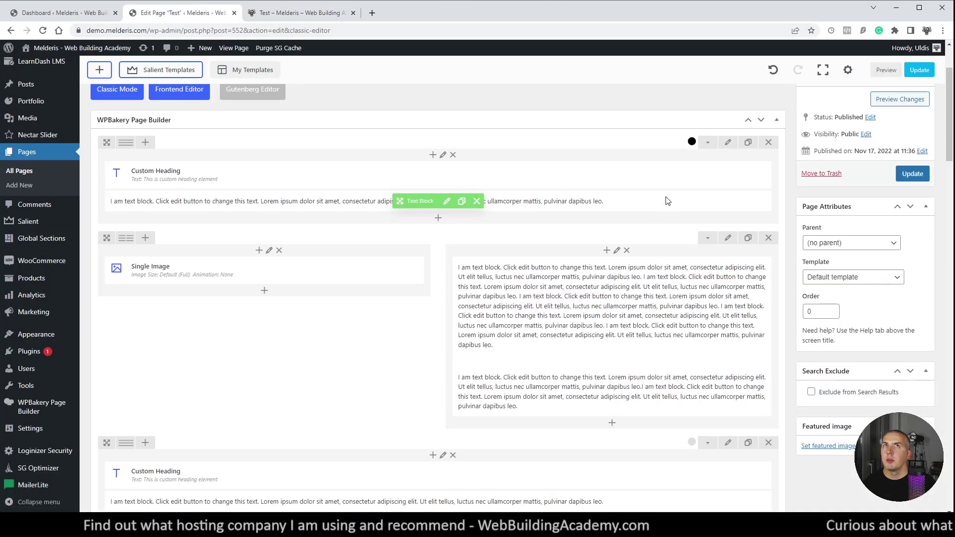
{"action": "mouse_move", "coordinate": [652, 185]}
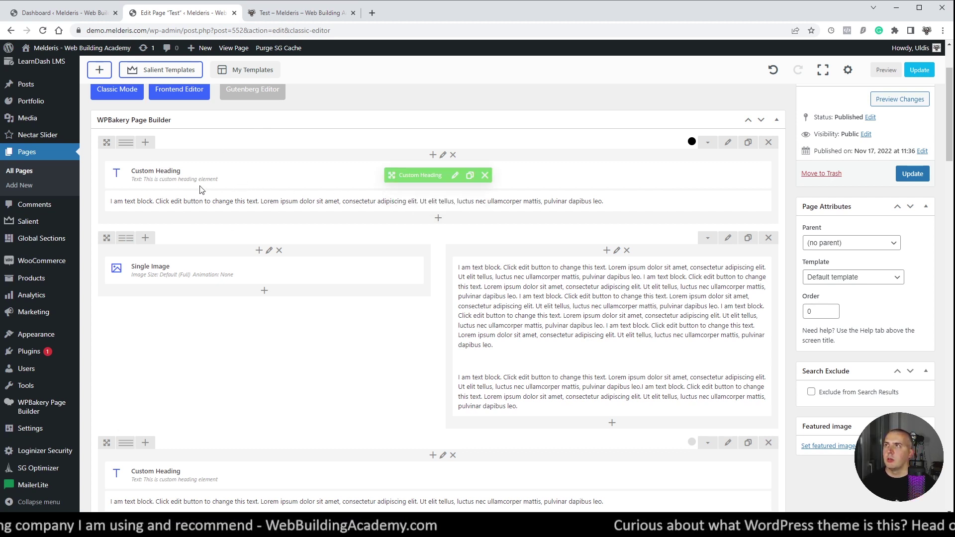
{"action": "left_click", "coordinate": [729, 144]}
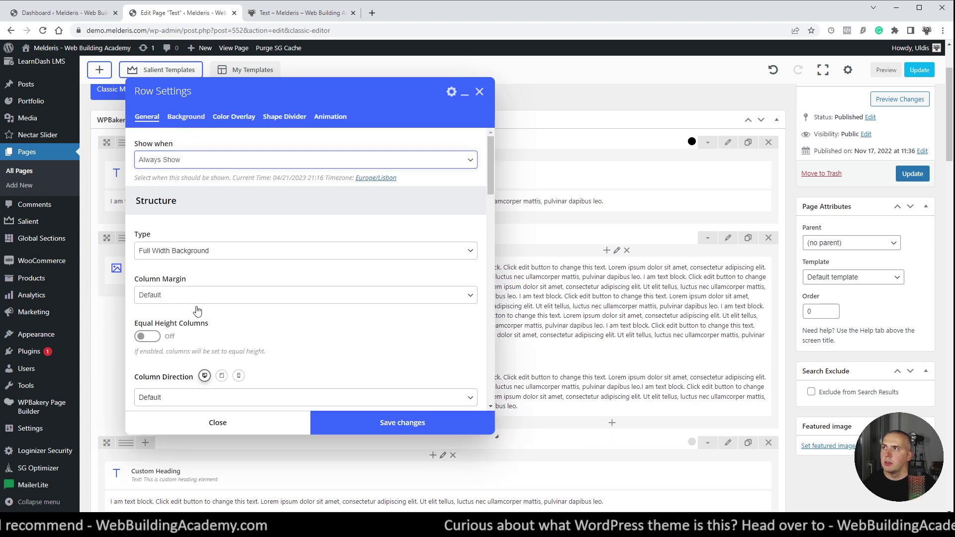
{"action": "scroll", "coordinate": [263, 370], "scroll_direction": "down", "scroll_amount": 1}
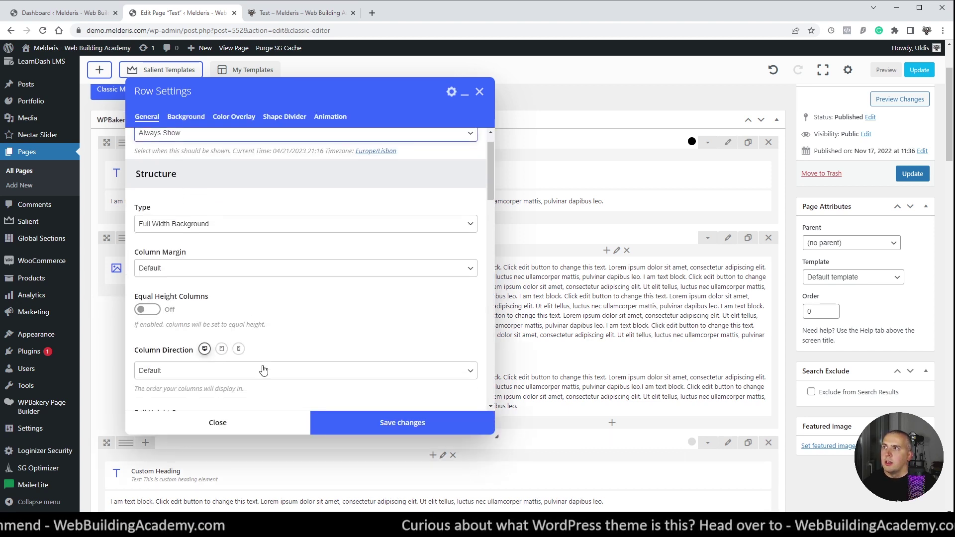
{"action": "scroll", "coordinate": [263, 370], "scroll_direction": "down", "scroll_amount": 5}
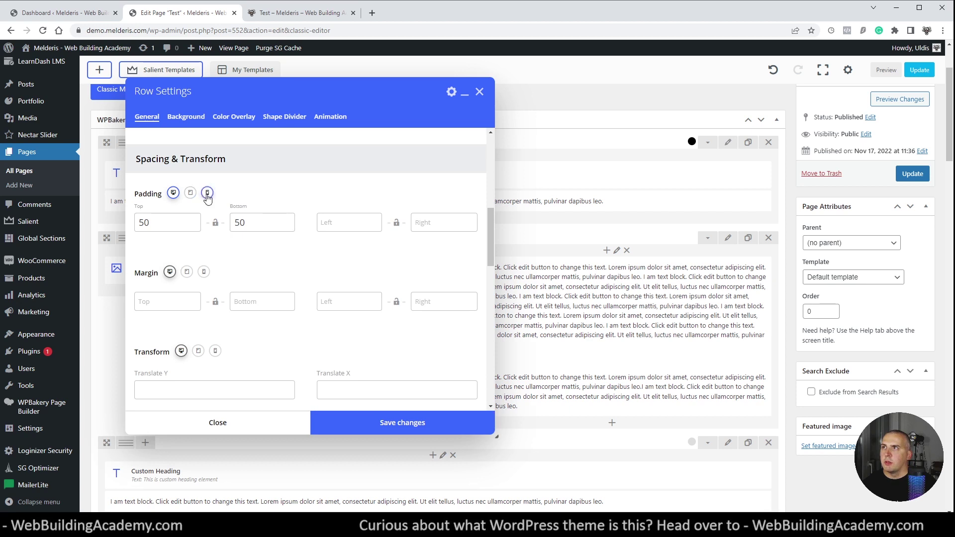
{"action": "left_click", "coordinate": [207, 194]}
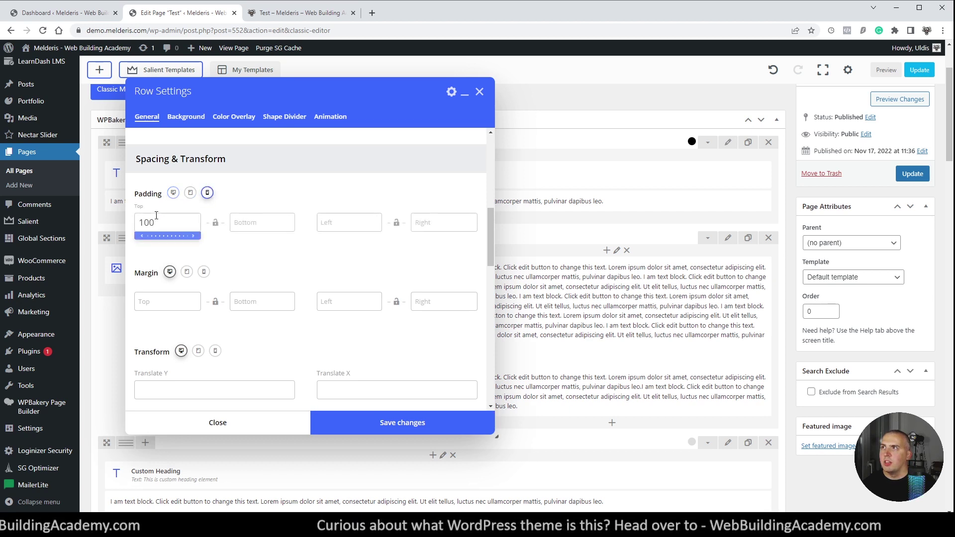
{"action": "double_click", "coordinate": [175, 223]}
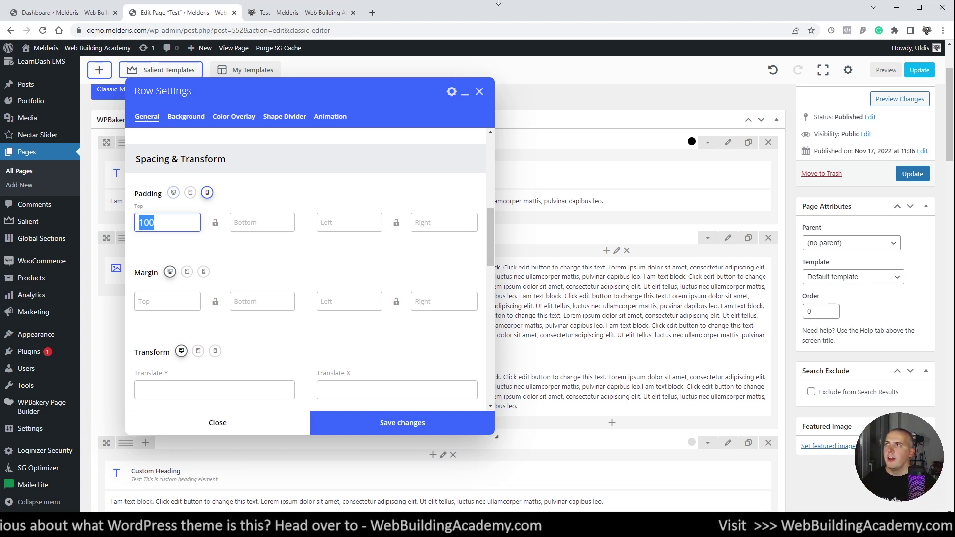
{"action": "left_click", "coordinate": [190, 193]}
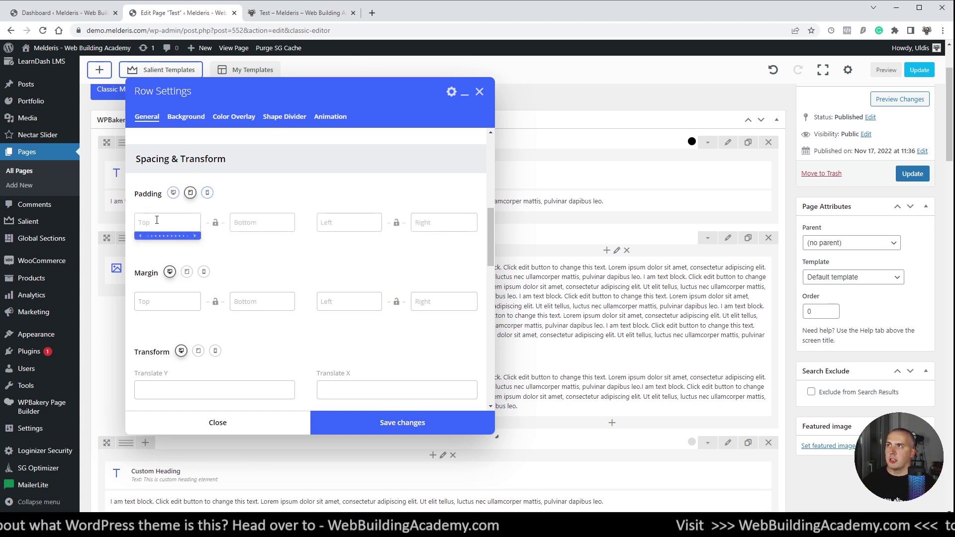
{"action": "left_click", "coordinate": [173, 192]}
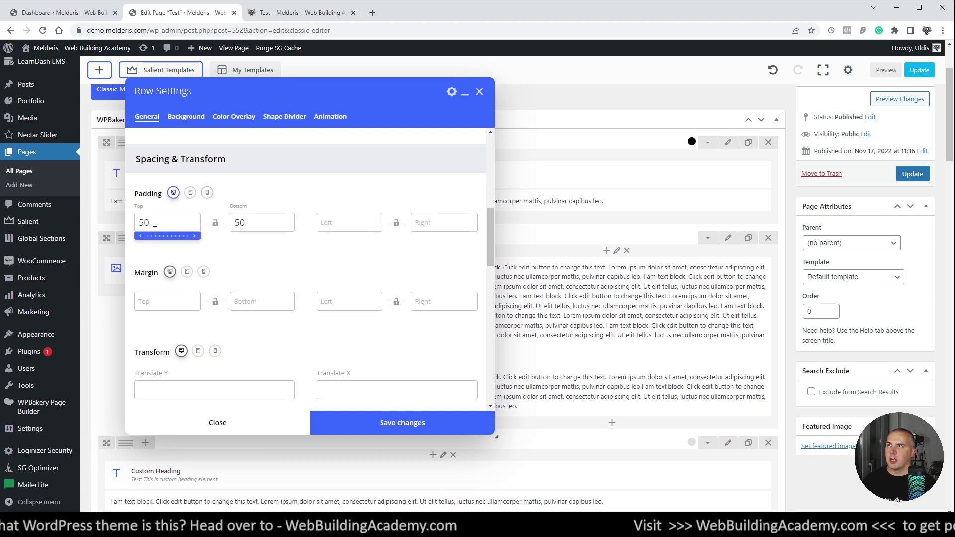
{"action": "left_click", "coordinate": [207, 193]}
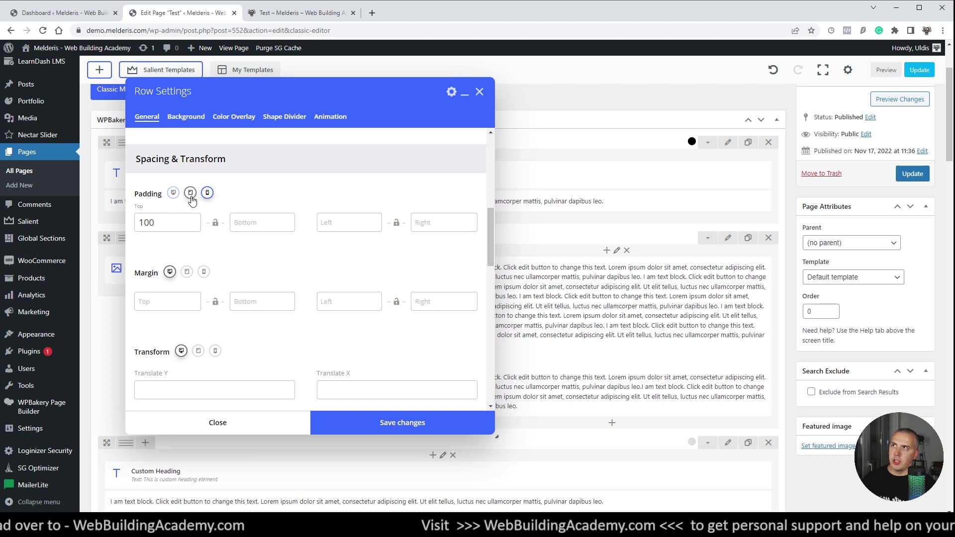
{"action": "left_click", "coordinate": [172, 197]}
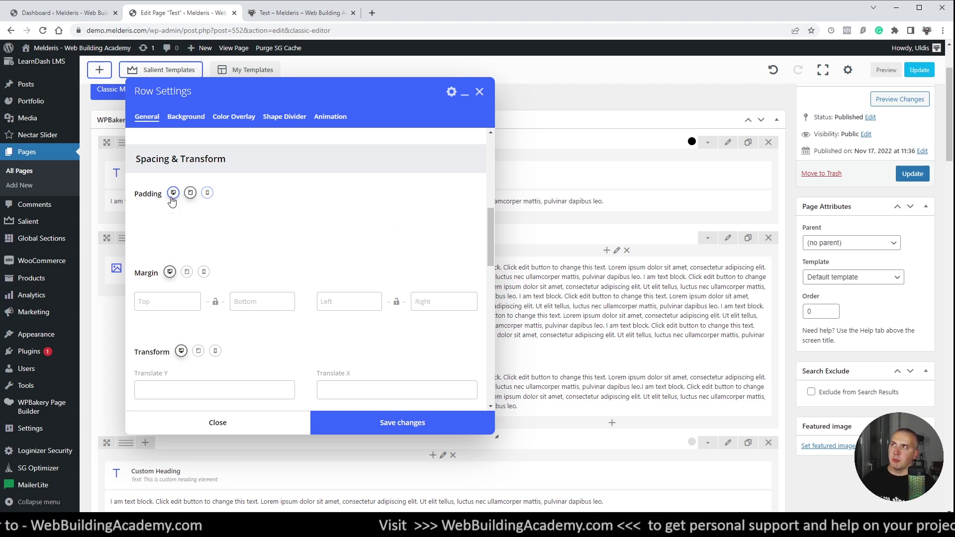
{"action": "left_click", "coordinate": [191, 196]}
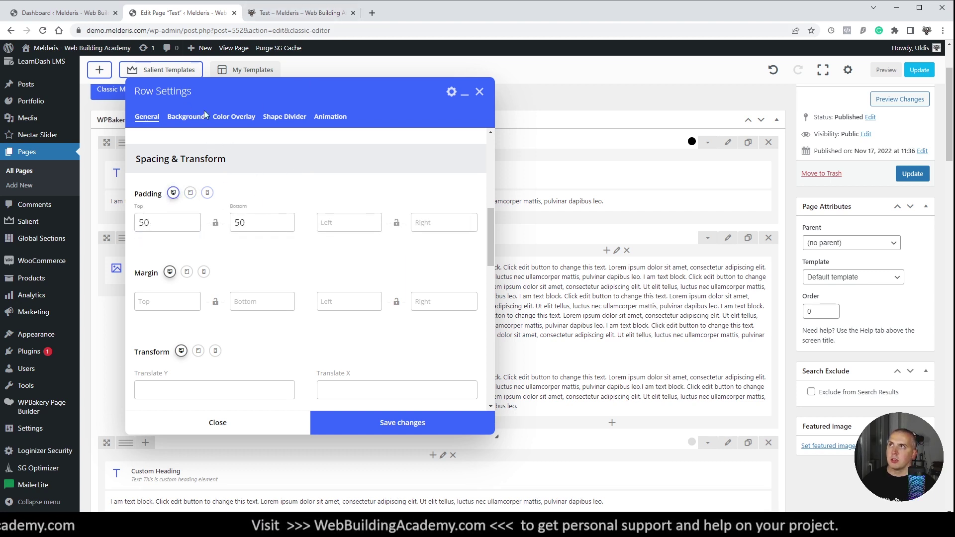
{"action": "left_click", "coordinate": [207, 193]}
{"action": "left_click", "coordinate": [191, 194]}
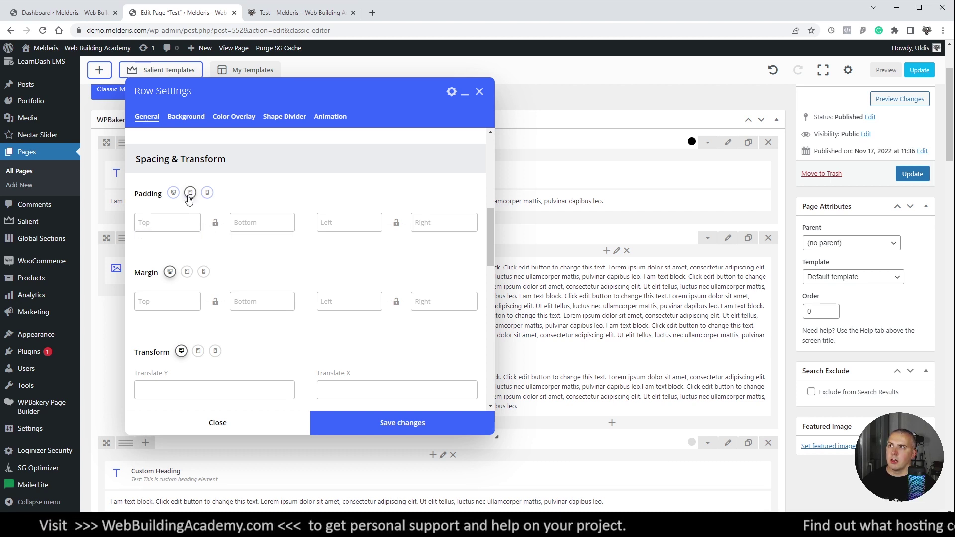
Clear the first heading row's top padding for phone and save the row settings.
{"action": "left_click", "coordinate": [207, 193]}
{"action": "left_click", "coordinate": [158, 223]}
{"action": "type", "text": "100"}
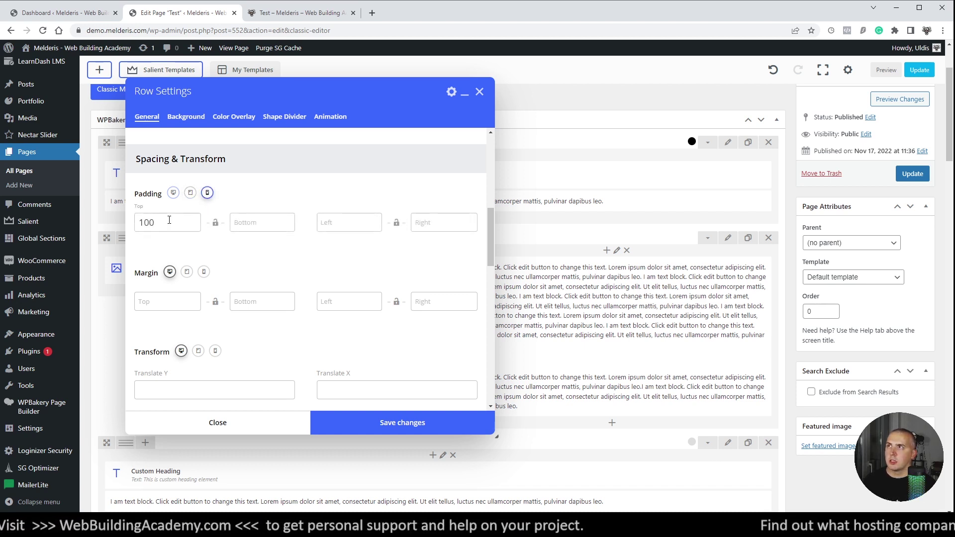
{"action": "left_click_drag", "start_coordinate": [158, 224], "coordinate": [134, 232]}
{"action": "key", "text": "BackSpace"}
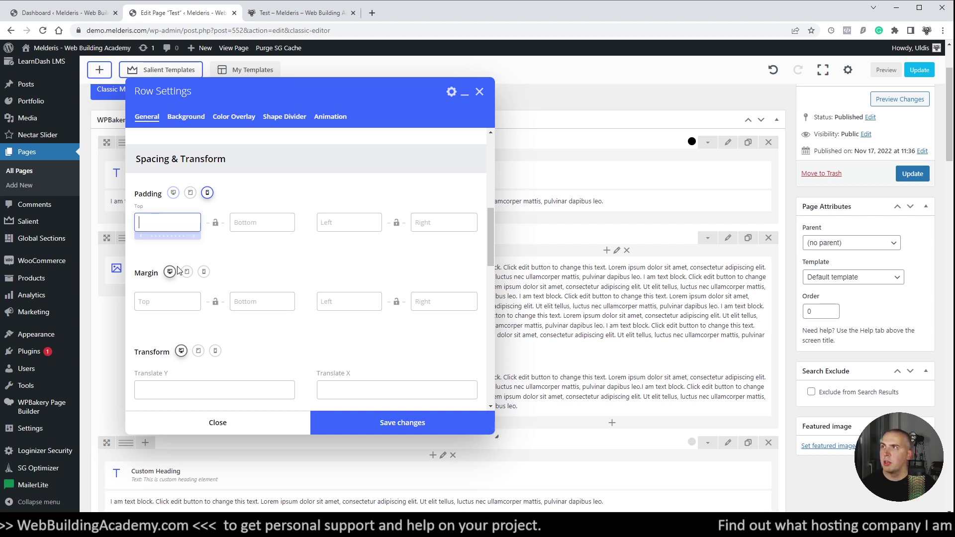
{"action": "left_click", "coordinate": [382, 425]}
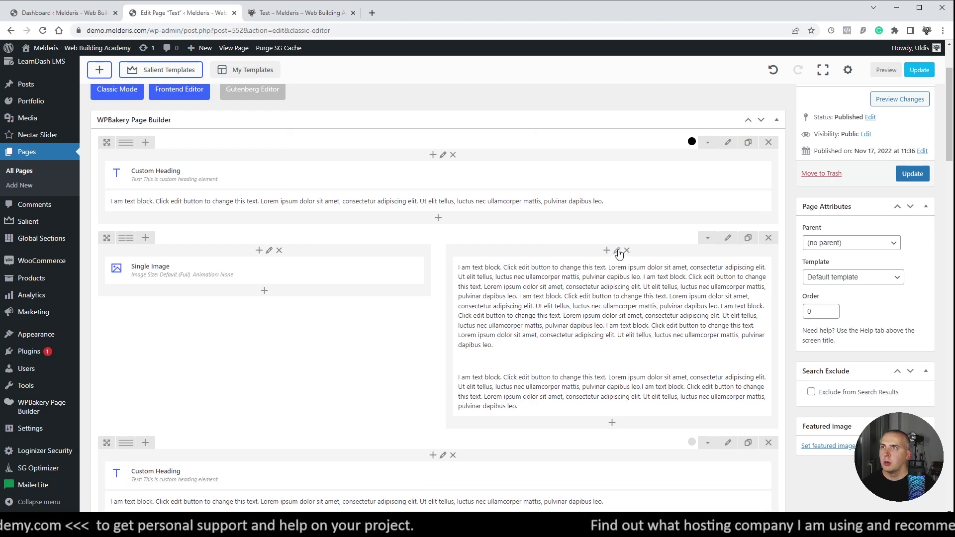
Set the image and text row's desktop padding to 50 top and 30 bottom, save the row settings and preview the page.
{"action": "left_click", "coordinate": [727, 239]}
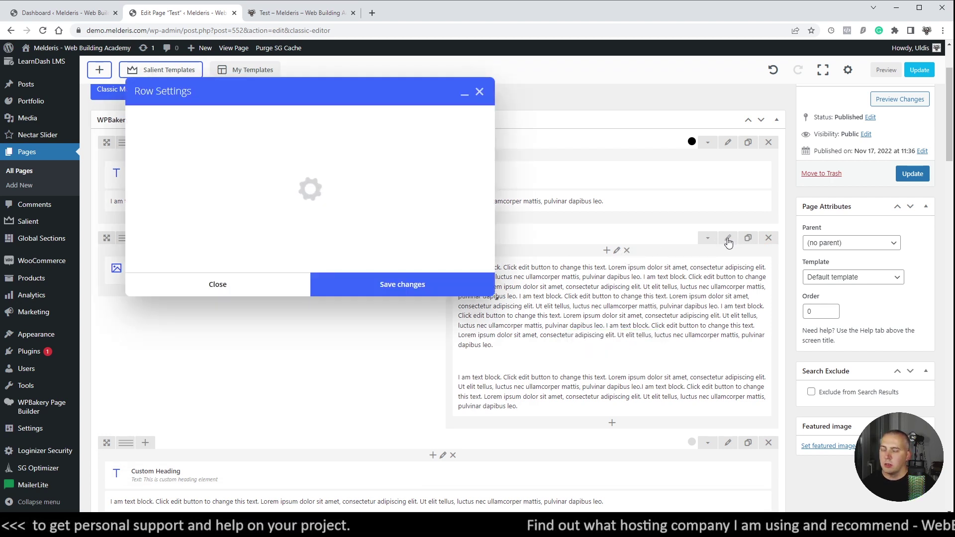
{"action": "left_click", "coordinate": [275, 12]}
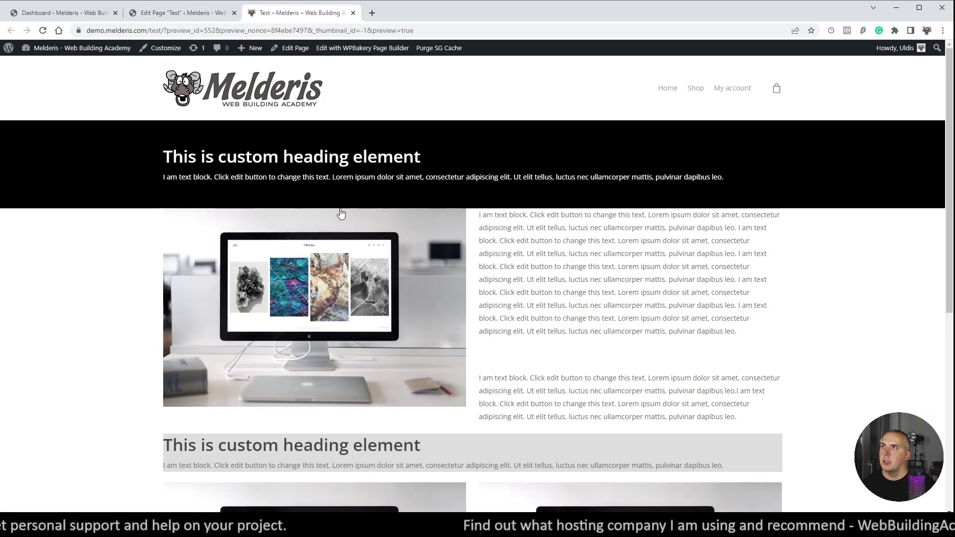
{"action": "left_click", "coordinate": [190, 4]}
{"action": "scroll", "coordinate": [270, 232], "scroll_direction": "down", "scroll_amount": 8}
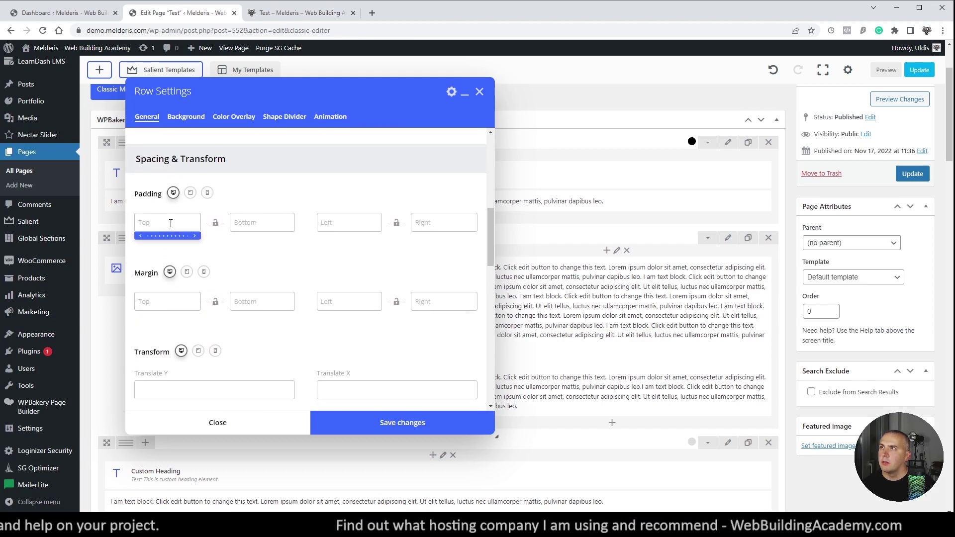
{"action": "left_click", "coordinate": [171, 224]}
{"action": "type", "text": "50"}
{"action": "left_click", "coordinate": [252, 228]}
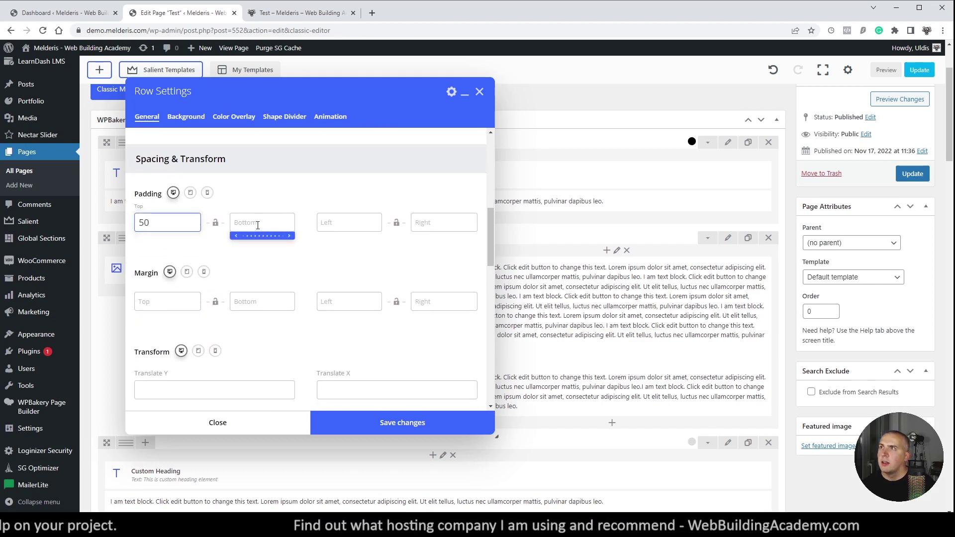
{"action": "type", "text": "30"}
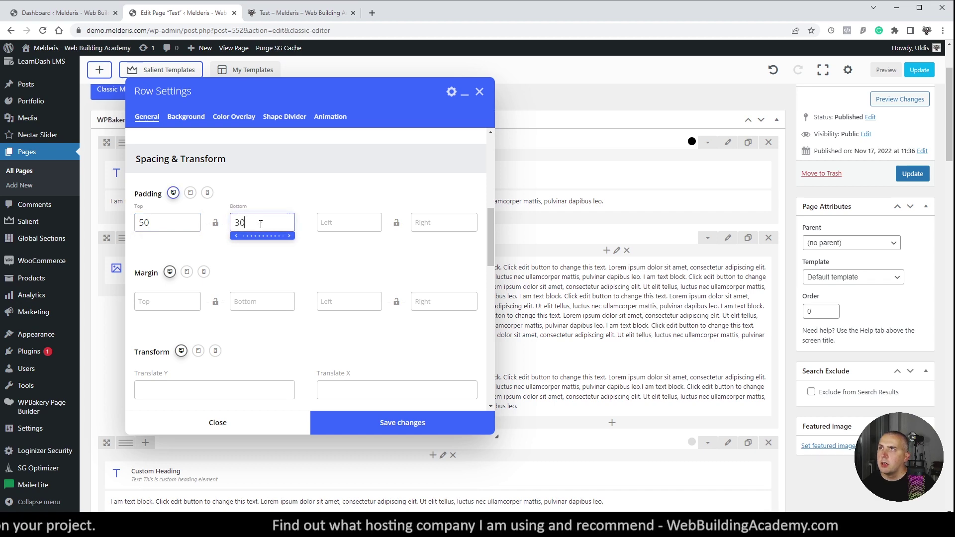
{"action": "left_click", "coordinate": [381, 430]}
{"action": "left_click", "coordinate": [886, 70]}
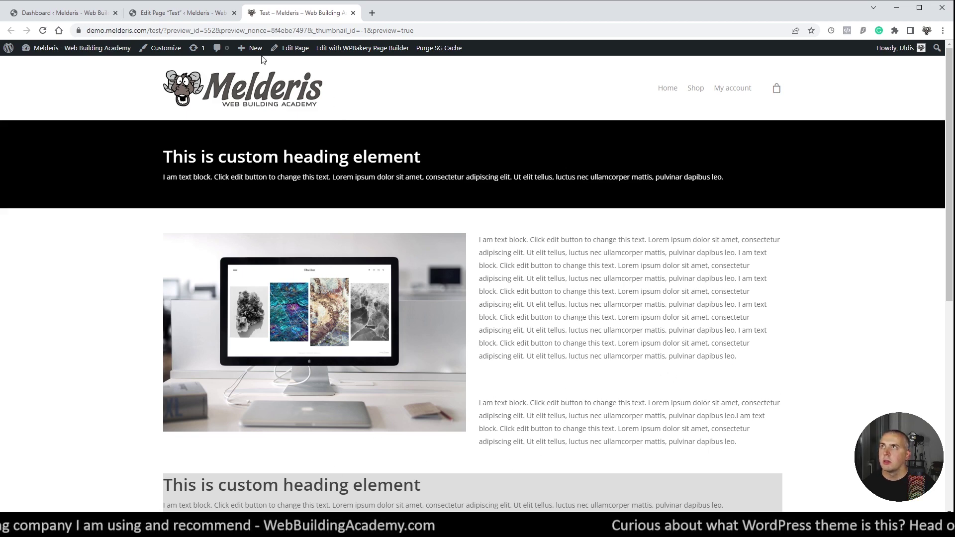
Clear the image and text row's desktop top padding, set its top margin to 50, save the row settings and preview the page.
{"action": "left_click", "coordinate": [190, 14]}
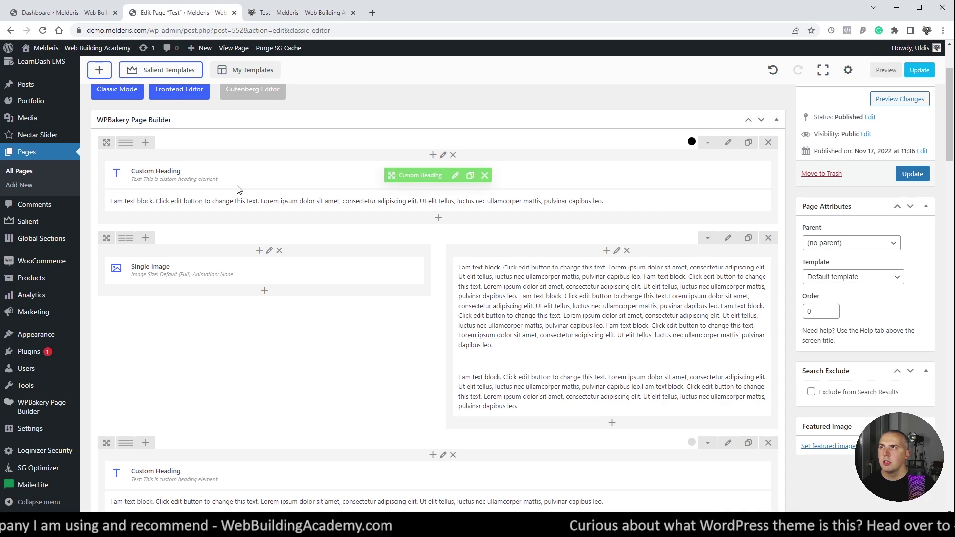
{"action": "mouse_move", "coordinate": [248, 287]}
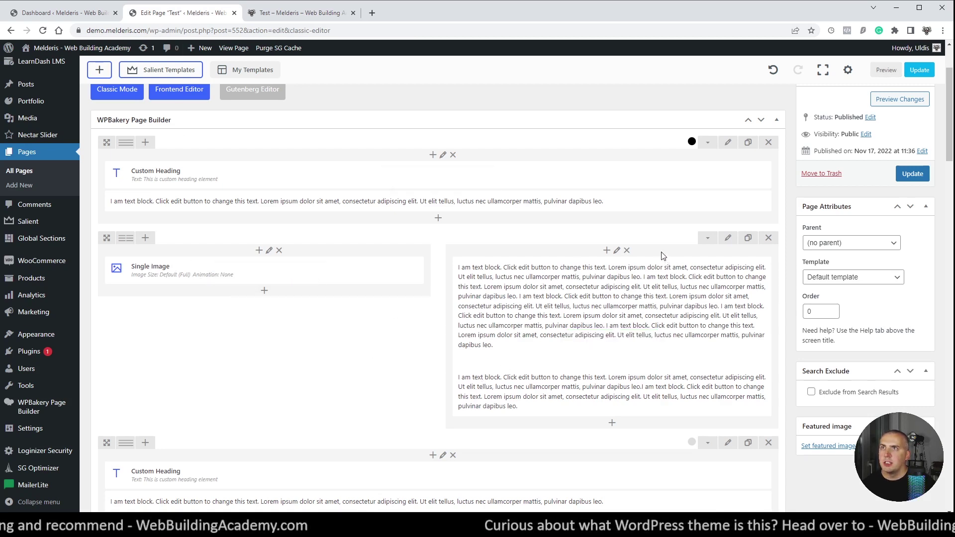
{"action": "left_click", "coordinate": [728, 239]}
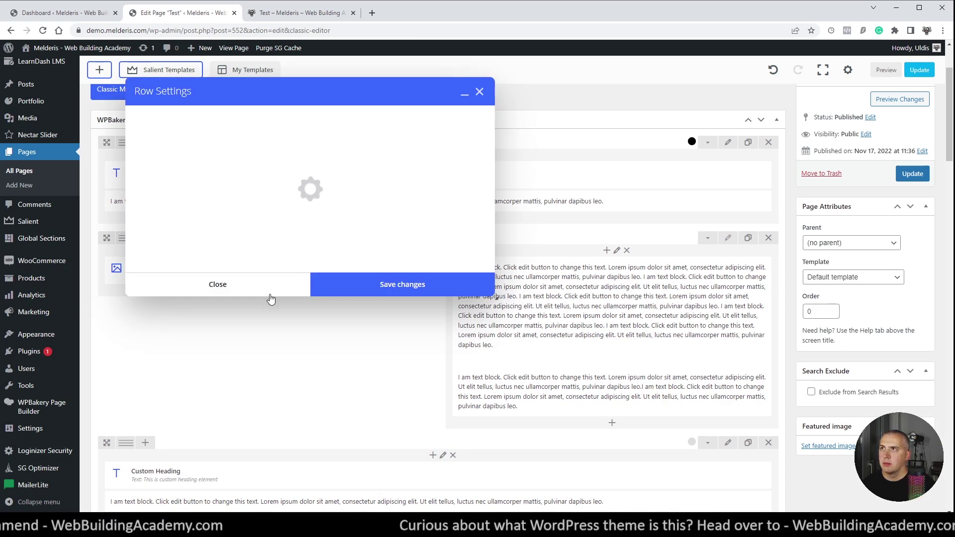
{"action": "scroll", "coordinate": [260, 311], "scroll_direction": "down", "scroll_amount": 5}
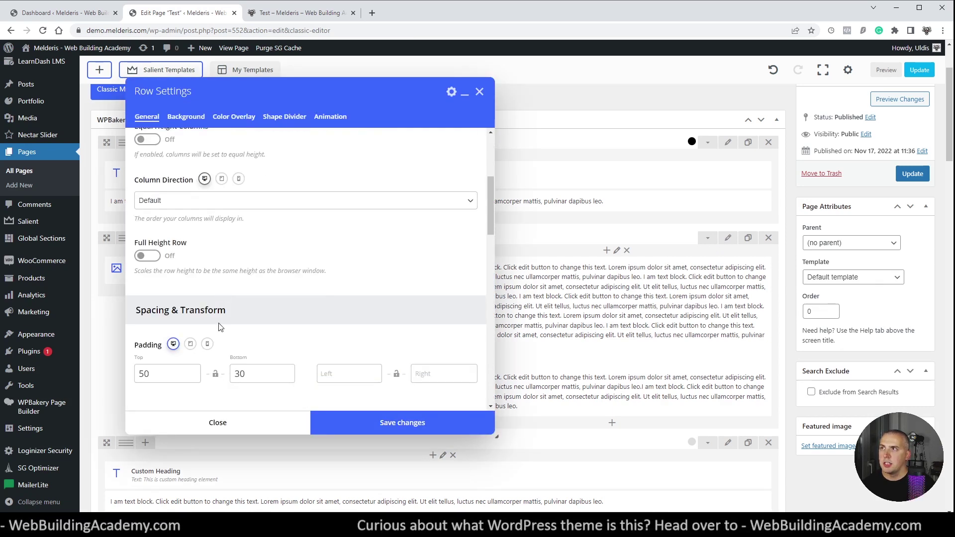
{"action": "double_click", "coordinate": [144, 322]}
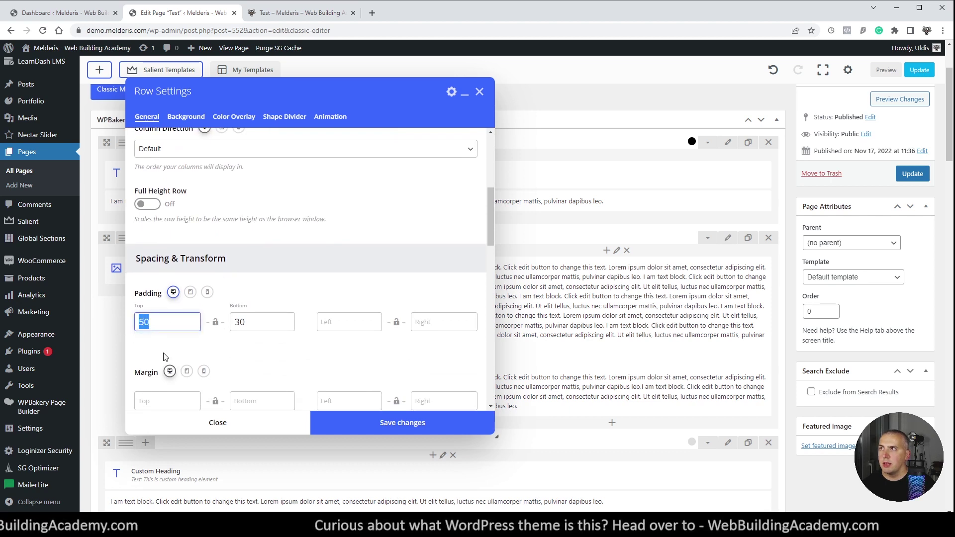
{"action": "key", "text": "BackSpace"}
{"action": "left_click", "coordinate": [160, 398]}
{"action": "type", "text": "50"}
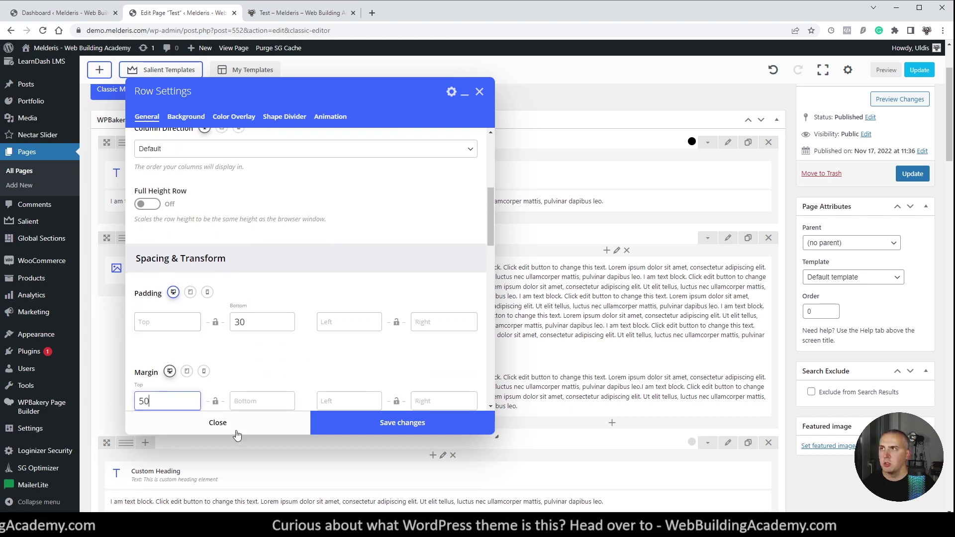
{"action": "left_click", "coordinate": [366, 426]}
{"action": "left_click", "coordinate": [886, 72]}
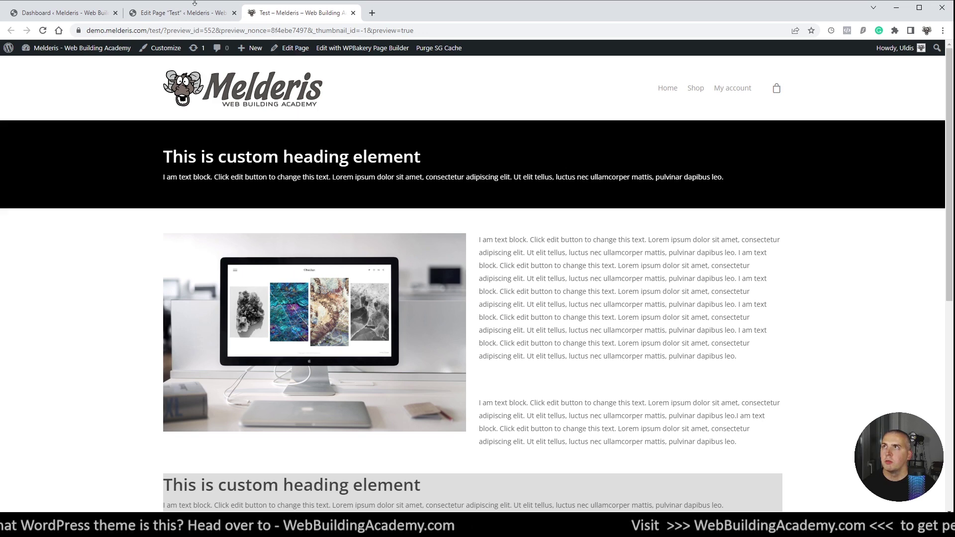
Clear the image and text row's top margin, set its desktop top padding to 50, save the row settings and preview the page.
{"action": "left_click", "coordinate": [191, 17]}
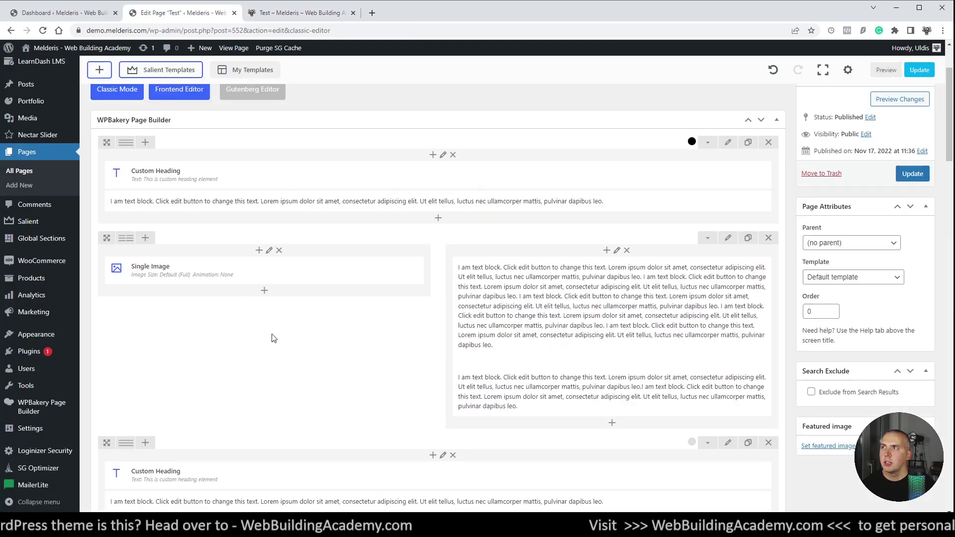
{"action": "scroll", "coordinate": [593, 280], "scroll_direction": "down", "scroll_amount": 2}
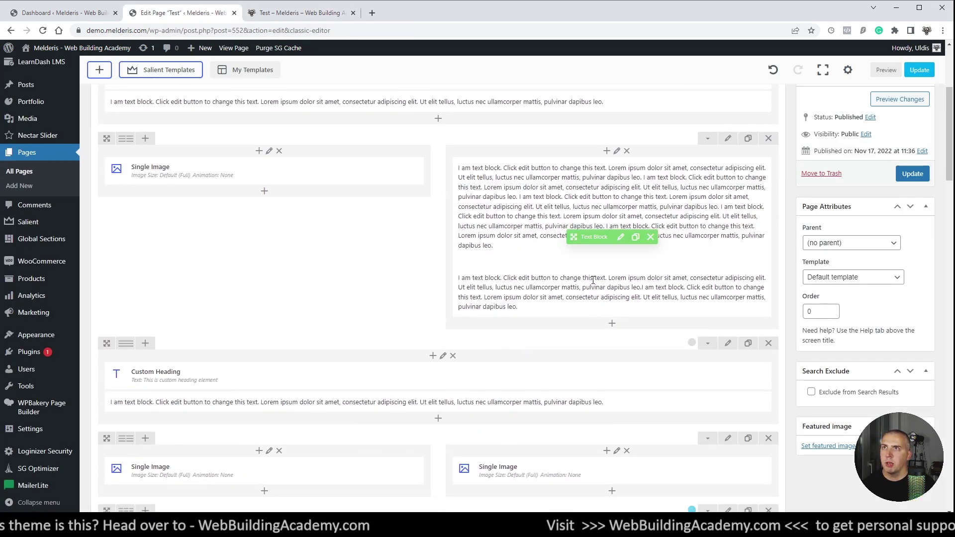
{"action": "scroll", "coordinate": [593, 280], "scroll_direction": "up", "scroll_amount": 1}
{"action": "left_click", "coordinate": [727, 189]}
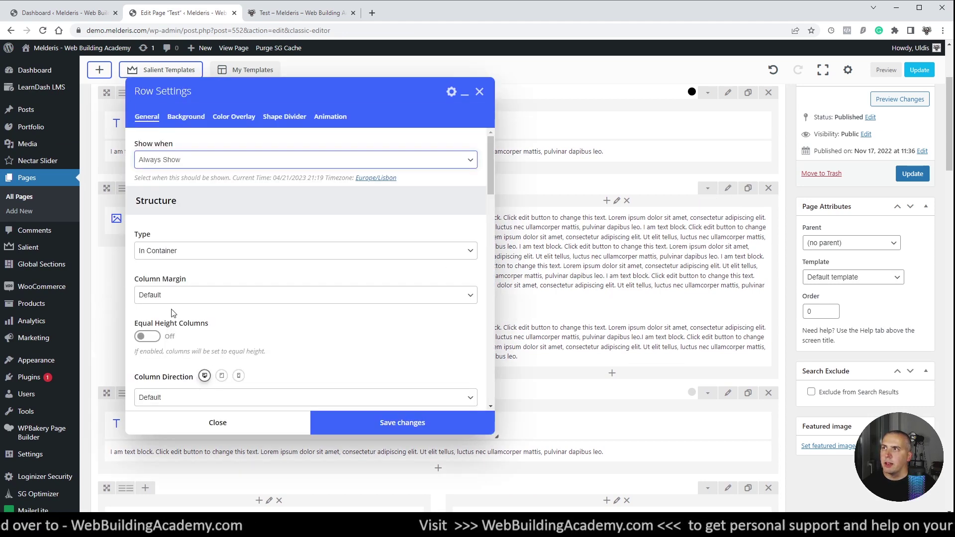
{"action": "scroll", "coordinate": [177, 309], "scroll_direction": "down", "scroll_amount": 4}
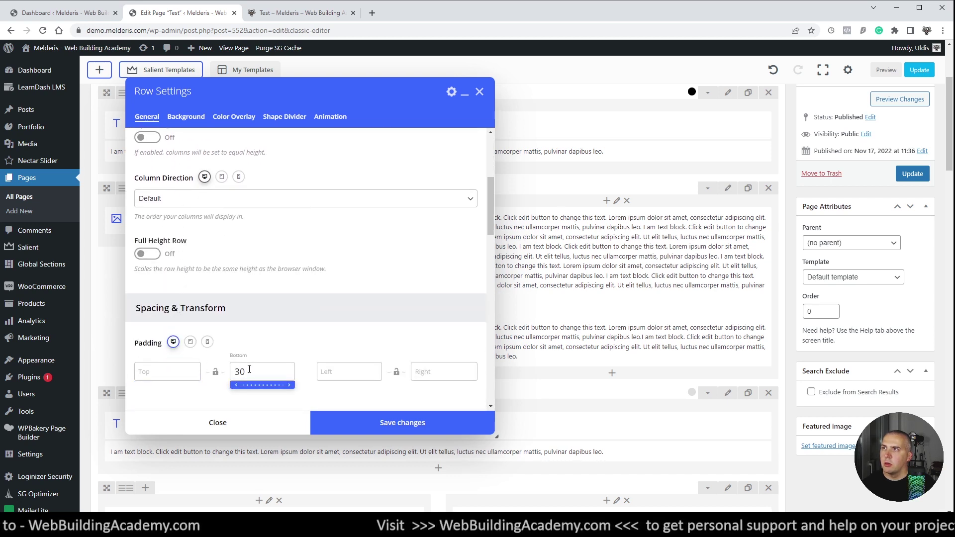
{"action": "double_click", "coordinate": [249, 369]}
{"action": "scroll", "coordinate": [174, 346], "scroll_direction": "down", "scroll_amount": 2}
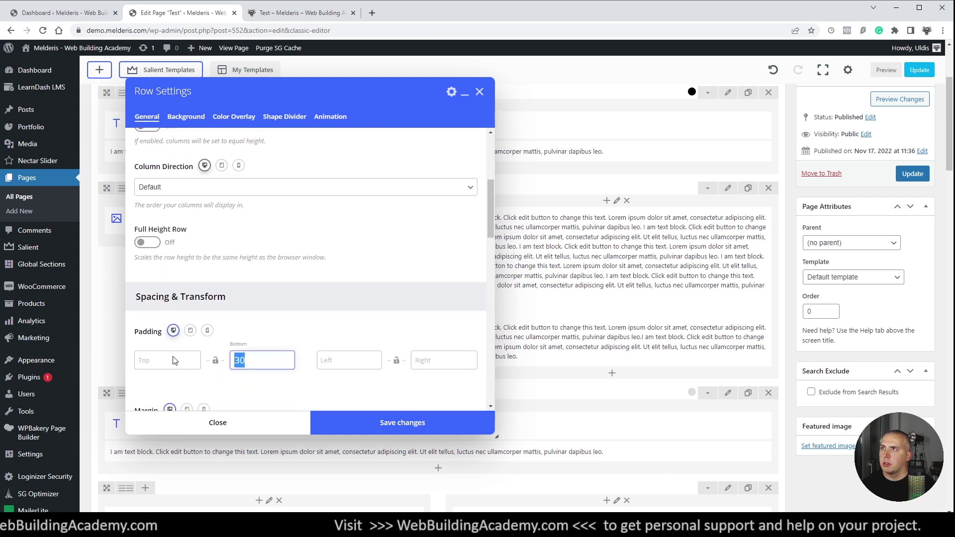
{"action": "left_click", "coordinate": [164, 352]}
{"action": "left_click", "coordinate": [161, 276]}
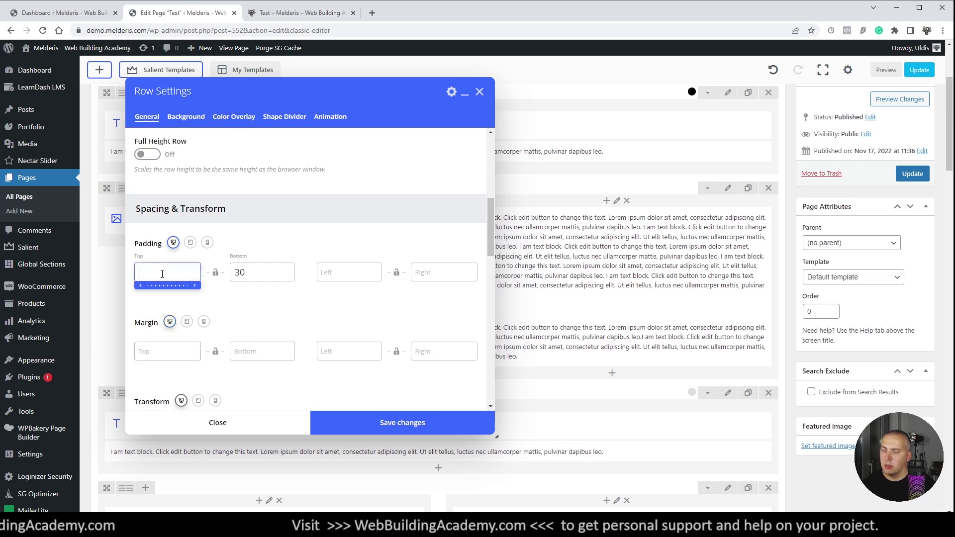
{"action": "type", "text": "50"}
{"action": "left_click", "coordinate": [407, 423]}
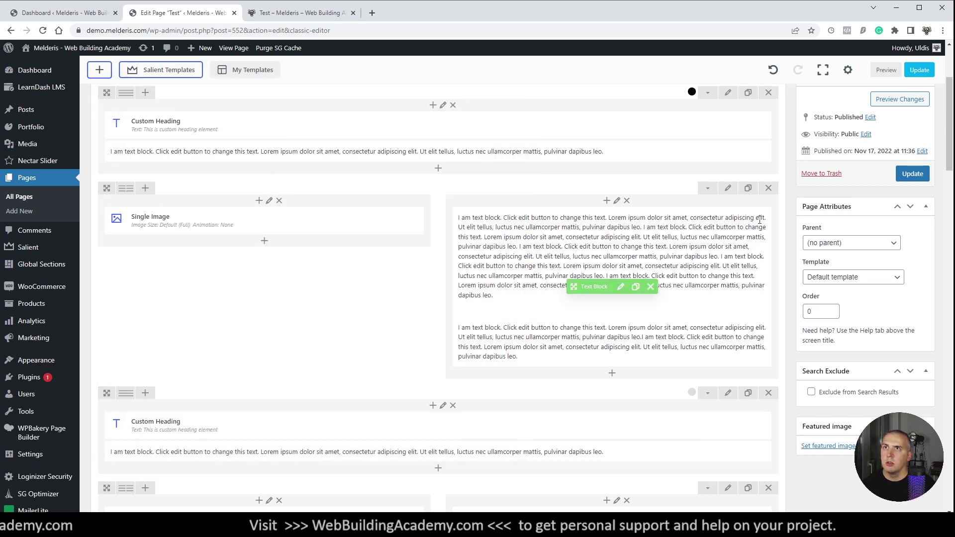
{"action": "left_click", "coordinate": [884, 70]}
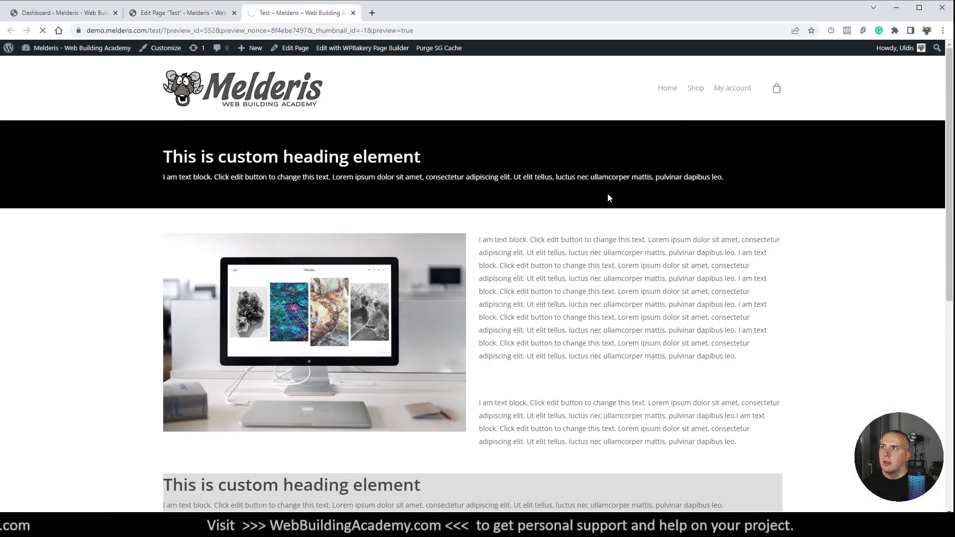
{"action": "scroll", "coordinate": [279, 432], "scroll_direction": "down", "scroll_amount": 3}
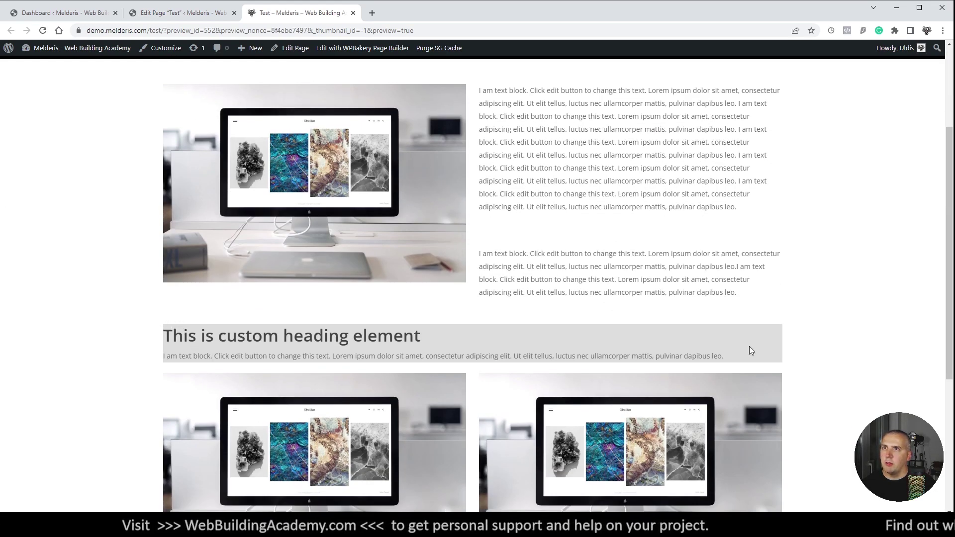
Open the column settings of the second custom heading row in the page editor and switch the padding type to Advanced.
{"action": "left_click", "coordinate": [183, 13]}
{"action": "scroll", "coordinate": [403, 350], "scroll_direction": "down", "scroll_amount": 1}
{"action": "scroll", "coordinate": [403, 350], "scroll_direction": "down", "scroll_amount": 2}
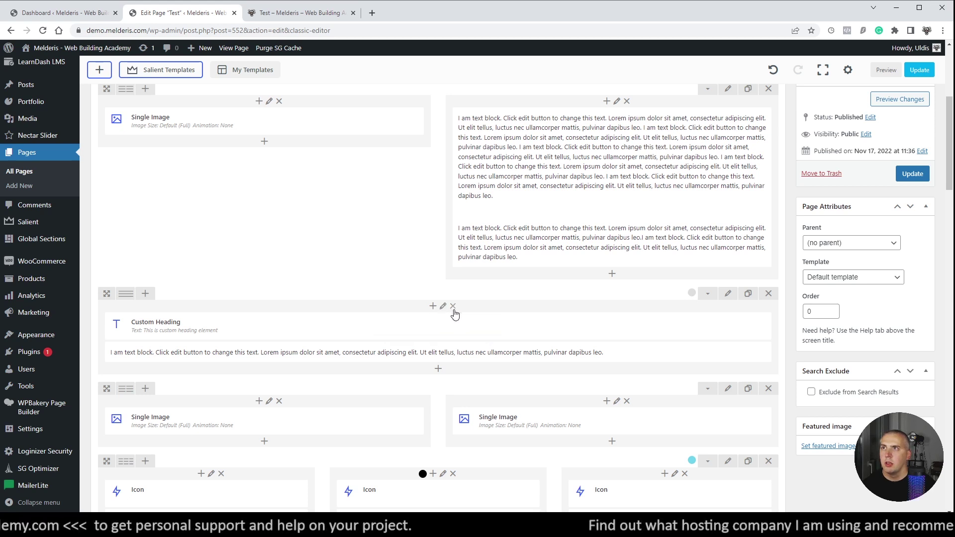
{"action": "left_click", "coordinate": [728, 294]}
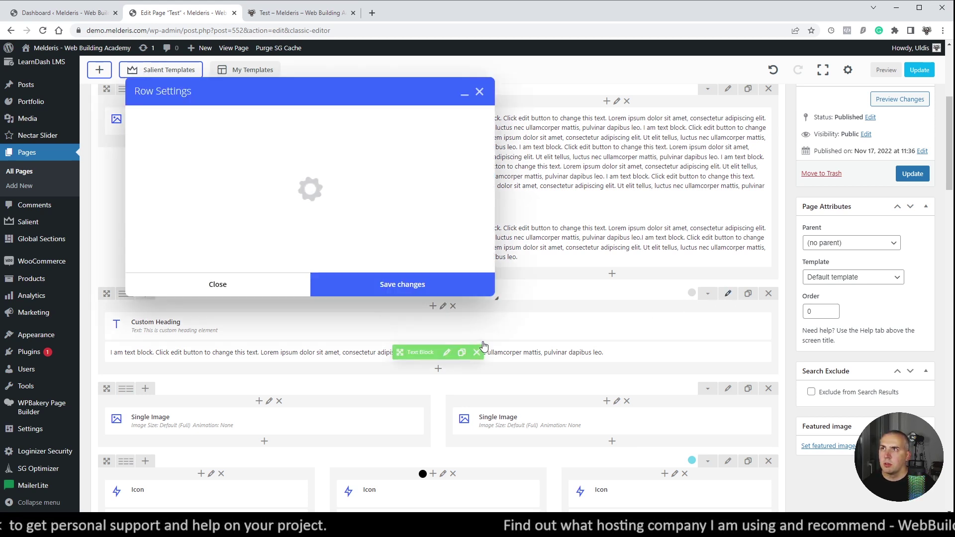
{"action": "left_click", "coordinate": [480, 93]}
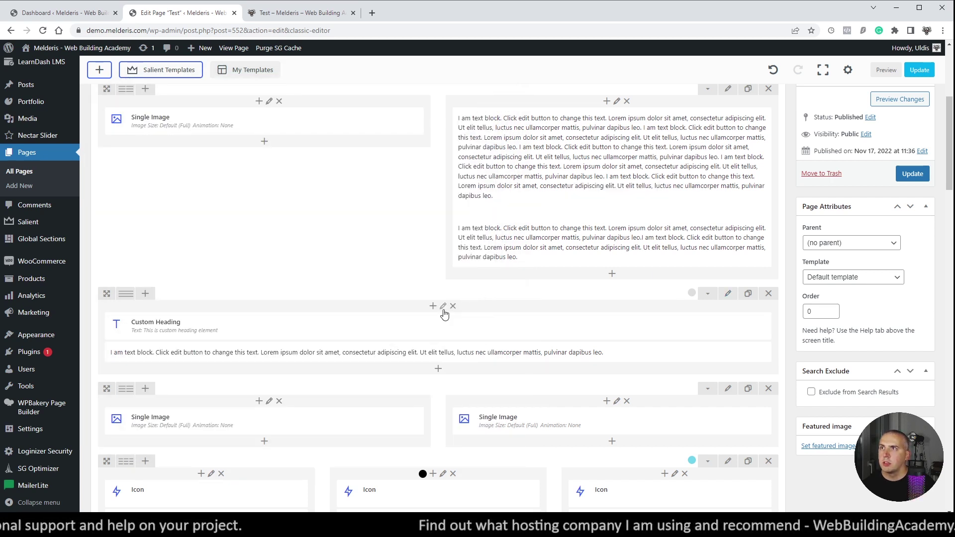
{"action": "left_click", "coordinate": [444, 307]}
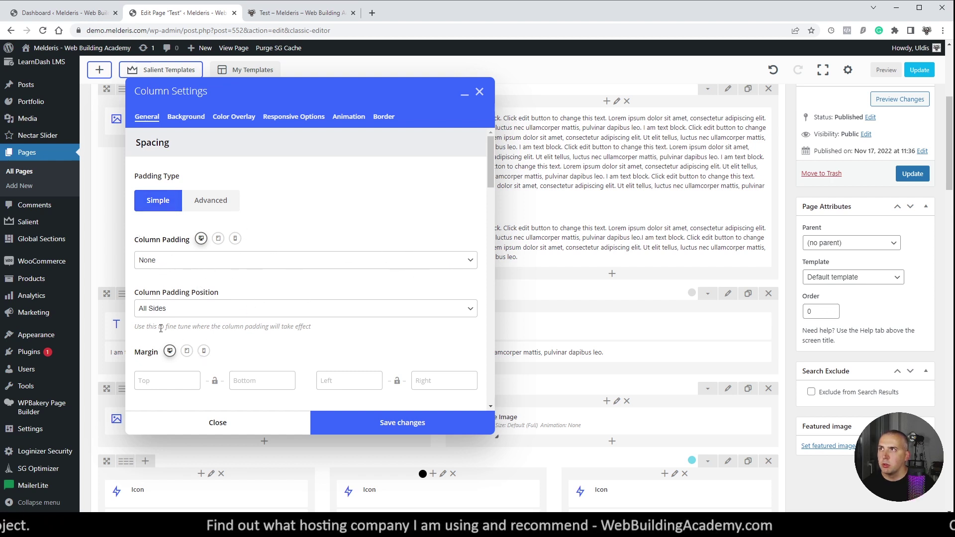
{"action": "left_click", "coordinate": [207, 265]}
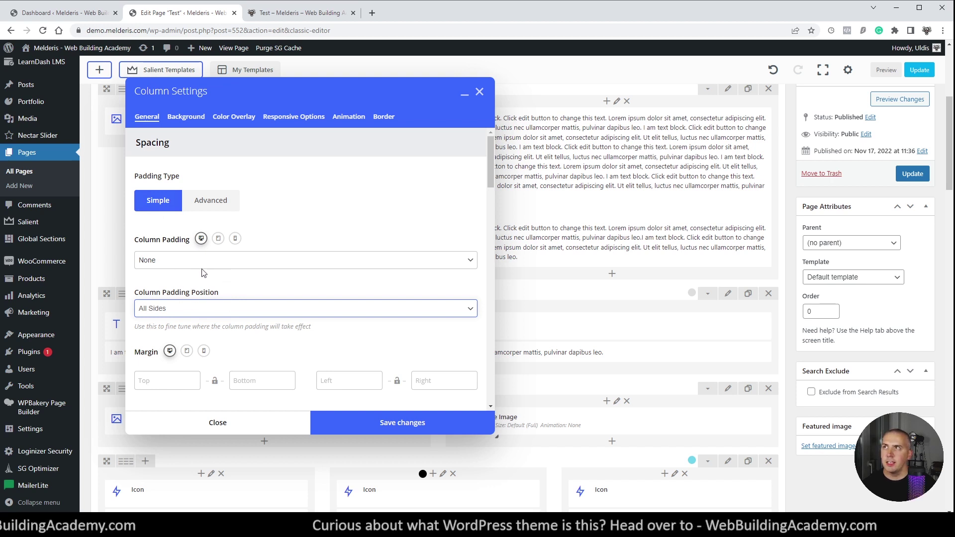
{"action": "left_click", "coordinate": [224, 201]}
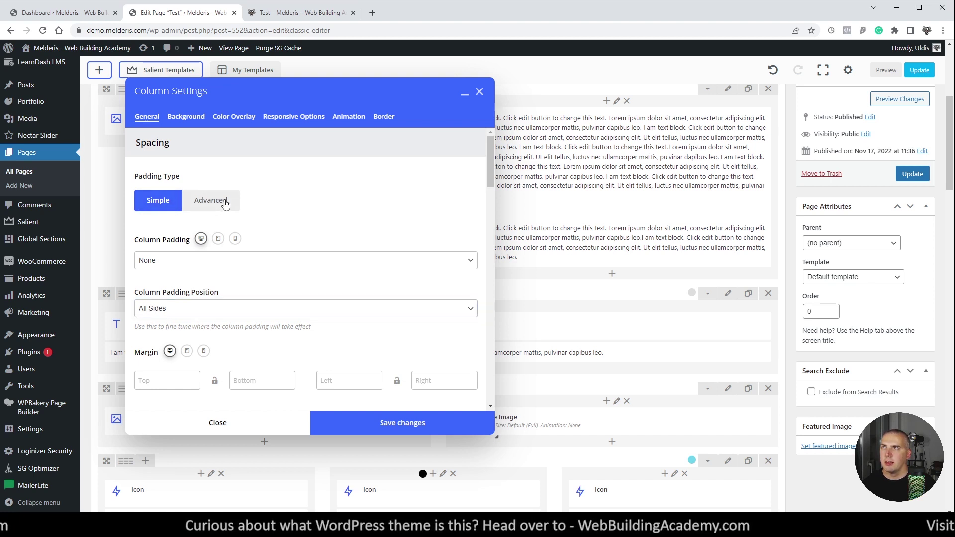
{"action": "left_click", "coordinate": [225, 201]}
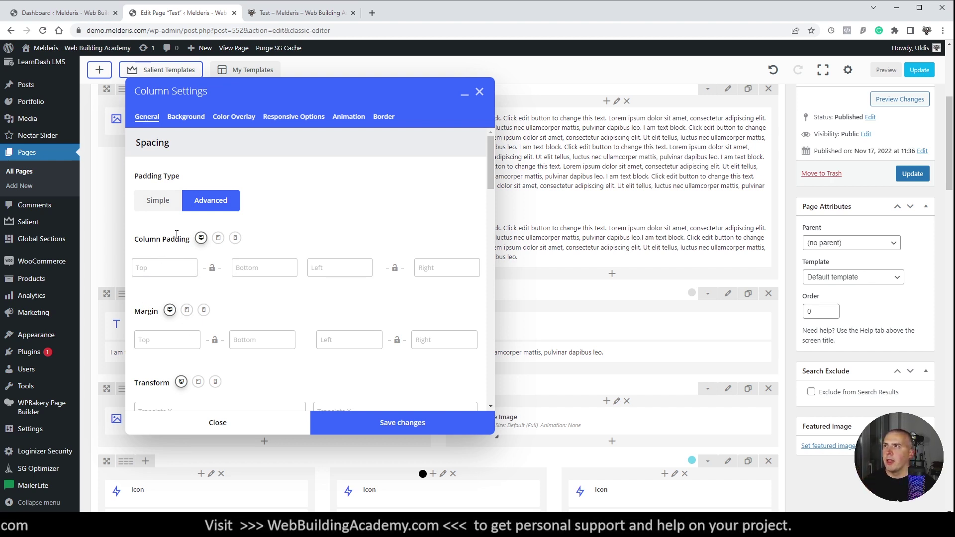
{"action": "left_click", "coordinate": [149, 269]}
{"action": "type", "text": "50"}
{"action": "left_click", "coordinate": [232, 267]}
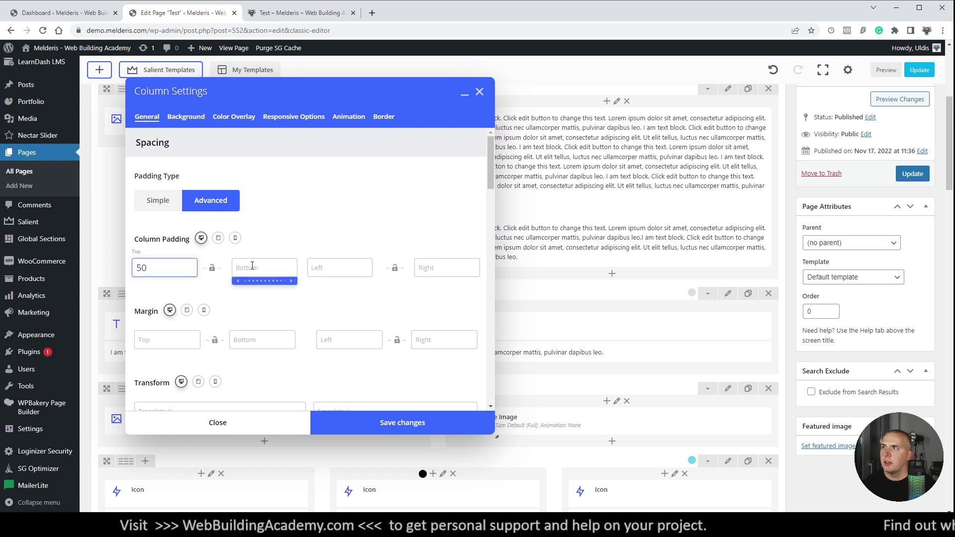
{"action": "type", "text": "50"}
Set the second heading column's desktop padding to 40 on the top, bottom, left and right.
{"action": "double_click", "coordinate": [174, 268]}
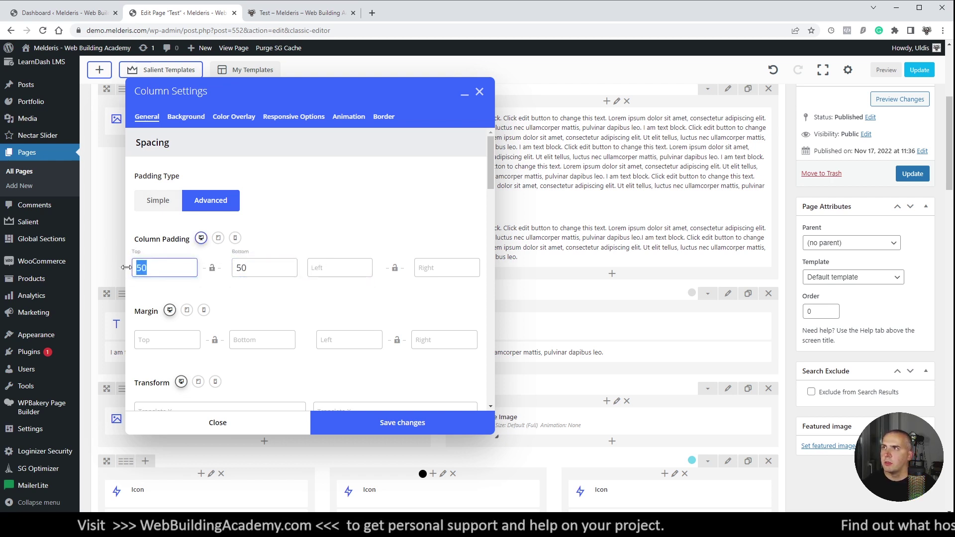
{"action": "type", "text": "40"}
{"action": "double_click", "coordinate": [252, 268]}
{"action": "type", "text": "40"}
{"action": "left_click", "coordinate": [335, 268]}
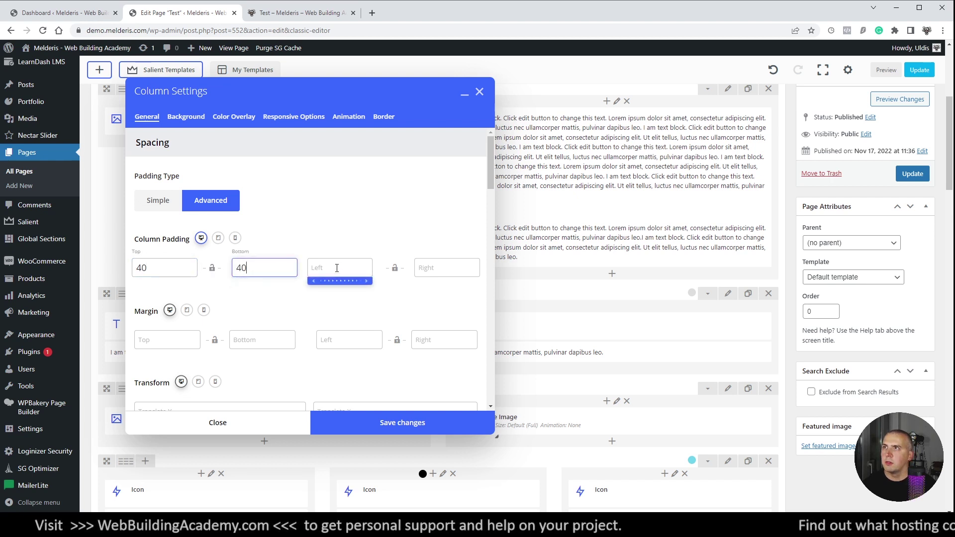
{"action": "type", "text": "40"}
{"action": "left_click", "coordinate": [435, 271]}
{"action": "type", "text": "40"}
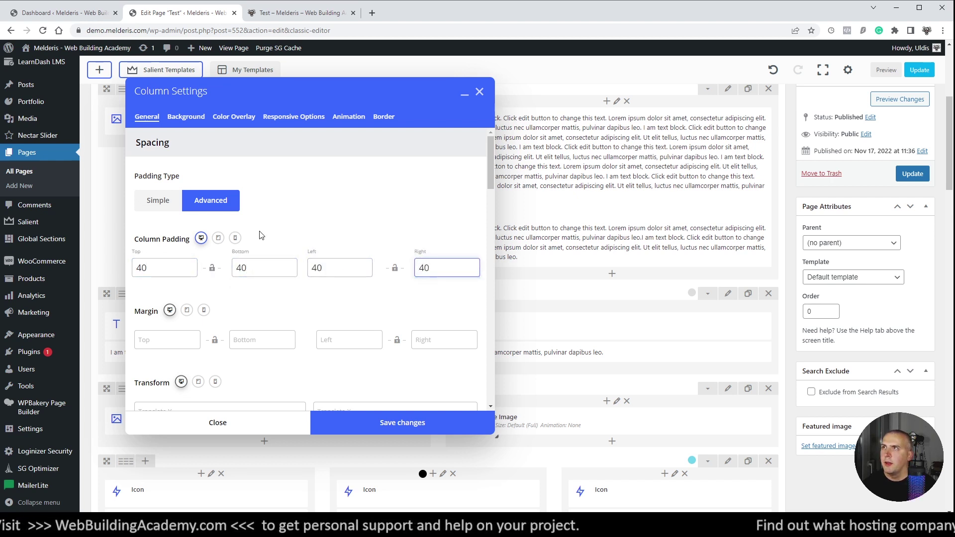
Set the second heading column's phone padding to 25 on all four sides and save the column settings.
{"action": "left_click", "coordinate": [235, 237]}
{"action": "left_click", "coordinate": [179, 267]}
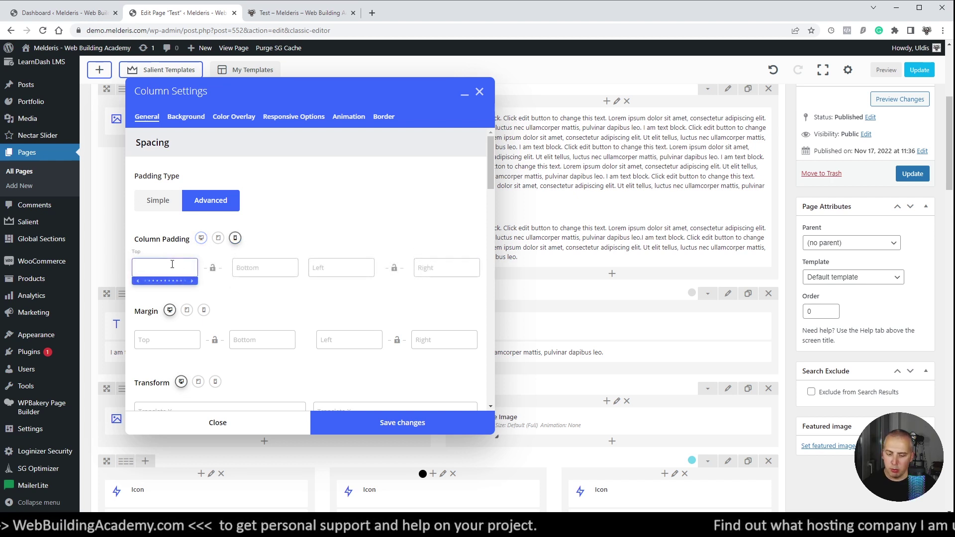
{"action": "type", "text": "25"}
{"action": "left_click", "coordinate": [251, 268]}
{"action": "type", "text": "25"}
{"action": "left_click", "coordinate": [334, 268]}
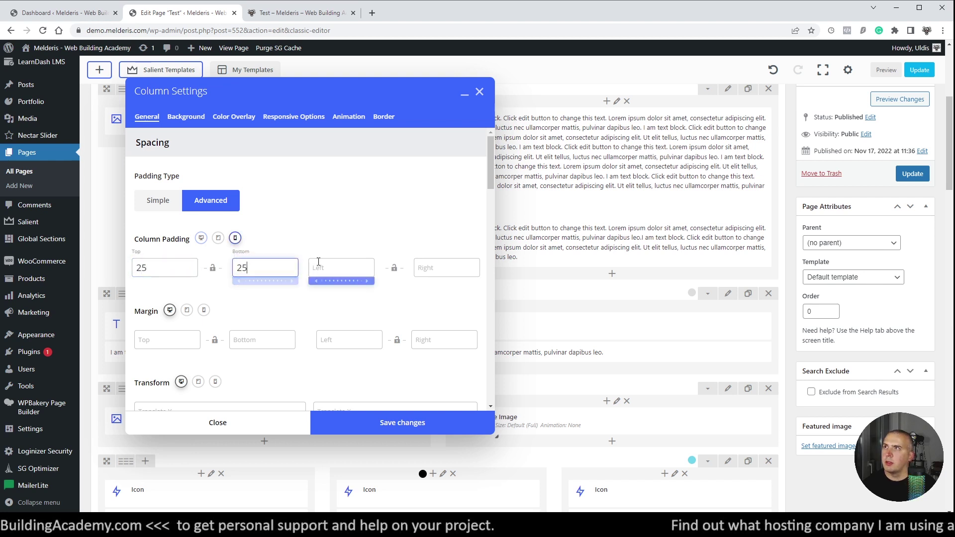
{"action": "type", "text": "25"}
{"action": "left_click", "coordinate": [440, 268]}
{"action": "type", "text": "25"}
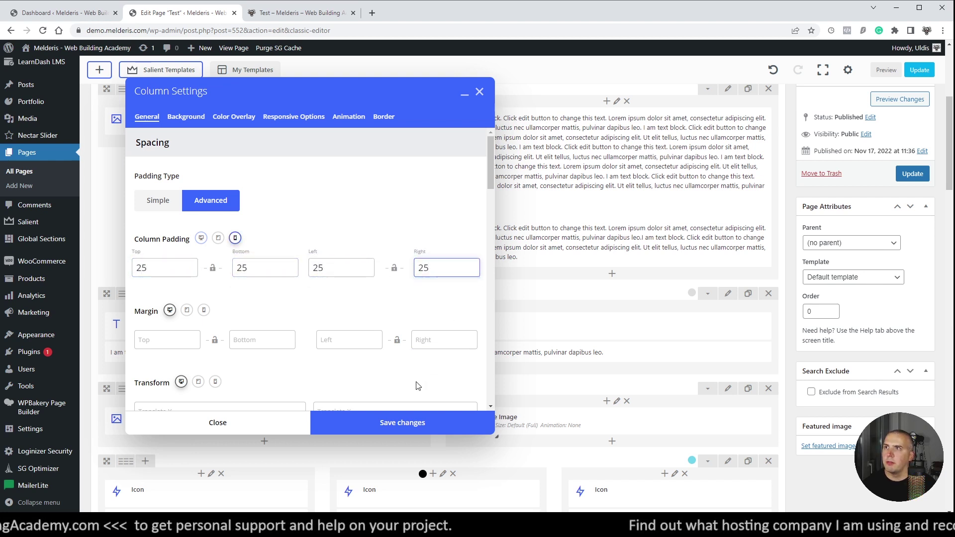
{"action": "left_click", "coordinate": [393, 423]}
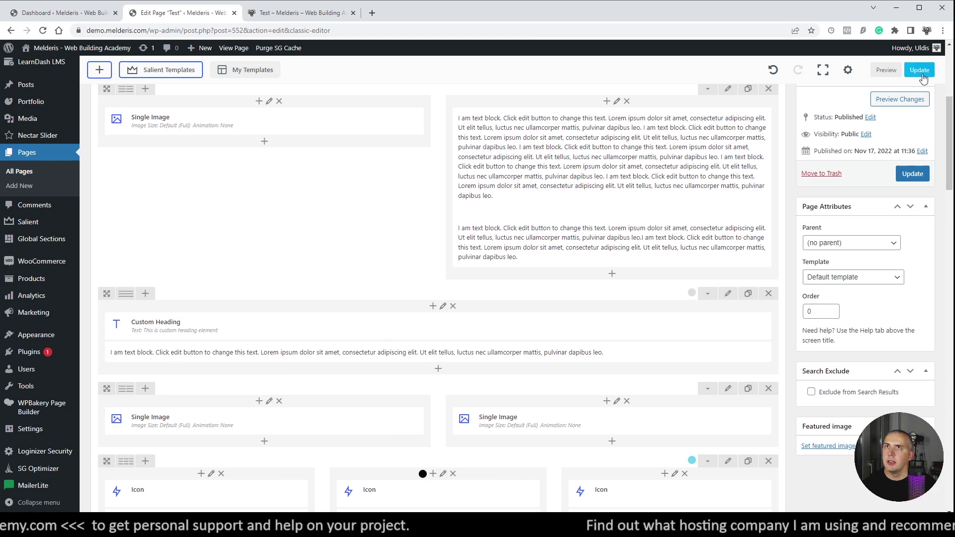
Preview the page and narrow the browser window in stages to phone width to check the grey heading column's padding.
{"action": "left_click", "coordinate": [890, 73]}
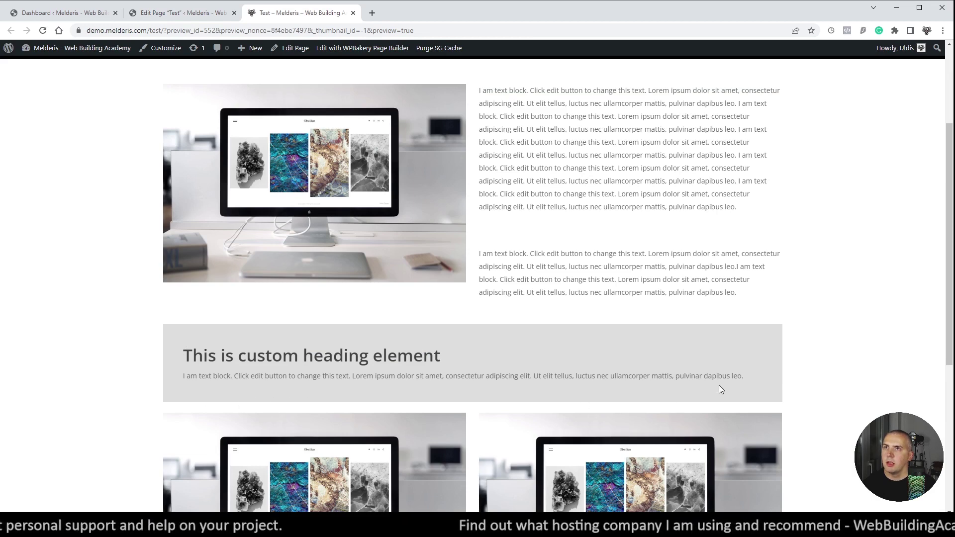
{"action": "left_click_drag", "start_coordinate": [950, 401], "coordinate": [443, 399]}
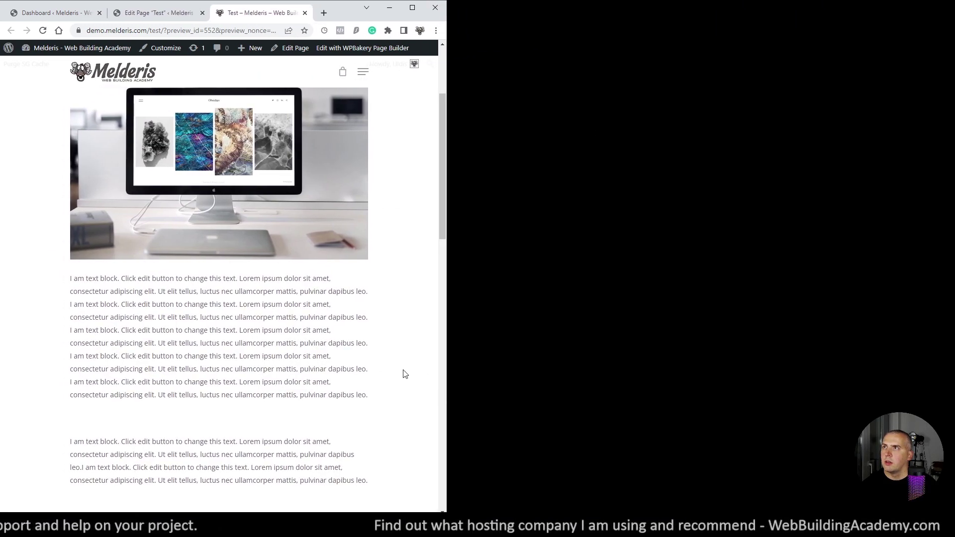
{"action": "scroll", "coordinate": [398, 363], "scroll_direction": "down", "scroll_amount": 8}
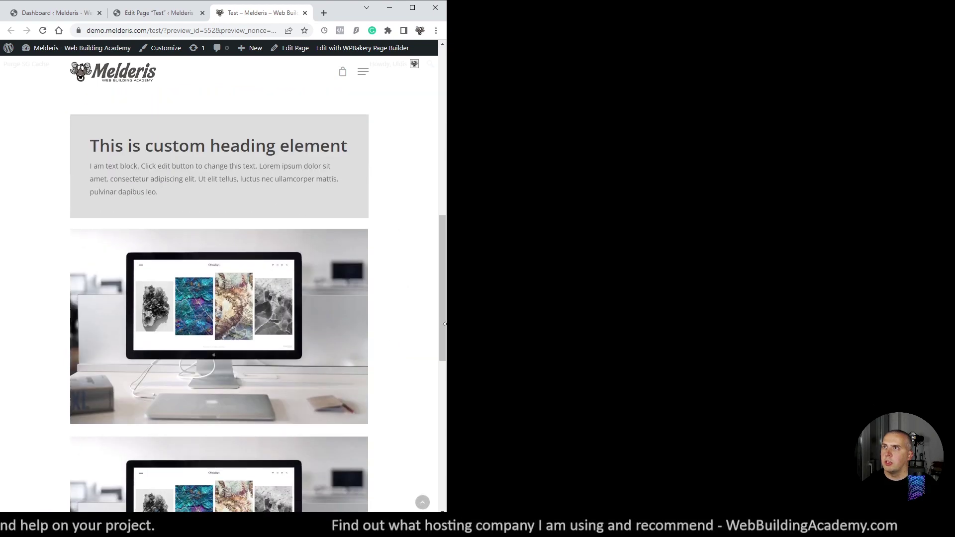
{"action": "left_click_drag", "start_coordinate": [445, 324], "coordinate": [248, 324]}
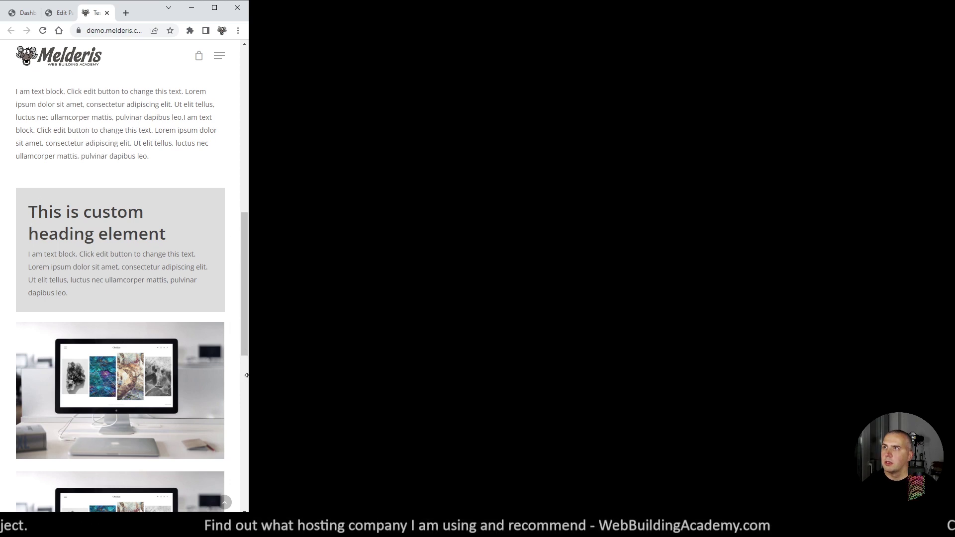
Restore the full-width browser window, then add a new row in the page editor and place it between the second custom heading and two-image rows.
{"action": "left_click_drag", "start_coordinate": [248, 375], "coordinate": [952, 375]}
{"action": "scroll", "coordinate": [580, 152], "scroll_direction": "up", "scroll_amount": 3}
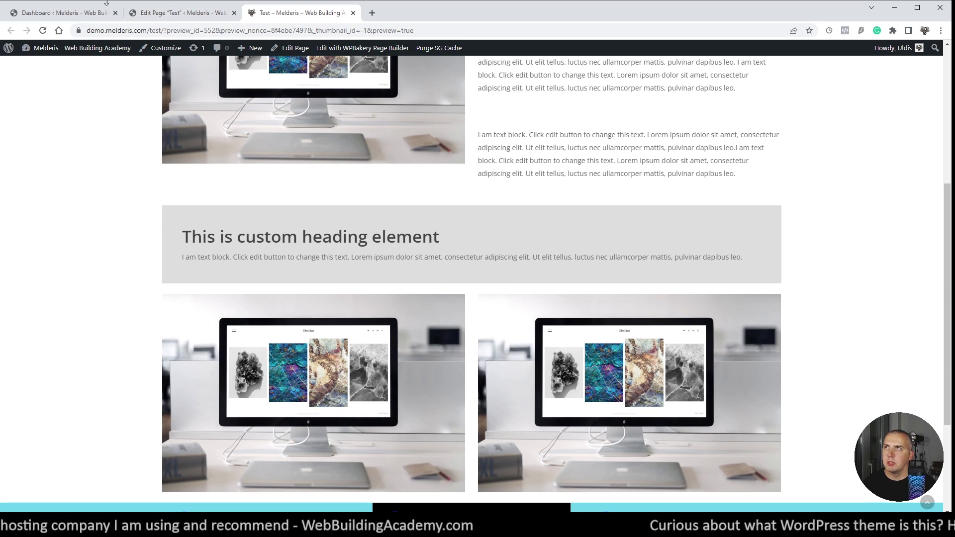
{"action": "left_click", "coordinate": [169, 13]}
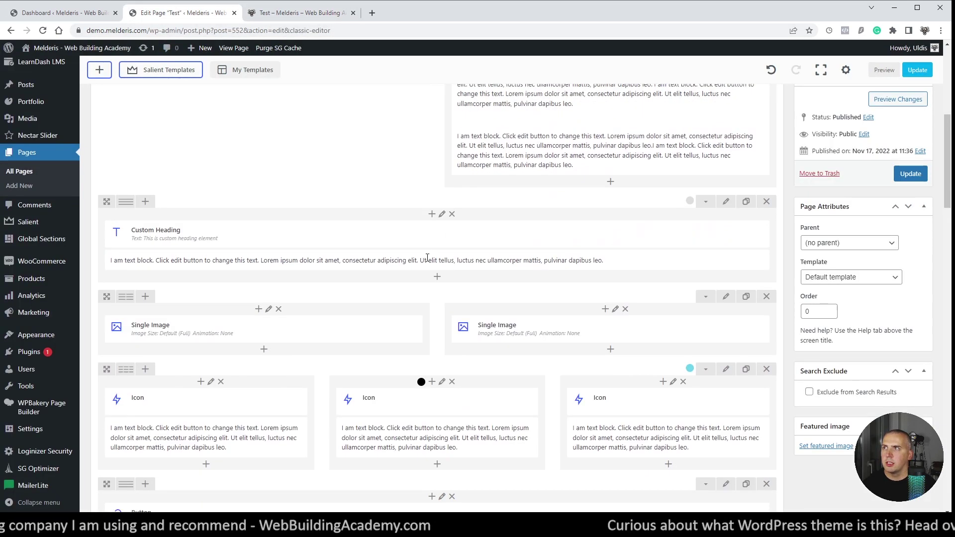
{"action": "scroll", "coordinate": [427, 257], "scroll_direction": "down", "scroll_amount": 3}
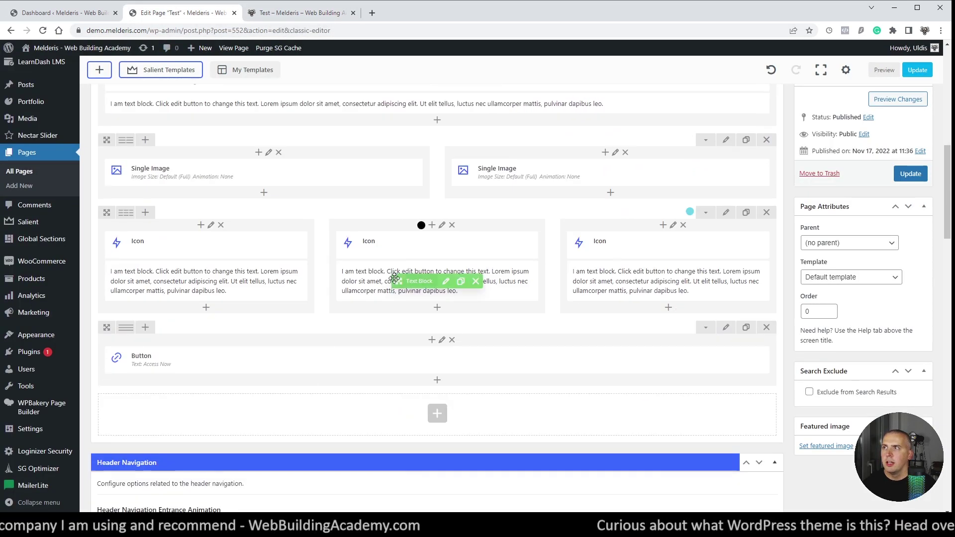
{"action": "left_click", "coordinate": [437, 415]}
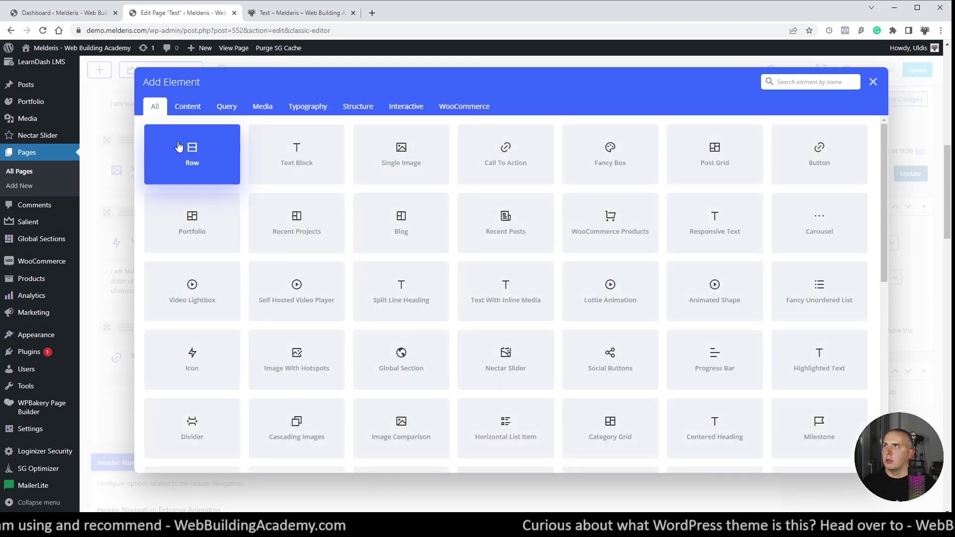
{"action": "left_click", "coordinate": [189, 149]}
{"action": "scroll", "coordinate": [198, 378], "scroll_direction": "up", "scroll_amount": 3}
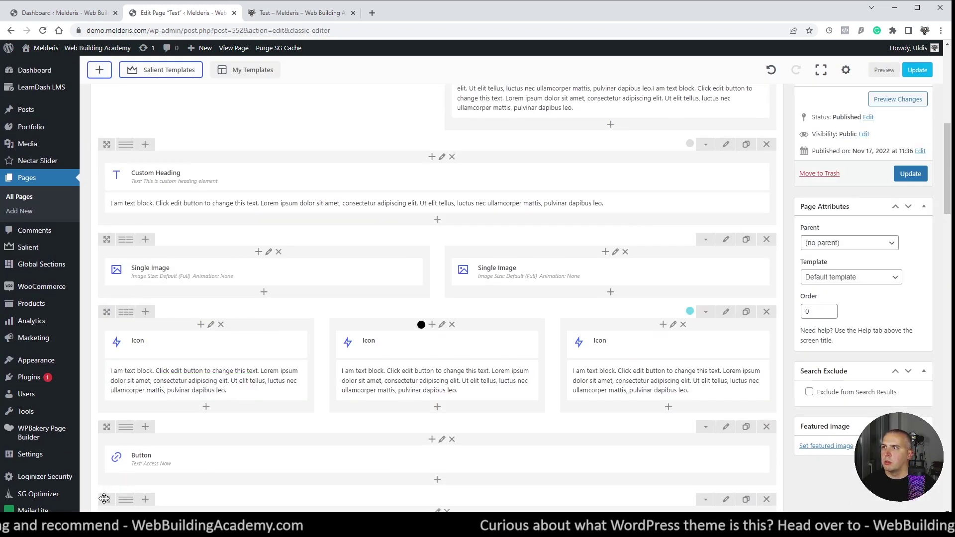
{"action": "left_click_drag", "start_coordinate": [107, 499], "coordinate": [130, 234]}
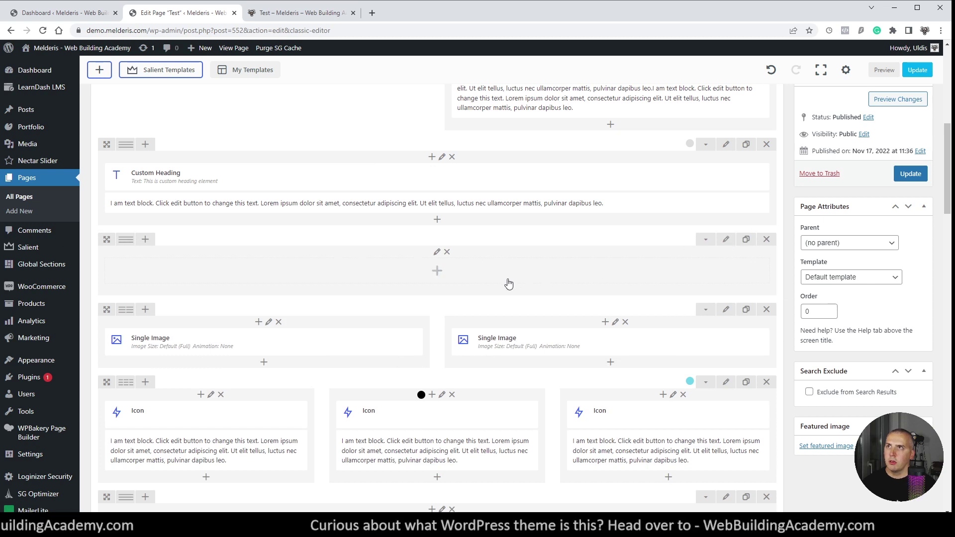
Add a Divider with a desktop dividing height of 20 and line type No Line to the new empty row, and save it.
{"action": "left_click", "coordinate": [437, 271]}
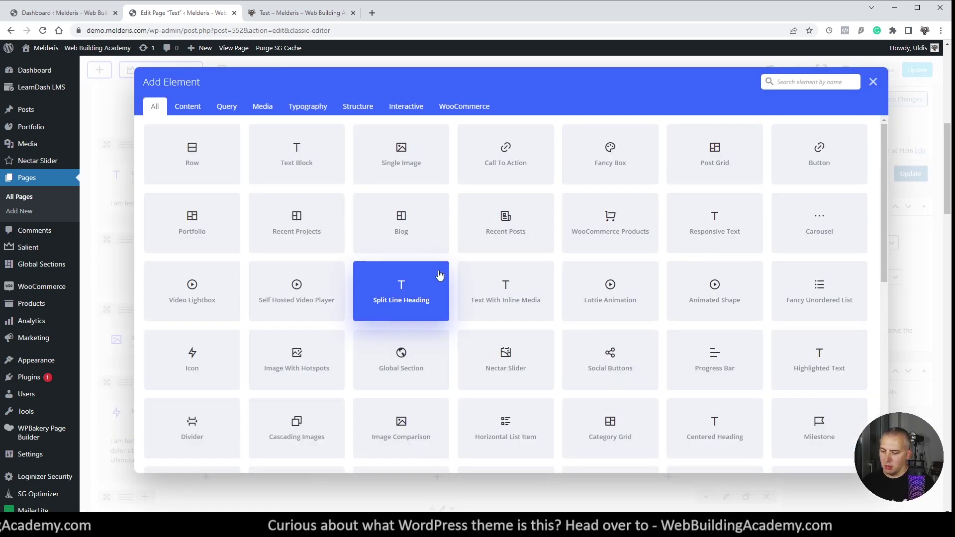
{"action": "type", "text": "div"}
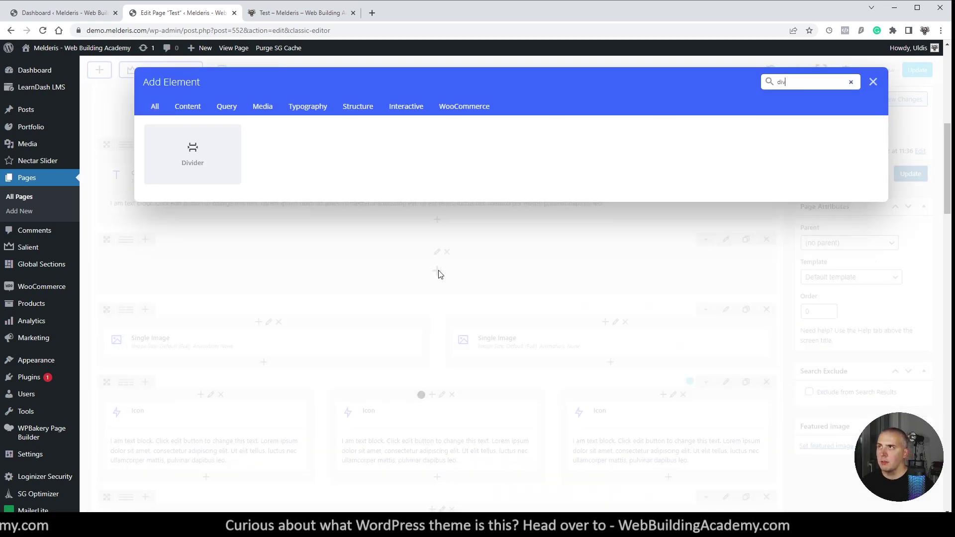
{"action": "left_click", "coordinate": [190, 165]}
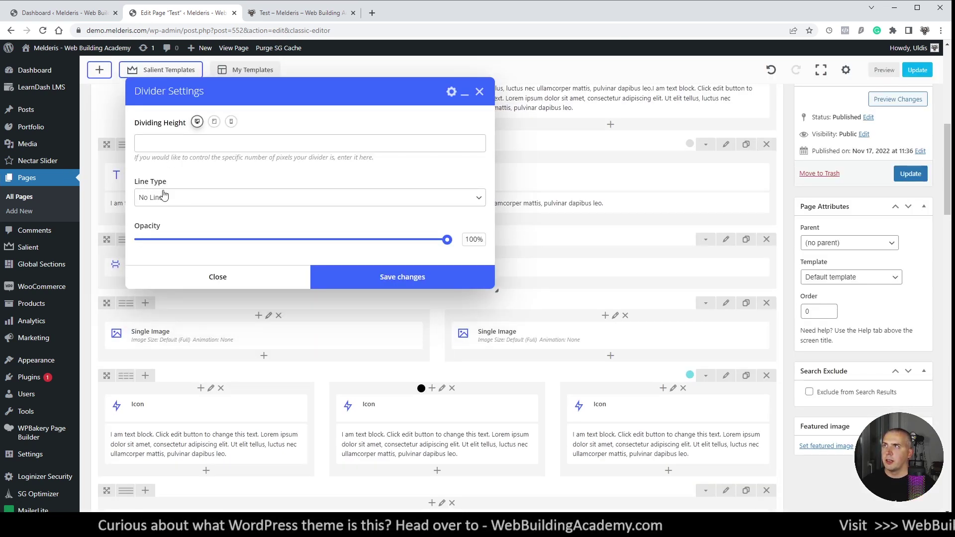
{"action": "left_click", "coordinate": [174, 203]}
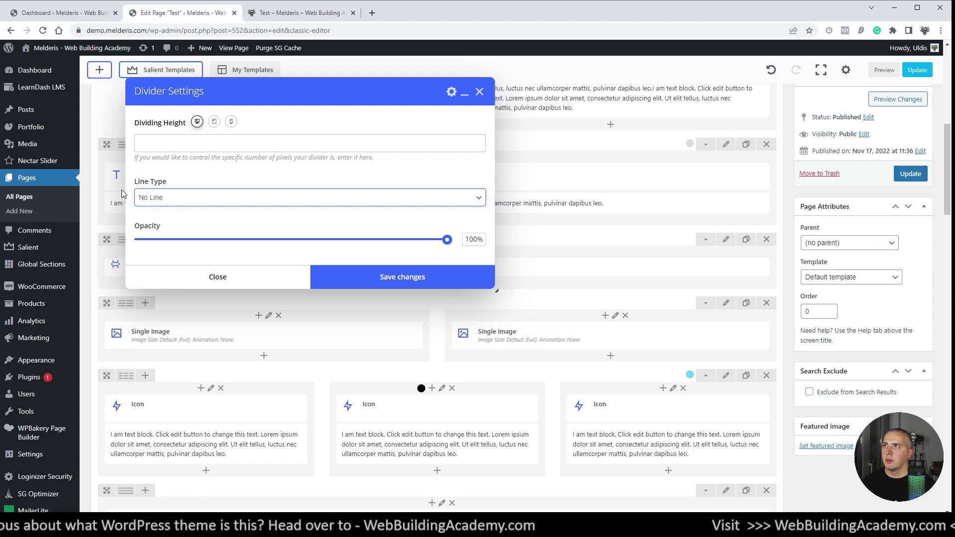
{"action": "left_click", "coordinate": [162, 143]}
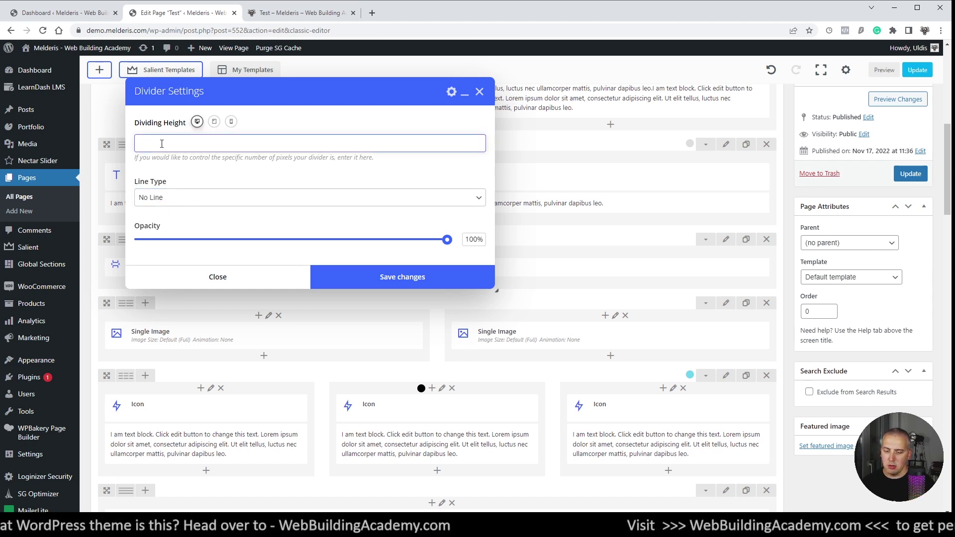
{"action": "type", "text": "20"}
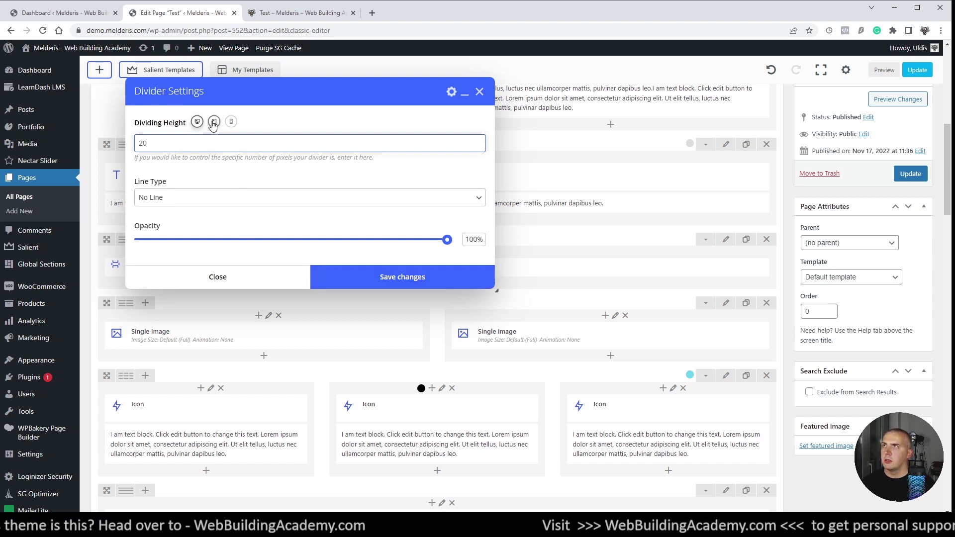
{"action": "left_click", "coordinate": [401, 272]}
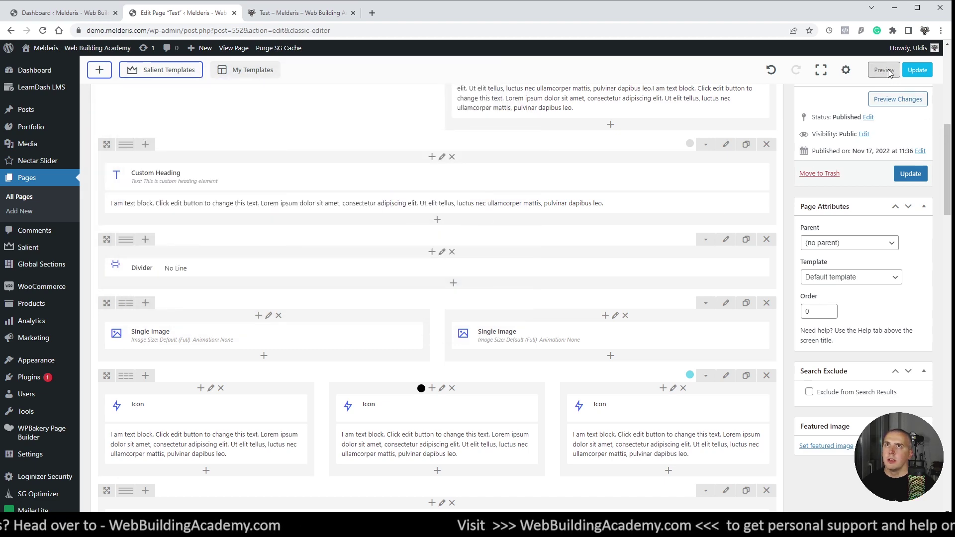
Preview the page and check the spacing between the grey heading block and the two images.
{"action": "left_click", "coordinate": [886, 70]}
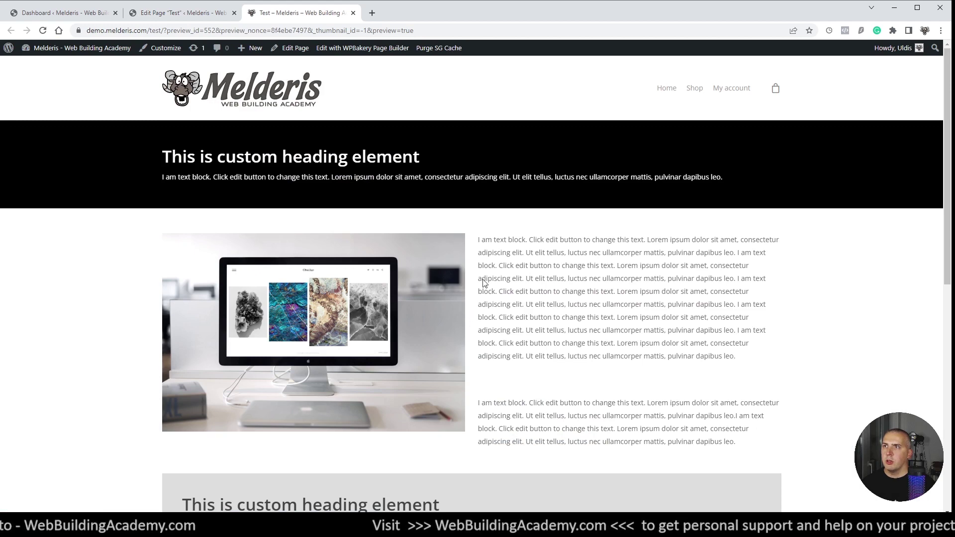
{"action": "scroll", "coordinate": [497, 262], "scroll_direction": "down", "scroll_amount": 6}
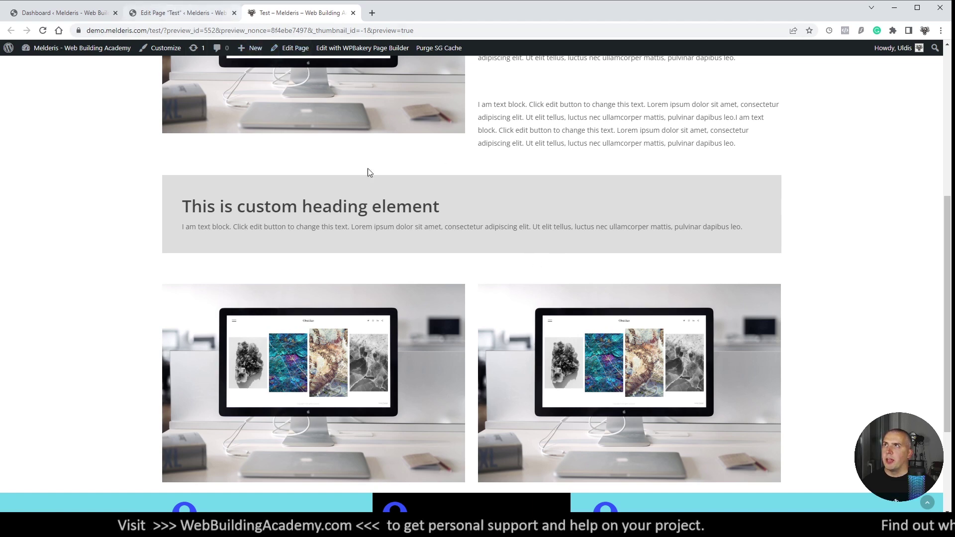
{"action": "scroll", "coordinate": [554, 339], "scroll_direction": "down", "scroll_amount": 2}
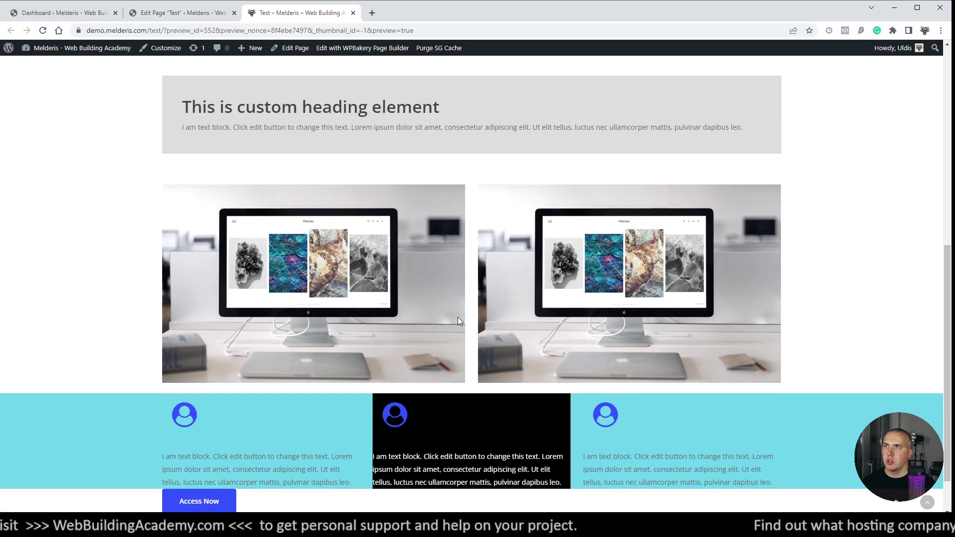
Choose a larger column margin for the two-image row in the page editor and save the row settings.
{"action": "left_click", "coordinate": [188, 12]}
{"action": "scroll", "coordinate": [449, 290], "scroll_direction": "down", "scroll_amount": 1}
{"action": "scroll", "coordinate": [449, 290], "scroll_direction": "down", "scroll_amount": 2}
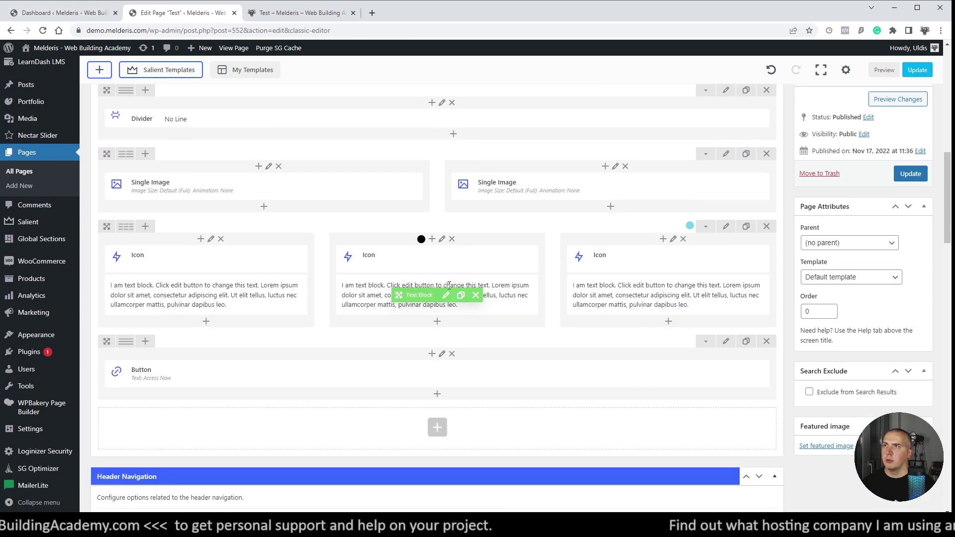
{"action": "scroll", "coordinate": [630, 247], "scroll_direction": "up", "scroll_amount": 1}
{"action": "scroll", "coordinate": [631, 247], "scroll_direction": "up", "scroll_amount": 1}
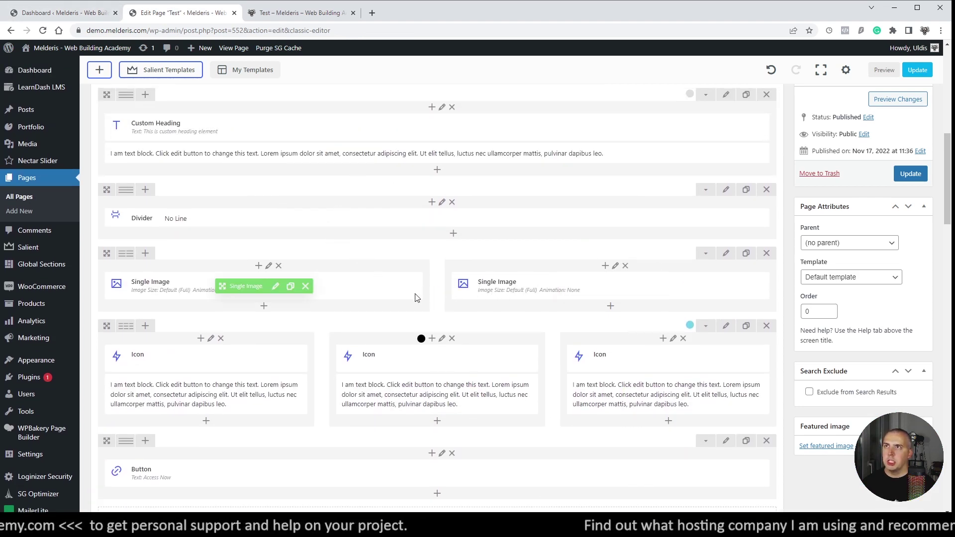
{"action": "left_click", "coordinate": [726, 254]}
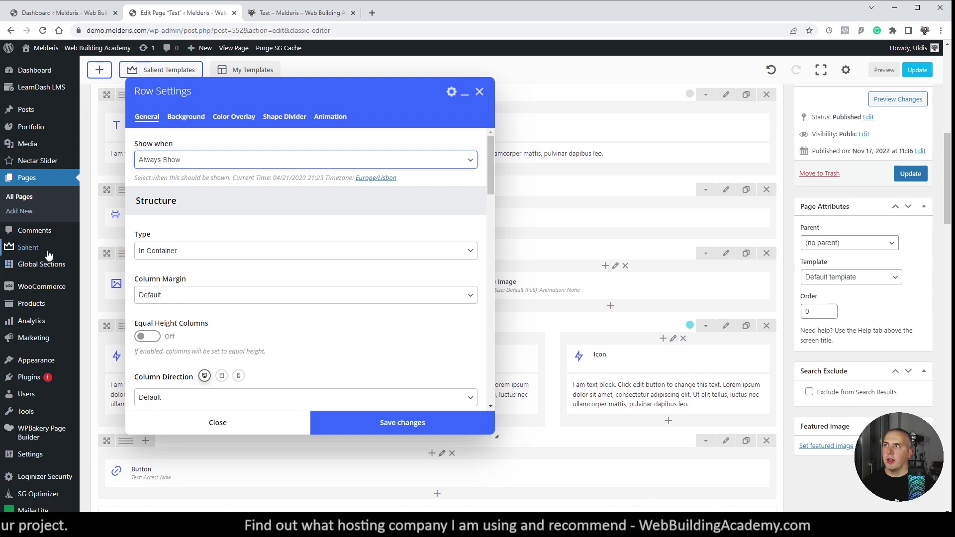
{"action": "mouse_move", "coordinate": [21, 252]}
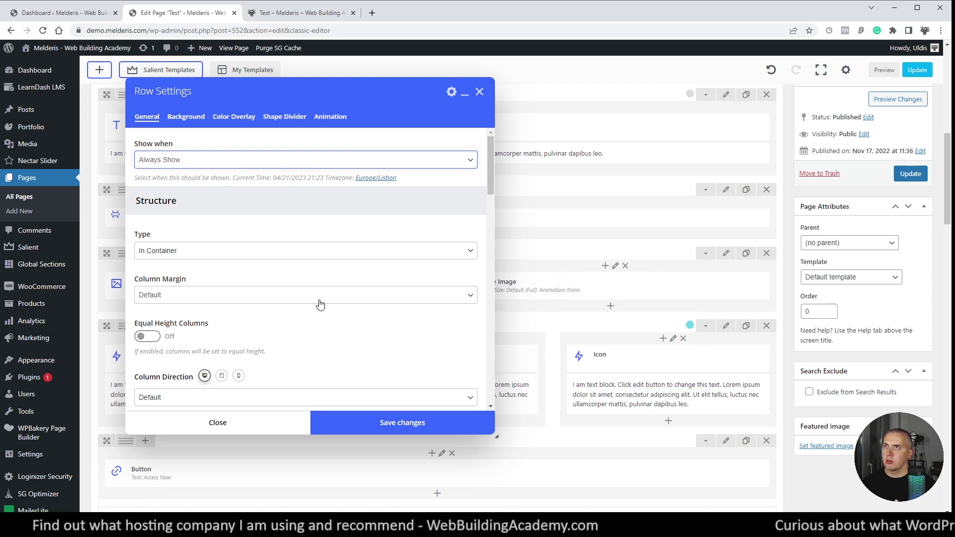
{"action": "left_click", "coordinate": [208, 294]}
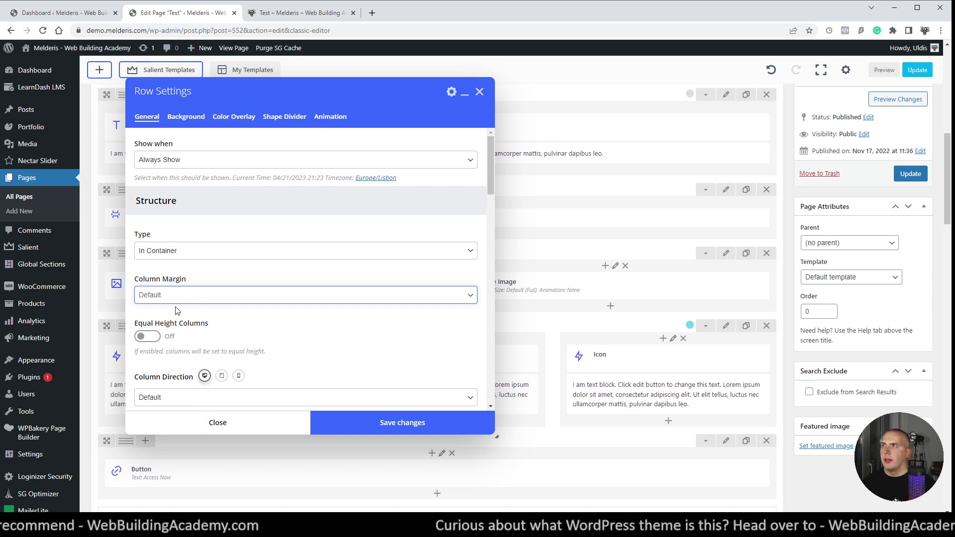
{"action": "left_click", "coordinate": [361, 431]}
Preview the page and check the gap between the two side-by-side images.
{"action": "left_click", "coordinate": [884, 69]}
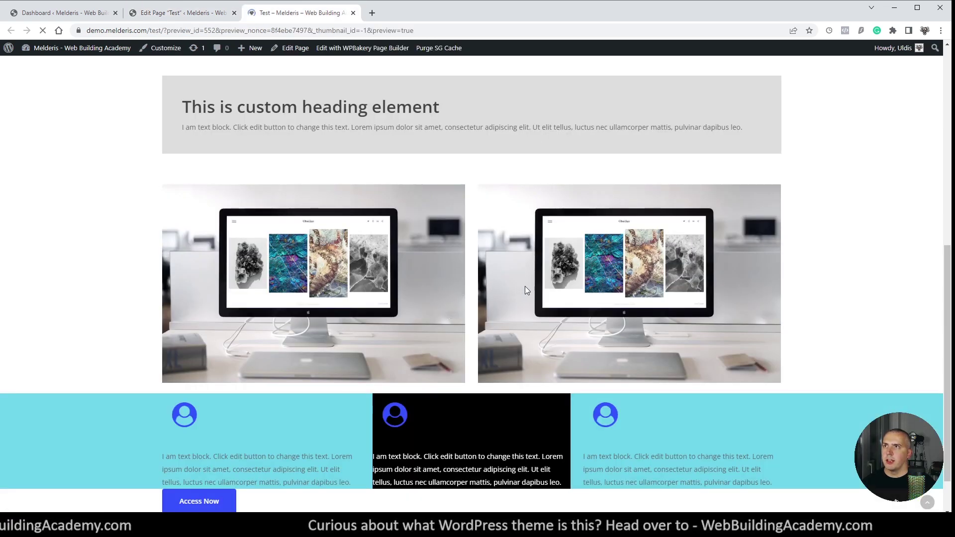
{"action": "scroll", "coordinate": [517, 292], "scroll_direction": "down", "scroll_amount": 9}
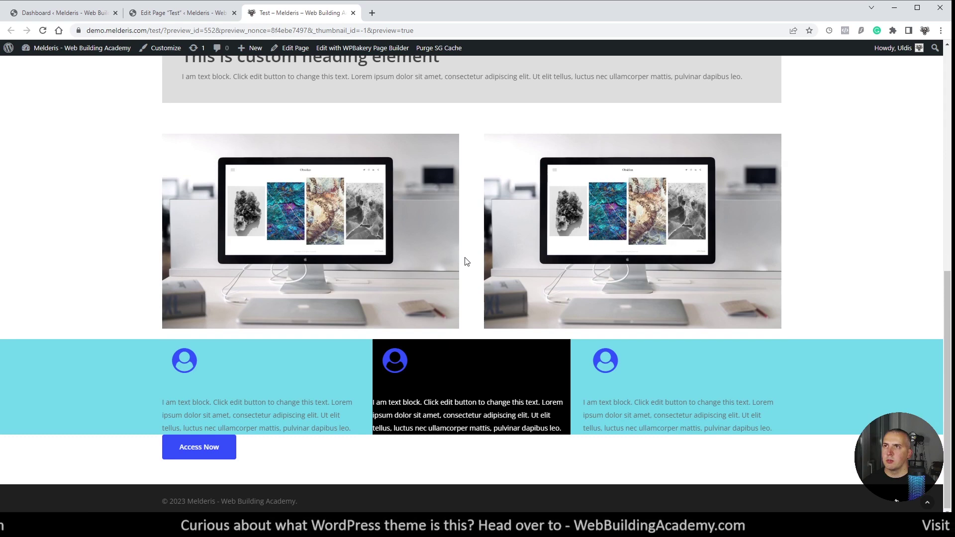
{"action": "scroll", "coordinate": [492, 272], "scroll_direction": "up", "scroll_amount": 2}
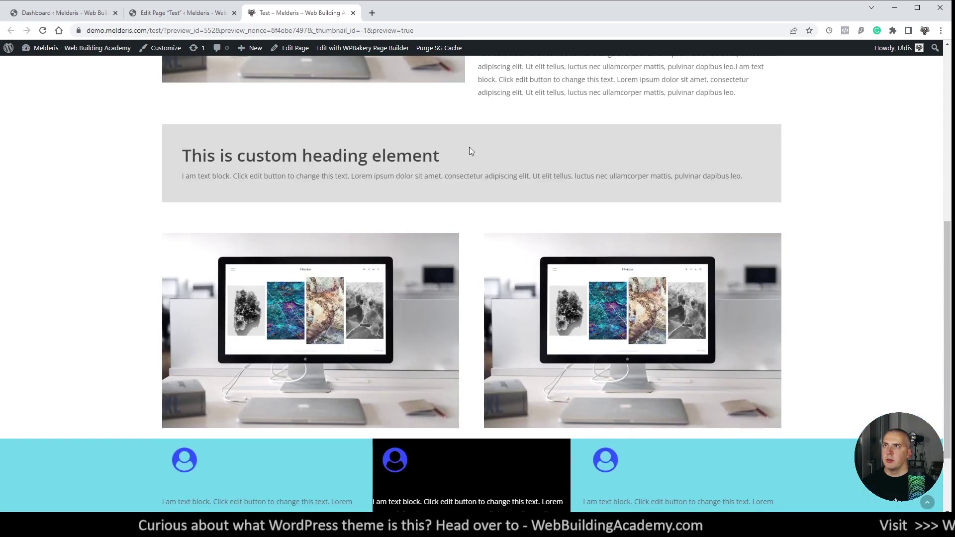
Set the two-image row's desktop bottom padding to 30 in the page editor and save the row settings.
{"action": "left_click", "coordinate": [185, 13]}
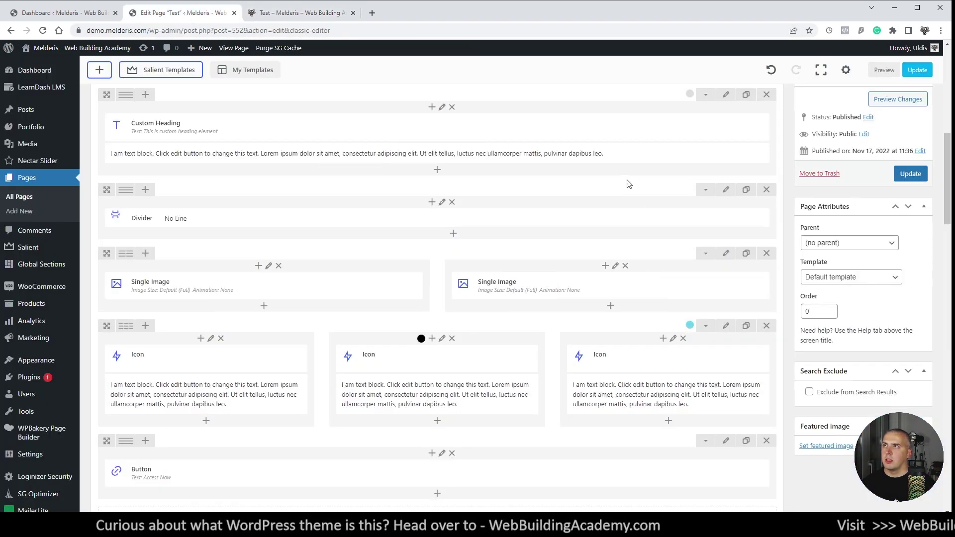
{"action": "scroll", "coordinate": [573, 263], "scroll_direction": "down", "scroll_amount": 2}
{"action": "scroll", "coordinate": [720, 192], "scroll_direction": "up", "scroll_amount": 1}
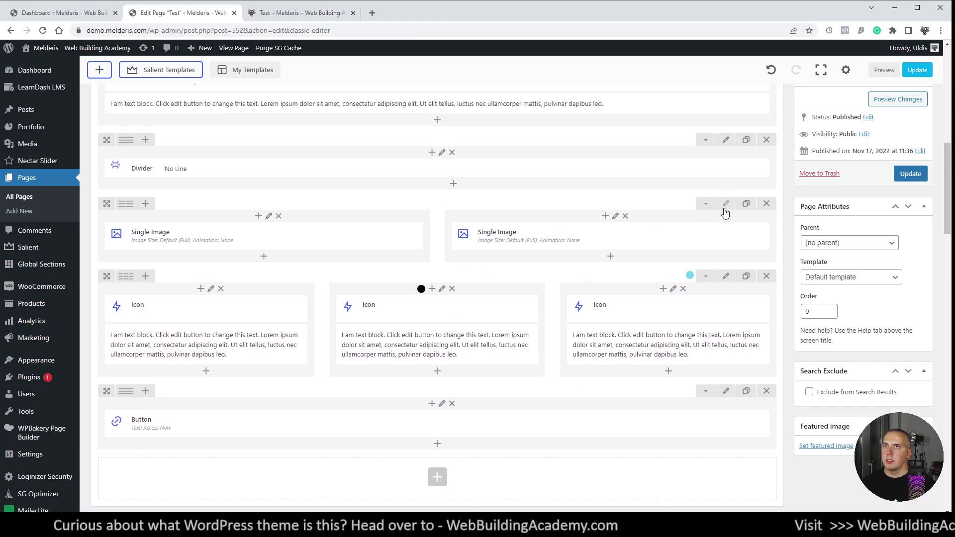
{"action": "left_click", "coordinate": [725, 204]}
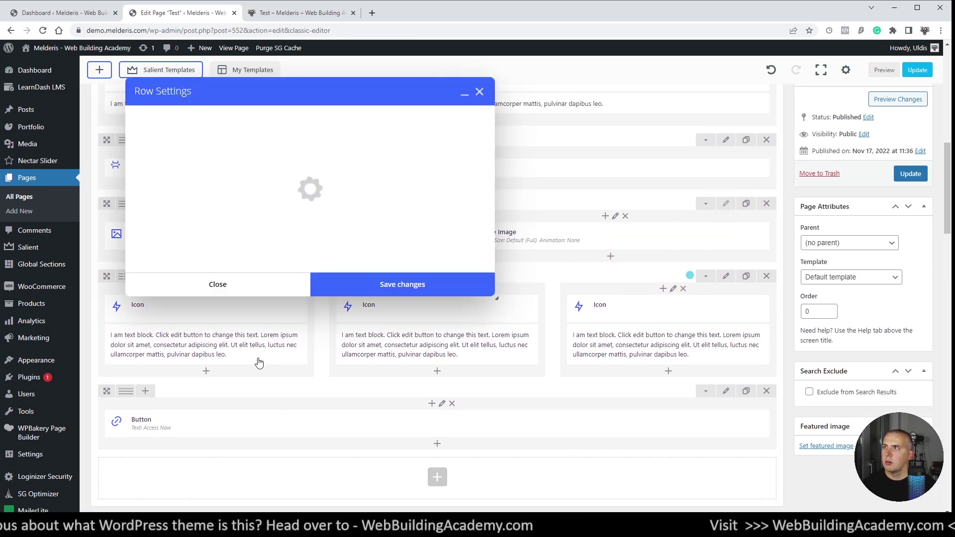
{"action": "scroll", "coordinate": [232, 348], "scroll_direction": "down", "scroll_amount": 5}
{"action": "left_click", "coordinate": [255, 320]}
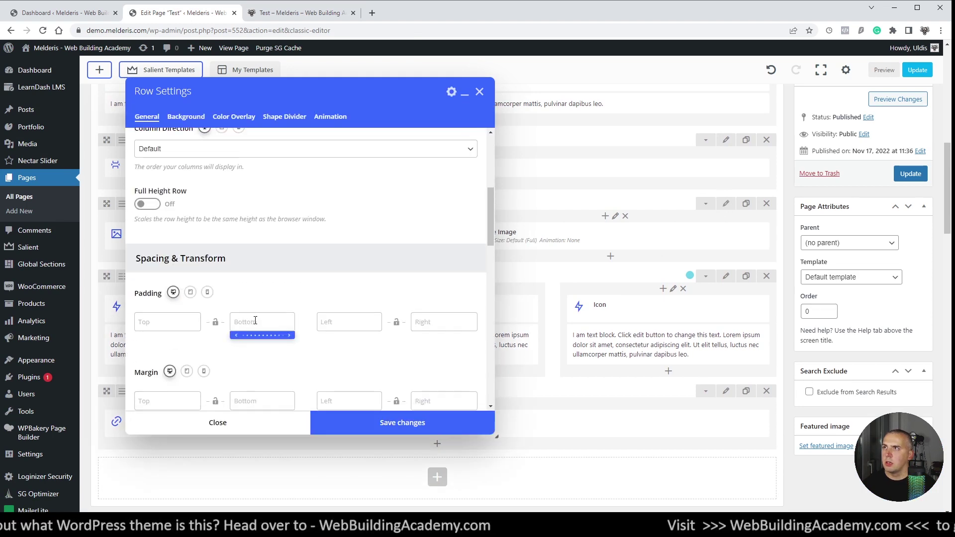
{"action": "type", "text": "30"}
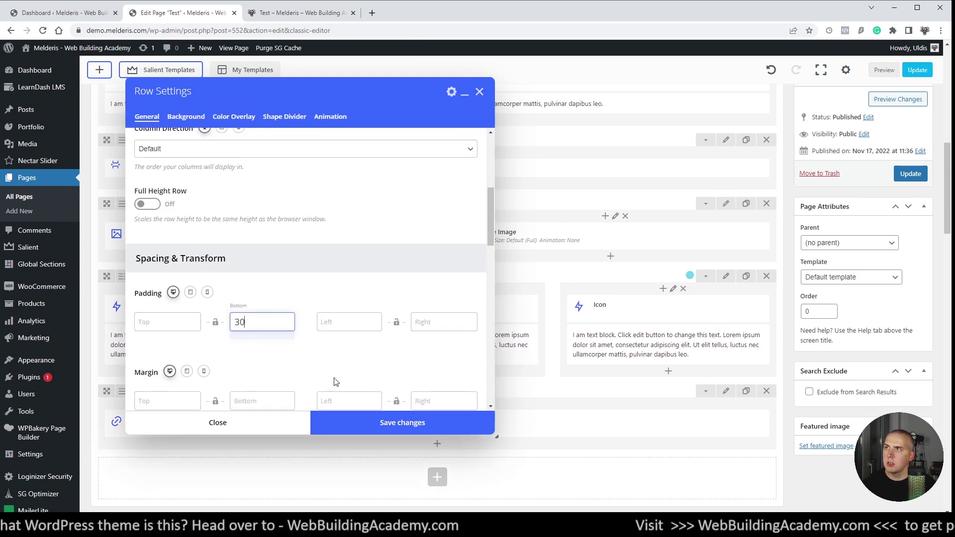
{"action": "left_click", "coordinate": [387, 422]}
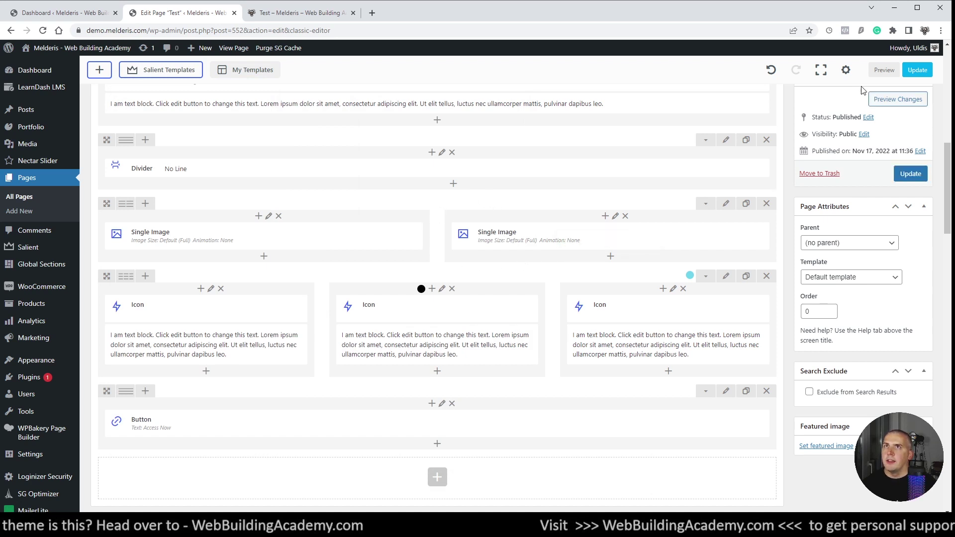
Preview the image row's spacing at full and narrowed browser widths, restore the window and return to the page editor.
{"action": "left_click", "coordinate": [883, 71]}
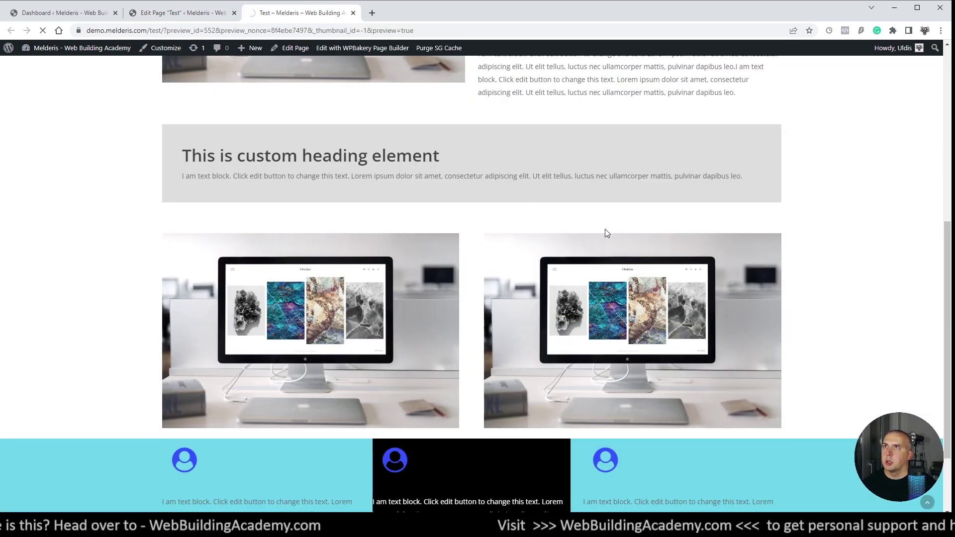
{"action": "scroll", "coordinate": [575, 250], "scroll_direction": "down", "scroll_amount": 8}
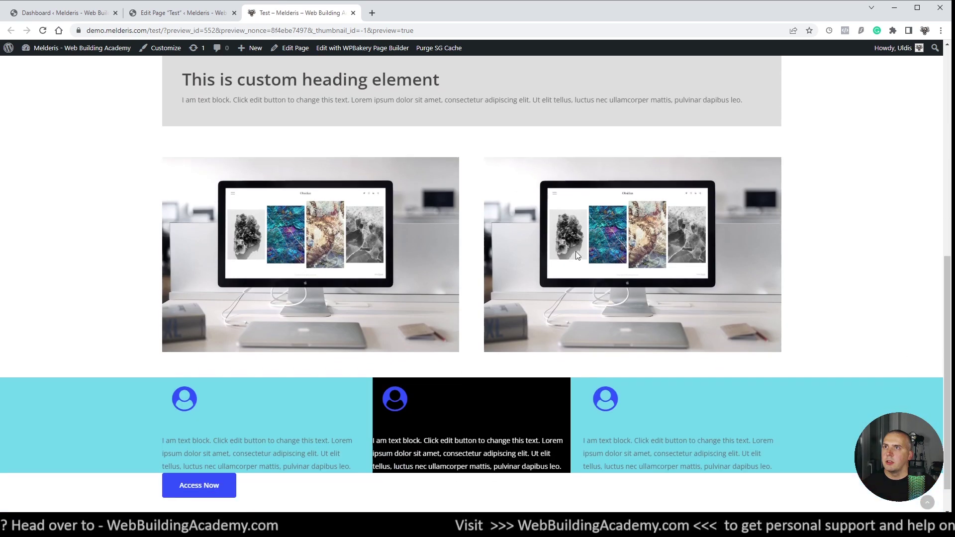
{"action": "scroll", "coordinate": [576, 255], "scroll_direction": "down", "scroll_amount": 1}
{"action": "left_click_drag", "start_coordinate": [950, 323], "coordinate": [420, 315]}
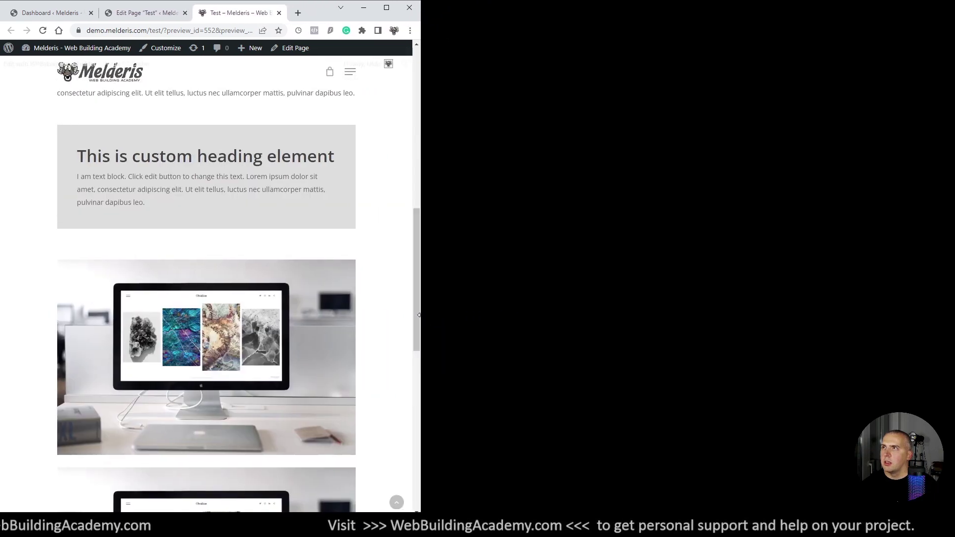
{"action": "scroll", "coordinate": [259, 283], "scroll_direction": "down", "scroll_amount": 2}
{"action": "scroll", "coordinate": [302, 329], "scroll_direction": "down", "scroll_amount": 1}
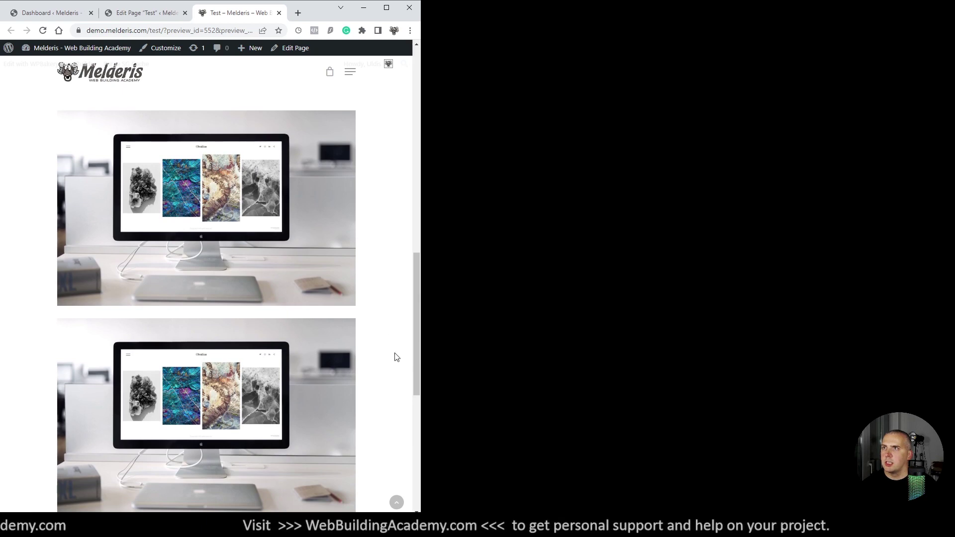
{"action": "left_click_drag", "start_coordinate": [418, 347], "coordinate": [950, 483]}
{"action": "left_click", "coordinate": [181, 13]}
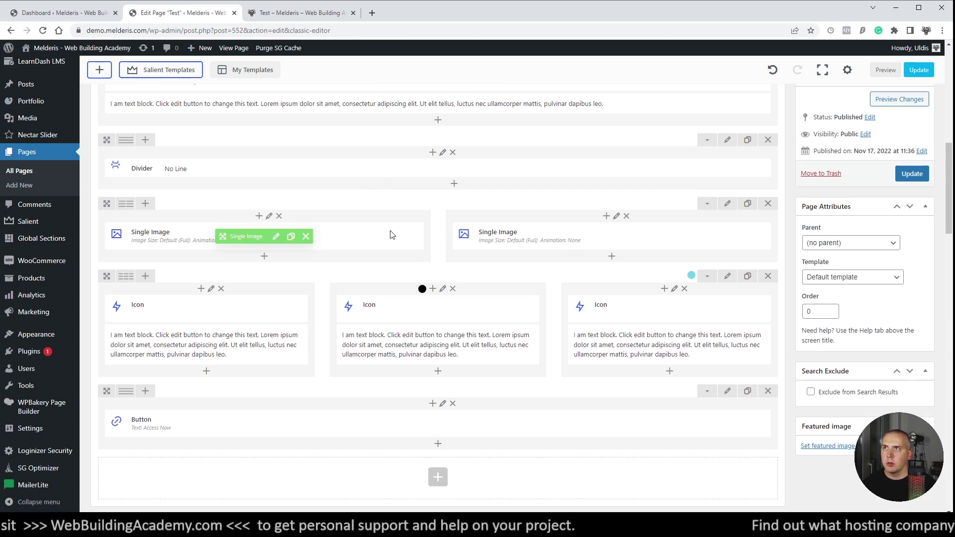
Set the second single image's tablet top margin to 20 and save the image settings.
{"action": "left_click", "coordinate": [624, 236]}
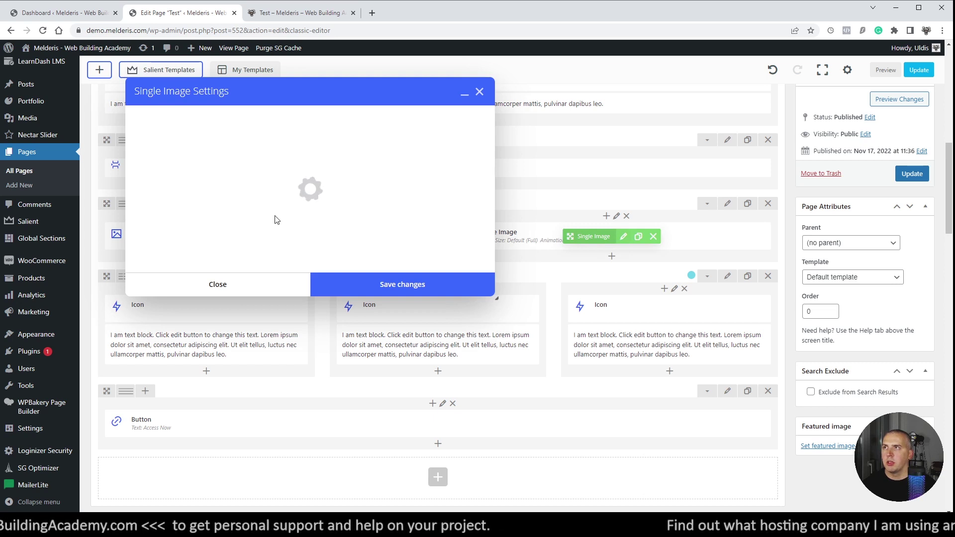
{"action": "scroll", "coordinate": [297, 209], "scroll_direction": "down", "scroll_amount": 2}
{"action": "scroll", "coordinate": [297, 202], "scroll_direction": "down", "scroll_amount": 1}
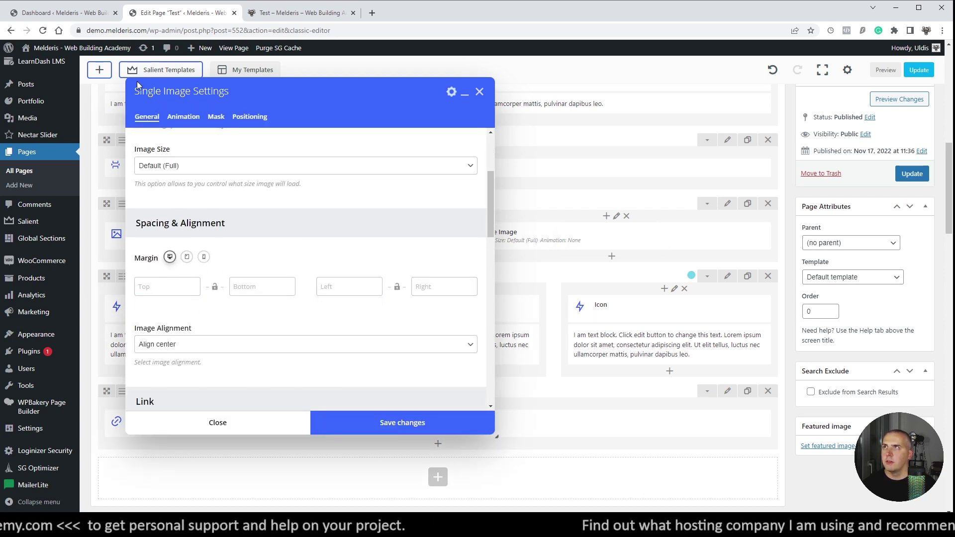
{"action": "left_click", "coordinate": [148, 286]}
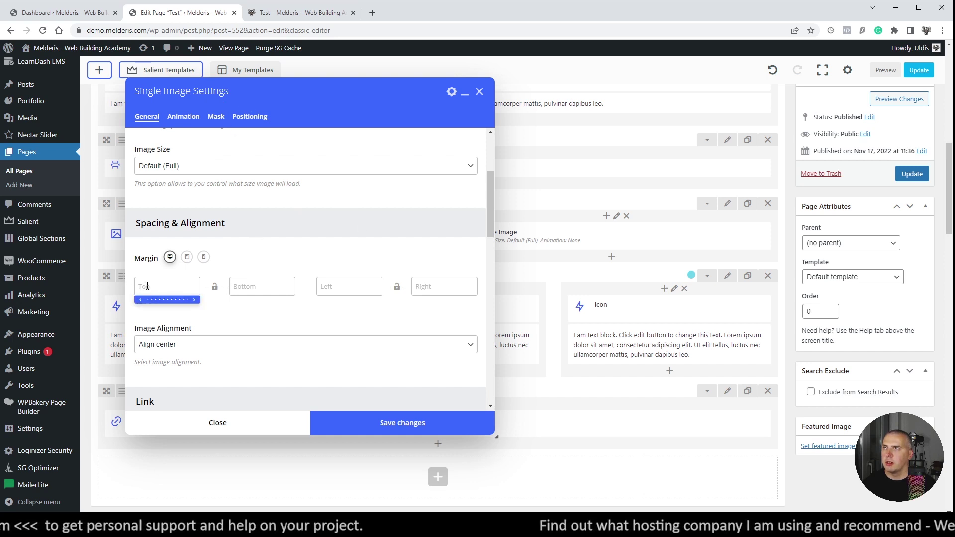
{"action": "left_click", "coordinate": [187, 258]}
{"action": "left_click", "coordinate": [165, 293]}
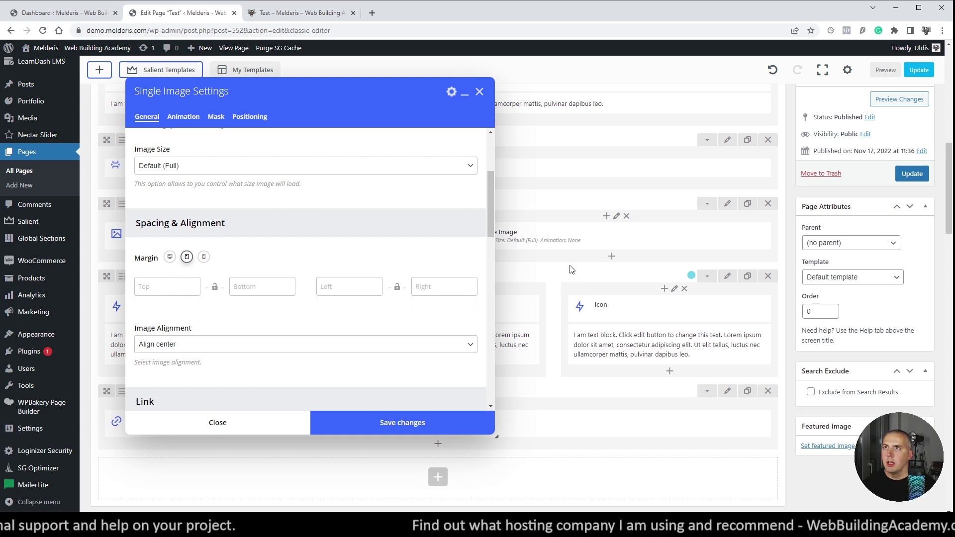
{"action": "mouse_move", "coordinate": [161, 290]}
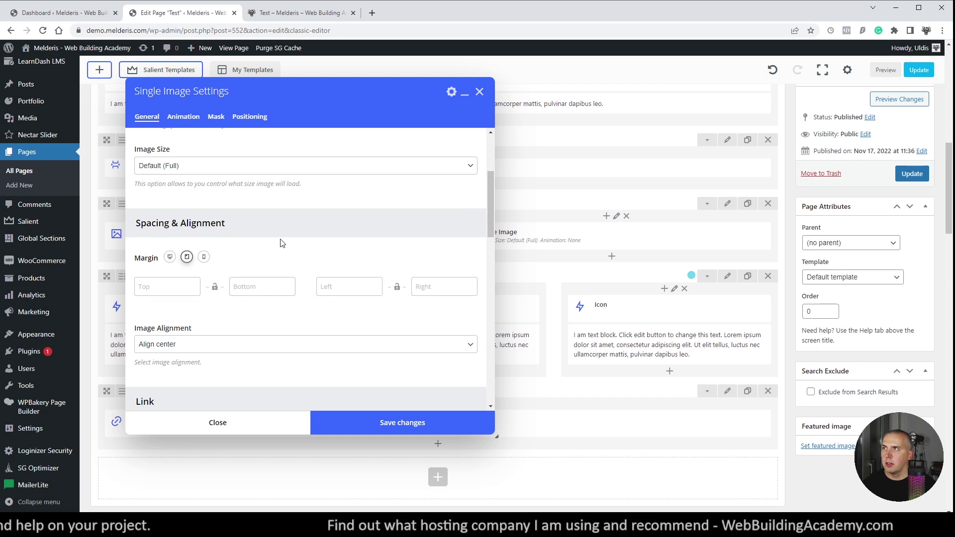
{"action": "left_click", "coordinate": [160, 288]}
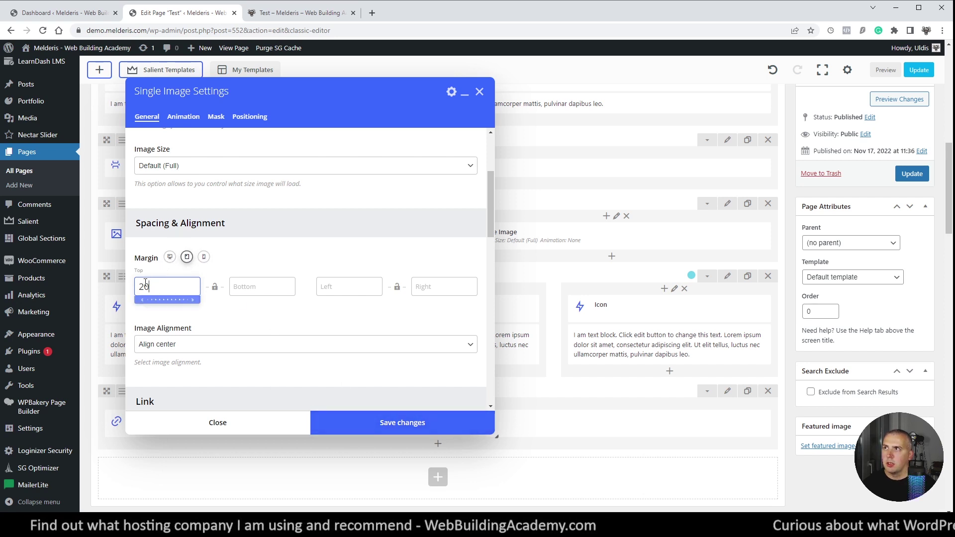
{"action": "left_click", "coordinate": [371, 428]}
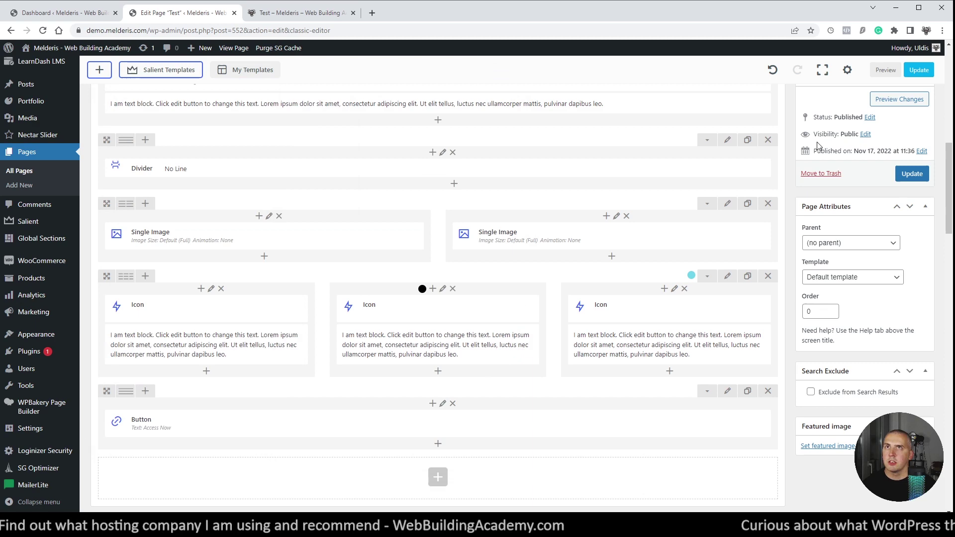
Preview the stacked images' vertical gap at a narrowed browser width, restore the window width and return to the page editor.
{"action": "left_click", "coordinate": [885, 70]}
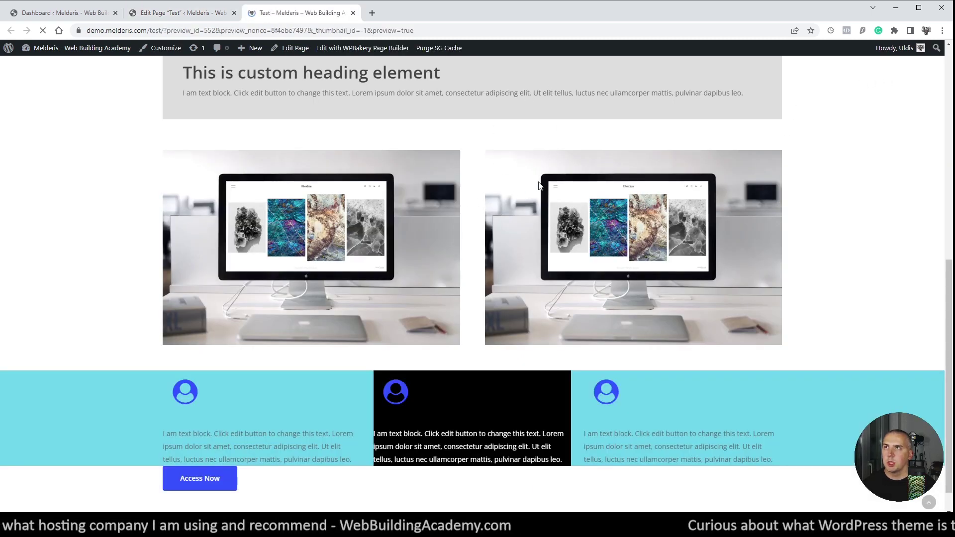
{"action": "scroll", "coordinate": [590, 162], "scroll_direction": "down", "scroll_amount": 10}
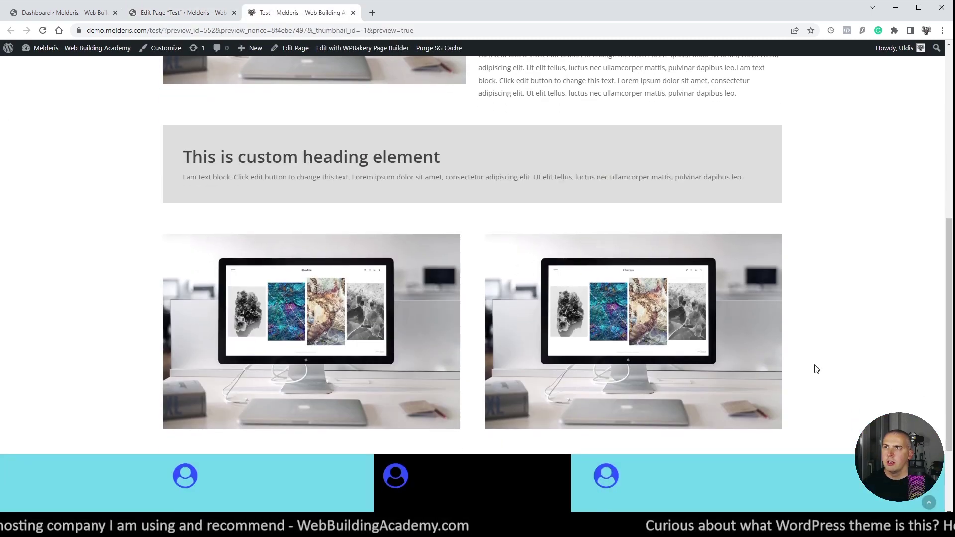
{"action": "left_click_drag", "start_coordinate": [954, 363], "coordinate": [427, 360]}
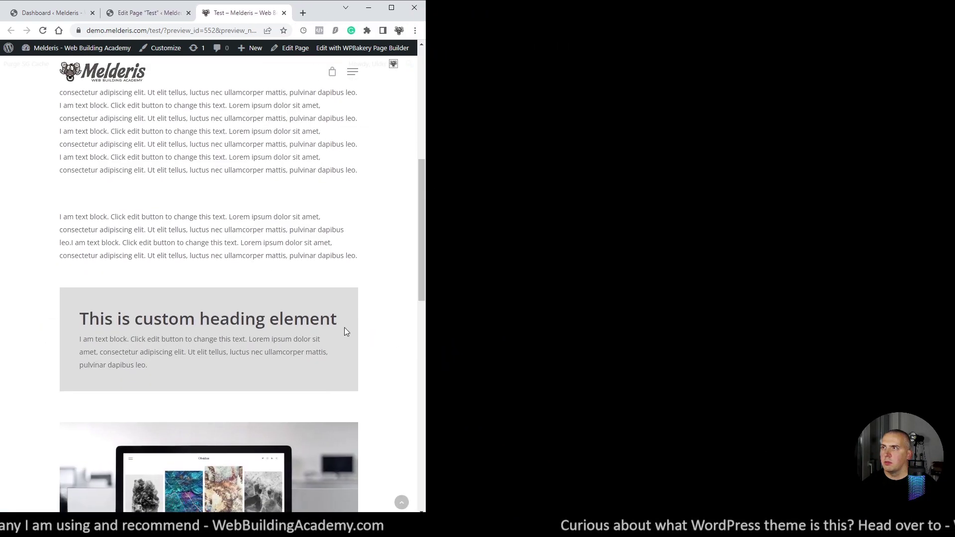
{"action": "scroll", "coordinate": [345, 328], "scroll_direction": "down", "scroll_amount": 6}
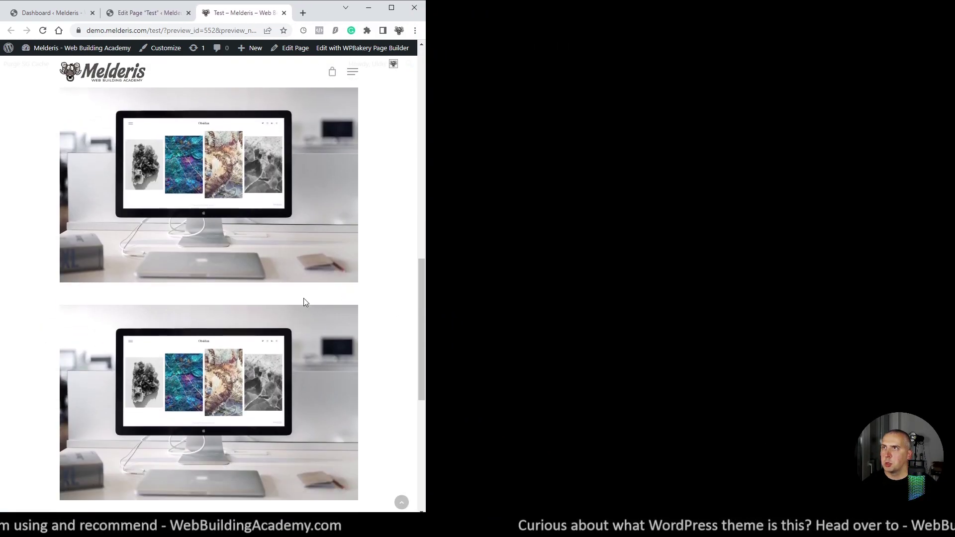
{"action": "scroll", "coordinate": [306, 302], "scroll_direction": "down", "scroll_amount": 2}
{"action": "scroll", "coordinate": [304, 305], "scroll_direction": "up", "scroll_amount": 4}
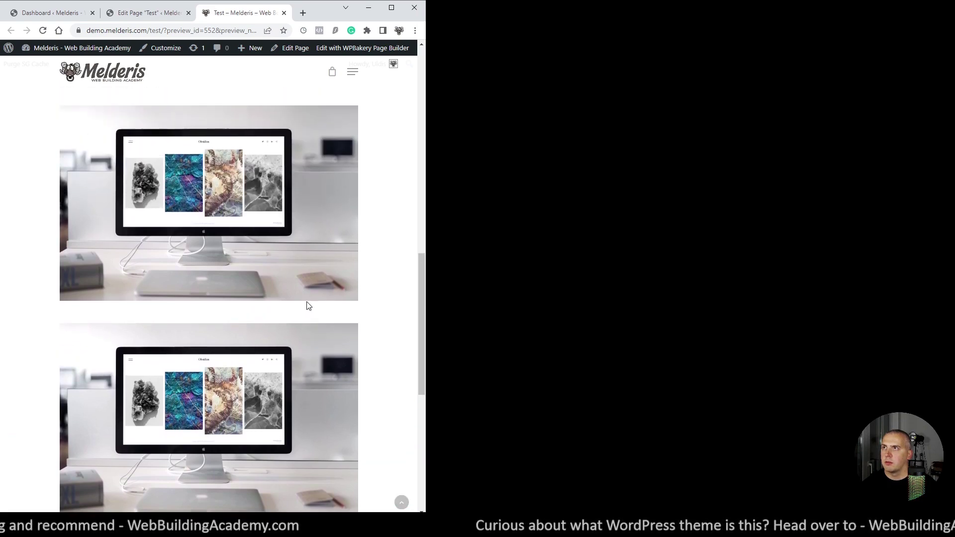
{"action": "left_click_drag", "start_coordinate": [427, 359], "coordinate": [950, 478]}
{"action": "left_click", "coordinate": [195, 11]}
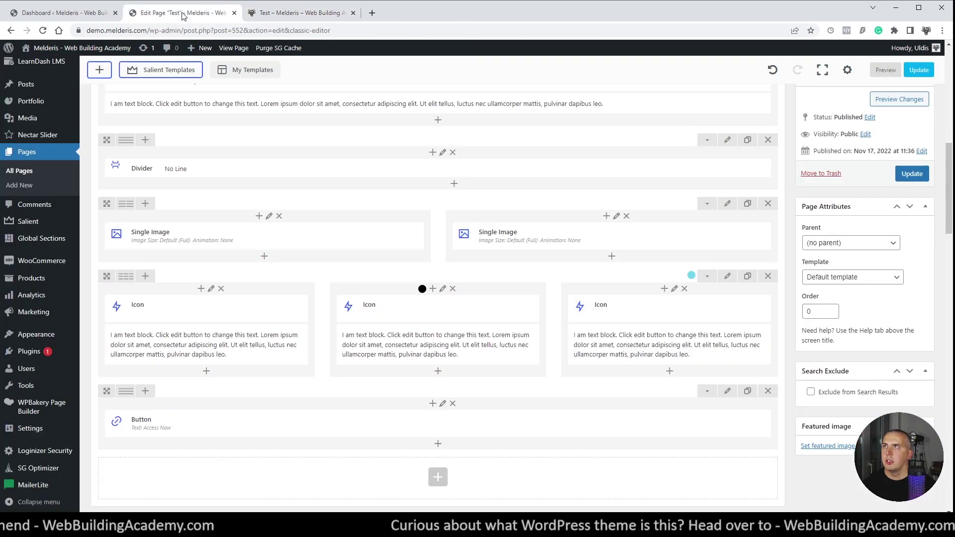
Examine the three icon columns in the preview to see how their content is spaced, and return to the page editor.
{"action": "scroll", "coordinate": [443, 271], "scroll_direction": "down", "scroll_amount": 2}
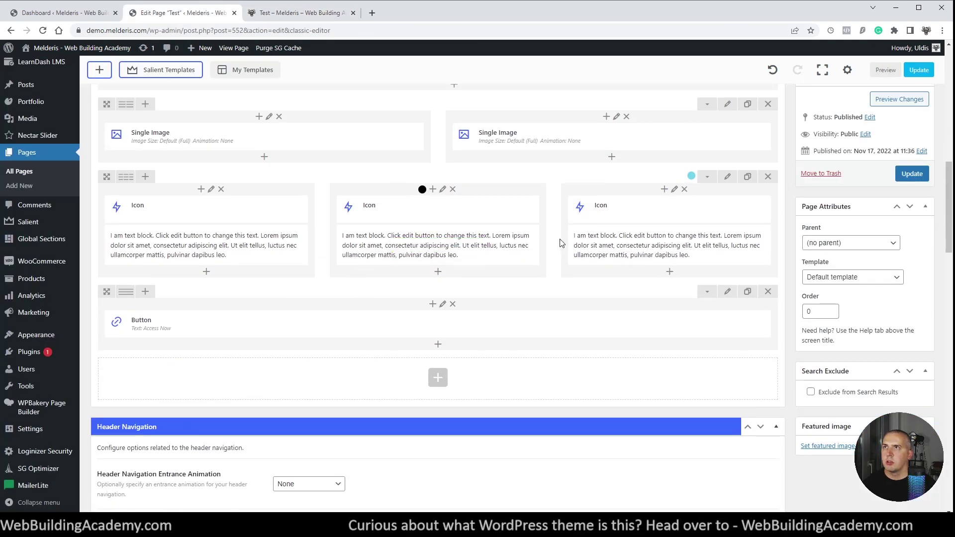
{"action": "scroll", "coordinate": [562, 244], "scroll_direction": "up", "scroll_amount": 1}
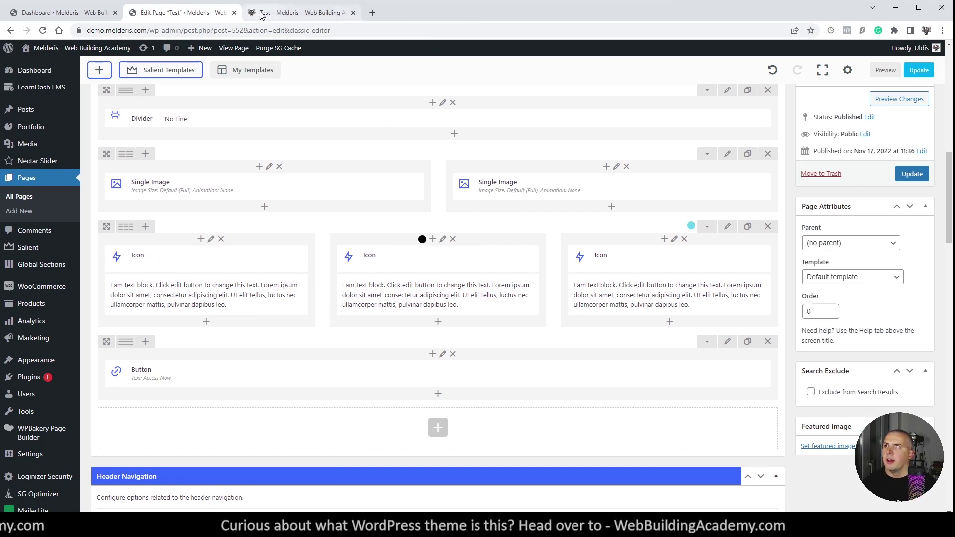
{"action": "left_click", "coordinate": [299, 12]}
{"action": "scroll", "coordinate": [729, 261], "scroll_direction": "down", "scroll_amount": 1}
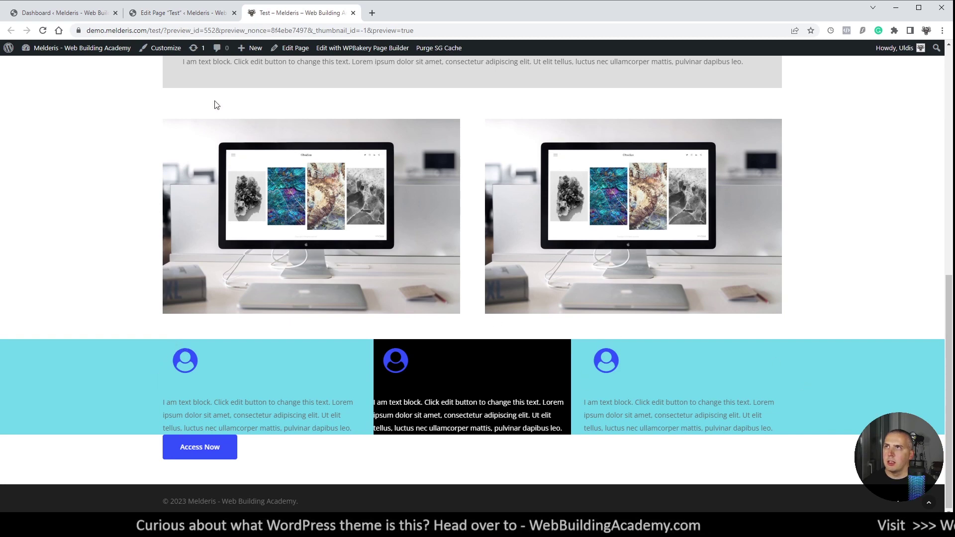
{"action": "left_click", "coordinate": [174, 13]}
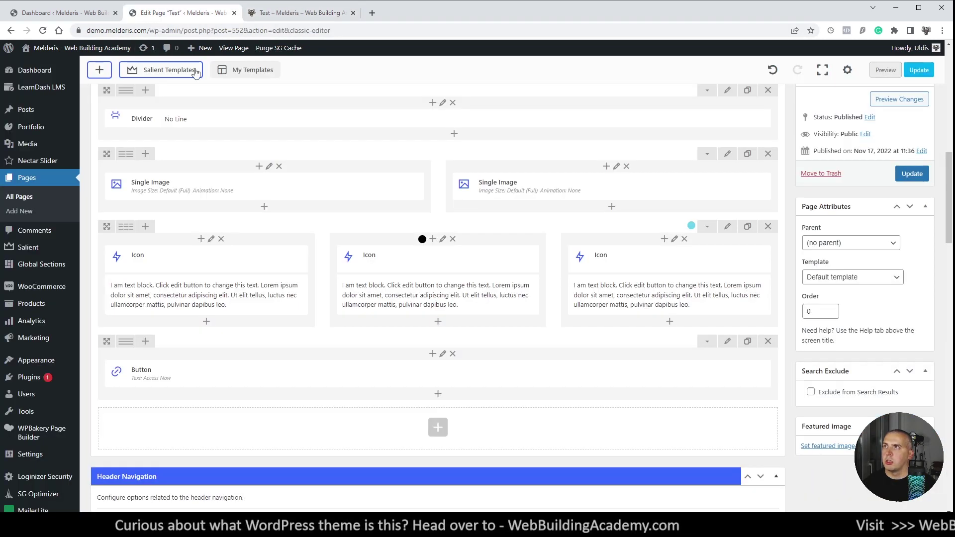
Set the first icon column's desktop padding to 5% on all sides and save the column settings.
{"action": "left_click", "coordinate": [212, 240]}
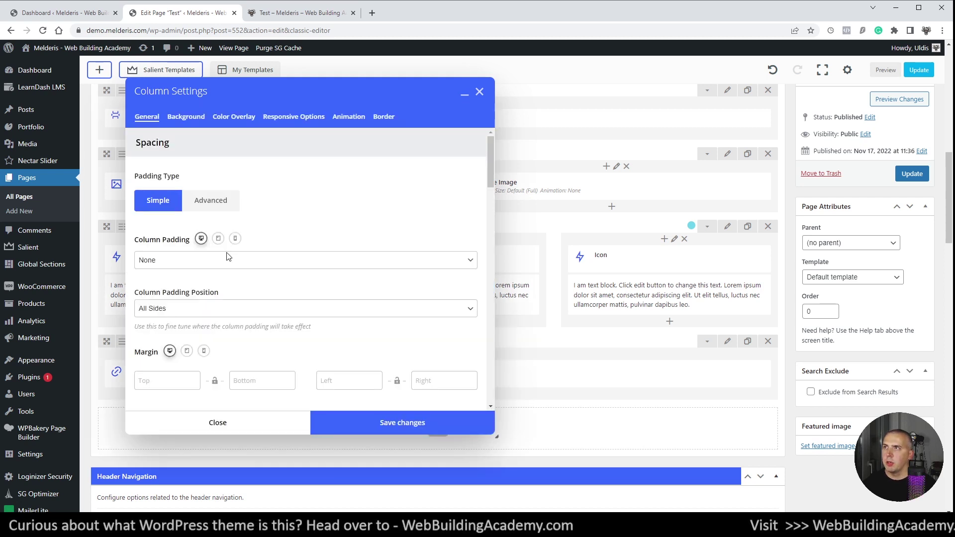
{"action": "scroll", "coordinate": [198, 373], "scroll_direction": "down", "scroll_amount": 2}
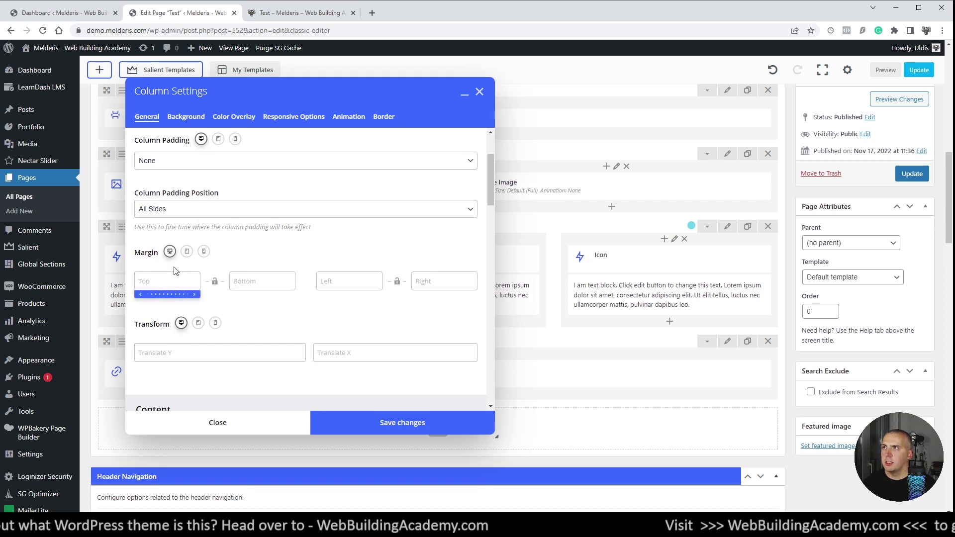
{"action": "scroll", "coordinate": [171, 229], "scroll_direction": "up", "scroll_amount": 2}
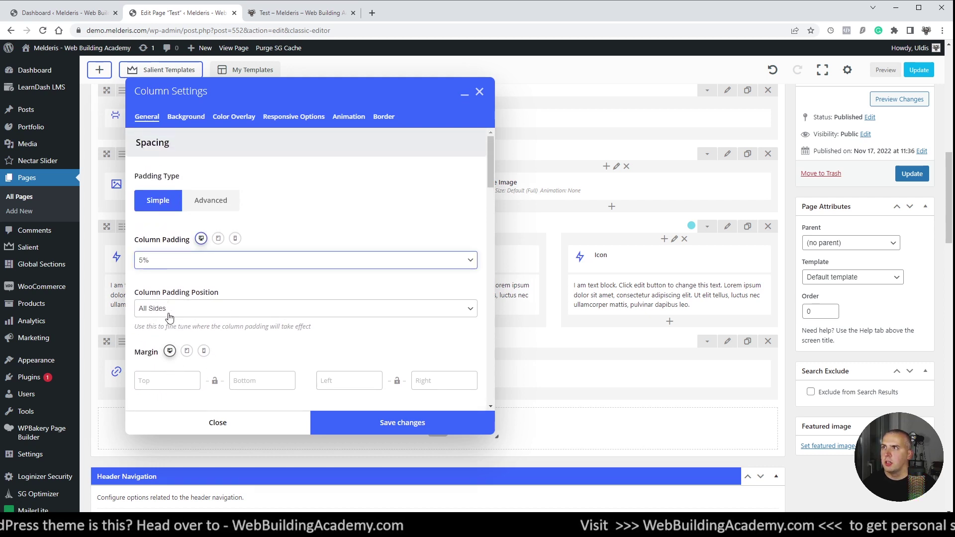
{"action": "left_click", "coordinate": [398, 424]}
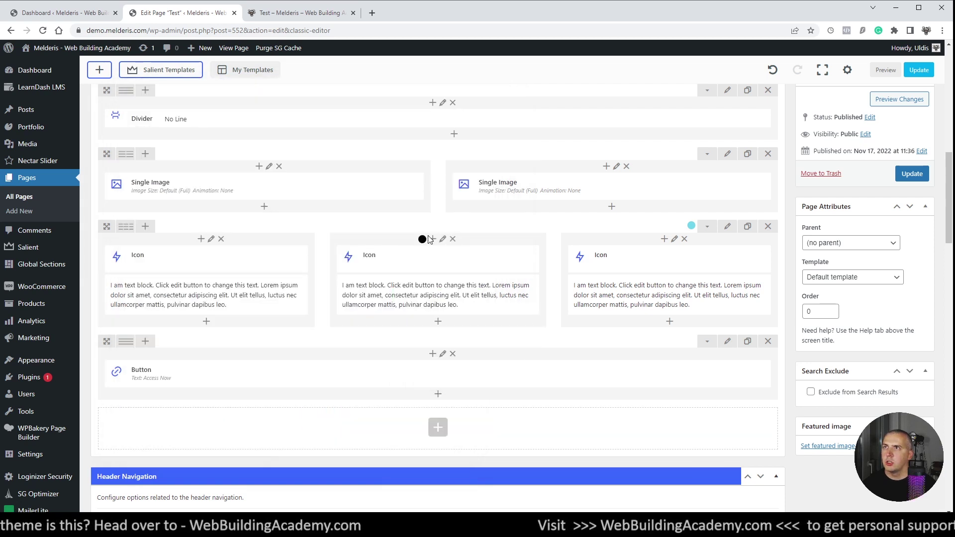
Give the middle icon column the same padding as the first, enable centered content and save the column settings.
{"action": "left_click", "coordinate": [444, 240]}
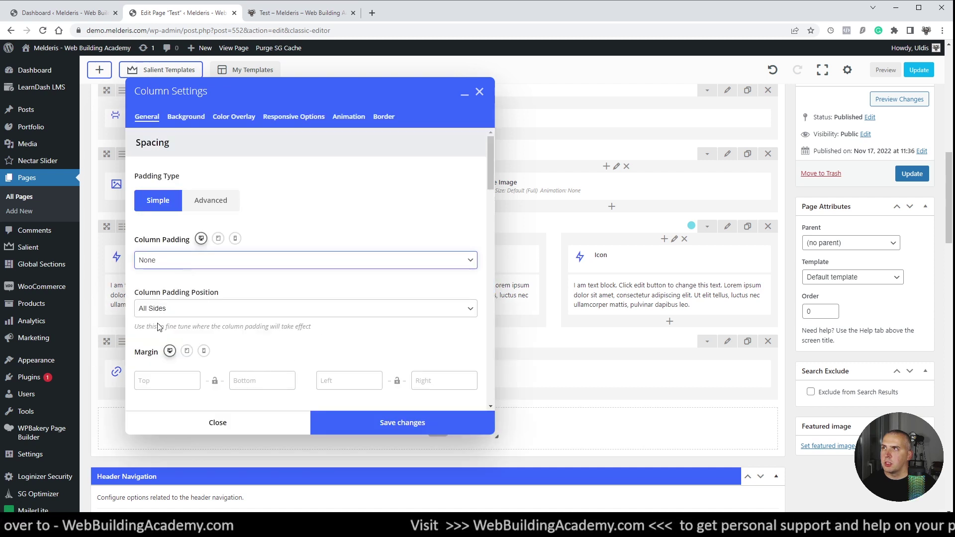
{"action": "scroll", "coordinate": [160, 322], "scroll_direction": "down", "scroll_amount": 5}
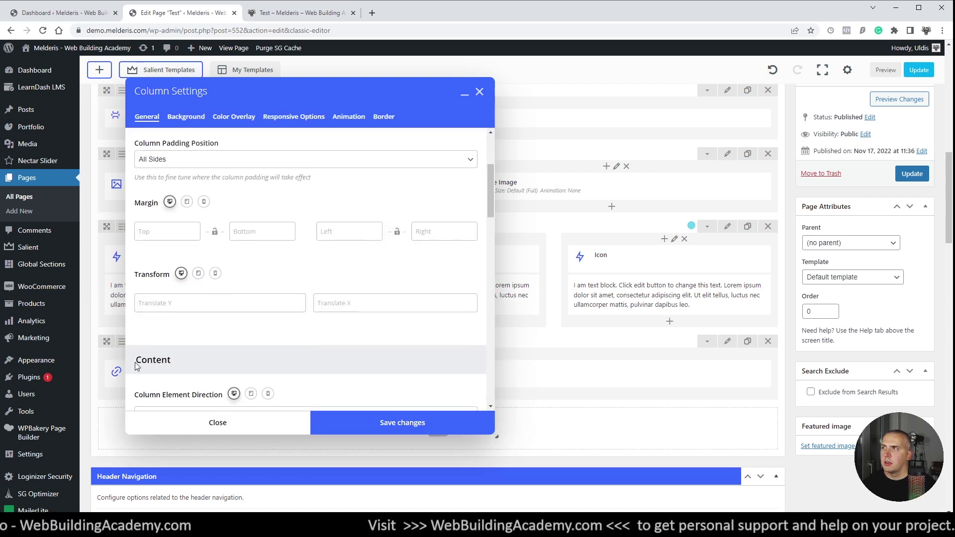
{"action": "scroll", "coordinate": [149, 353], "scroll_direction": "down", "scroll_amount": 1}
{"action": "left_click", "coordinate": [147, 380]}
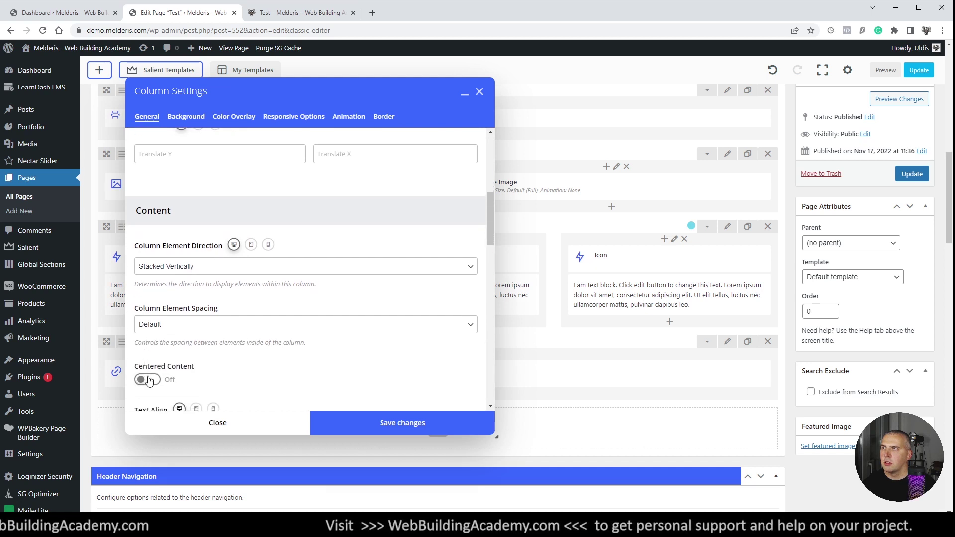
{"action": "left_click", "coordinate": [359, 414]}
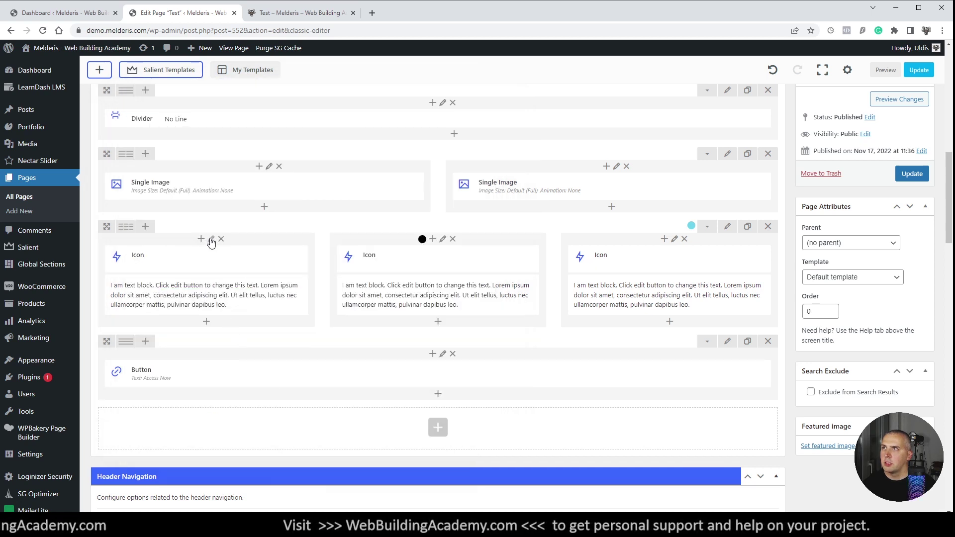
Enable centered content for the first icon column and save the column settings.
{"action": "left_click", "coordinate": [210, 239]}
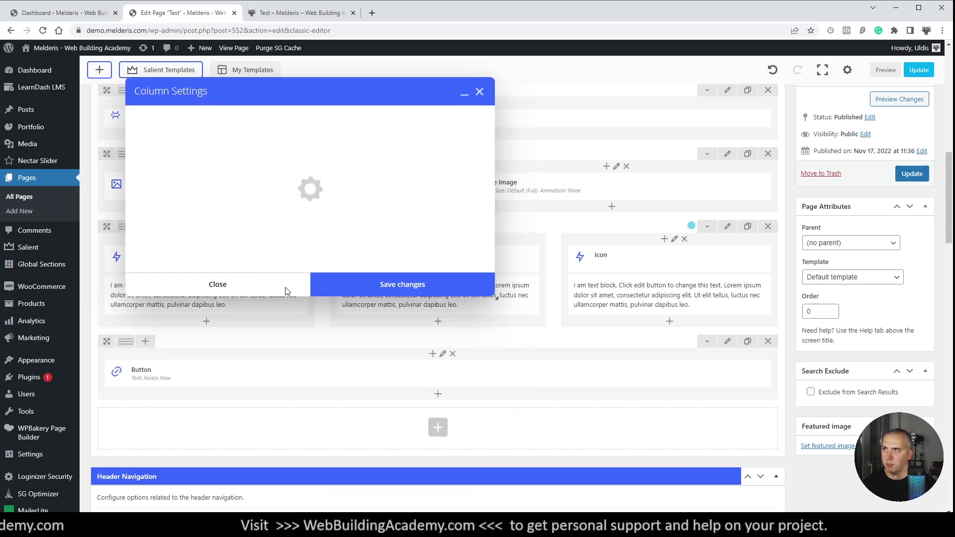
{"action": "scroll", "coordinate": [211, 348], "scroll_direction": "down", "scroll_amount": 8}
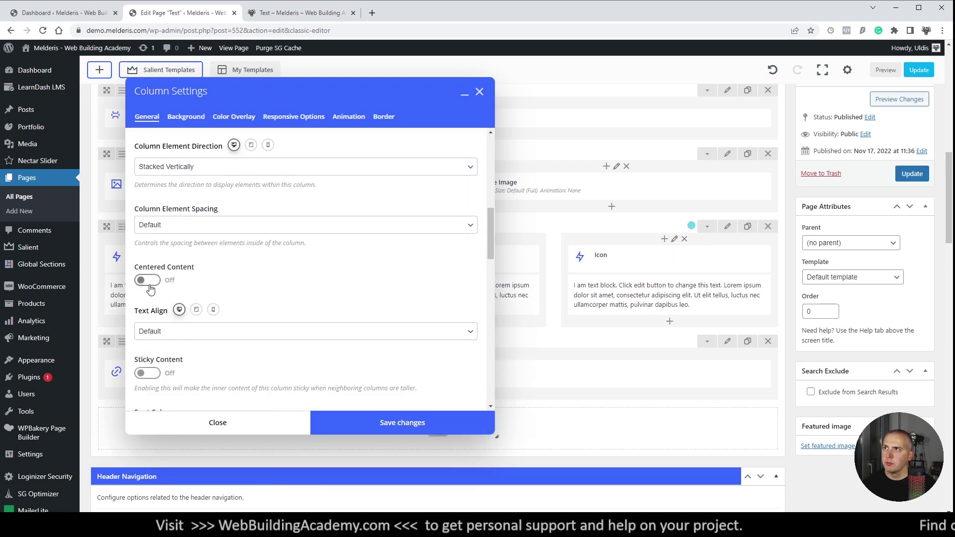
{"action": "left_click", "coordinate": [148, 282]}
{"action": "left_click", "coordinate": [318, 423]}
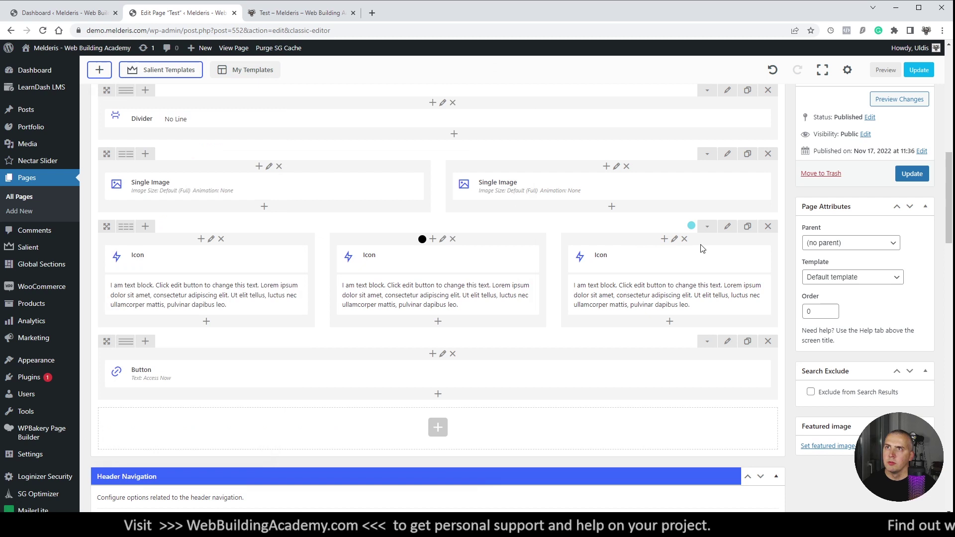
Give the third icon column the same padding as the other two, enable centered content and save the column settings.
{"action": "left_click", "coordinate": [675, 241]}
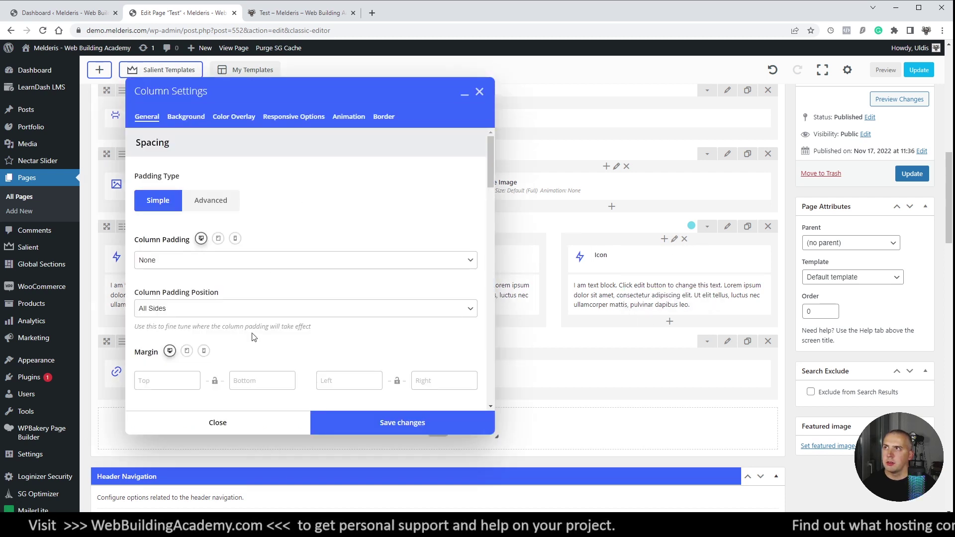
{"action": "scroll", "coordinate": [253, 336], "scroll_direction": "down", "scroll_amount": 2}
{"action": "scroll", "coordinate": [256, 328], "scroll_direction": "up", "scroll_amount": 2}
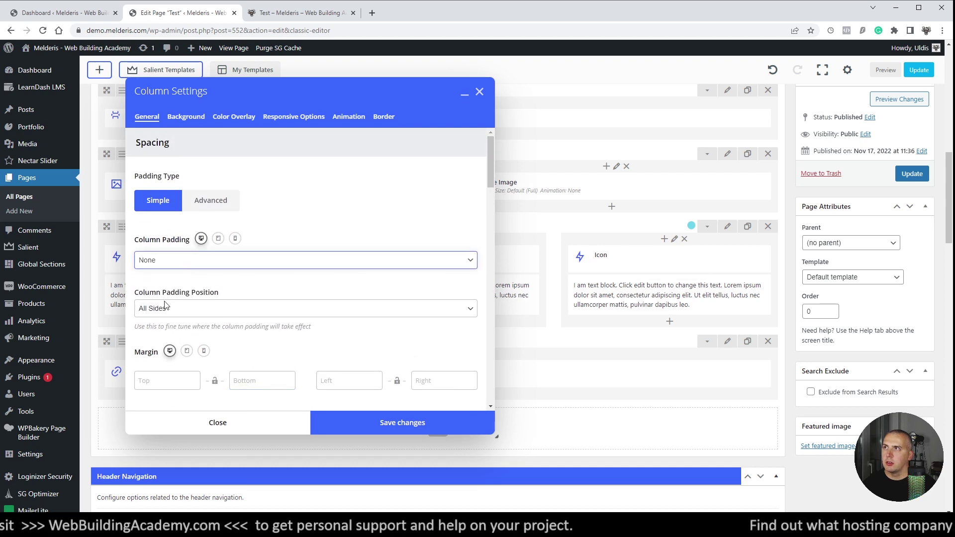
{"action": "scroll", "coordinate": [203, 333], "scroll_direction": "down", "scroll_amount": 5}
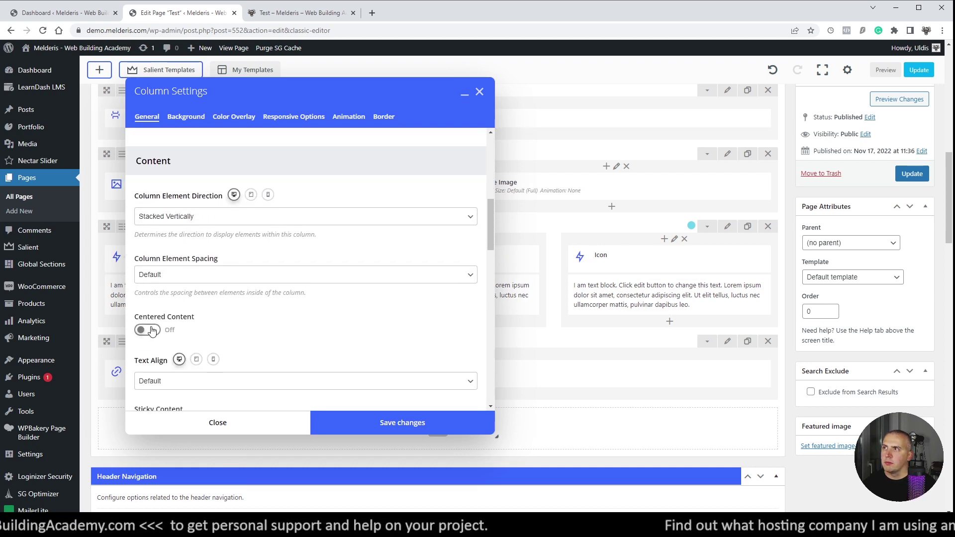
{"action": "left_click", "coordinate": [147, 330]}
{"action": "left_click", "coordinate": [364, 429]}
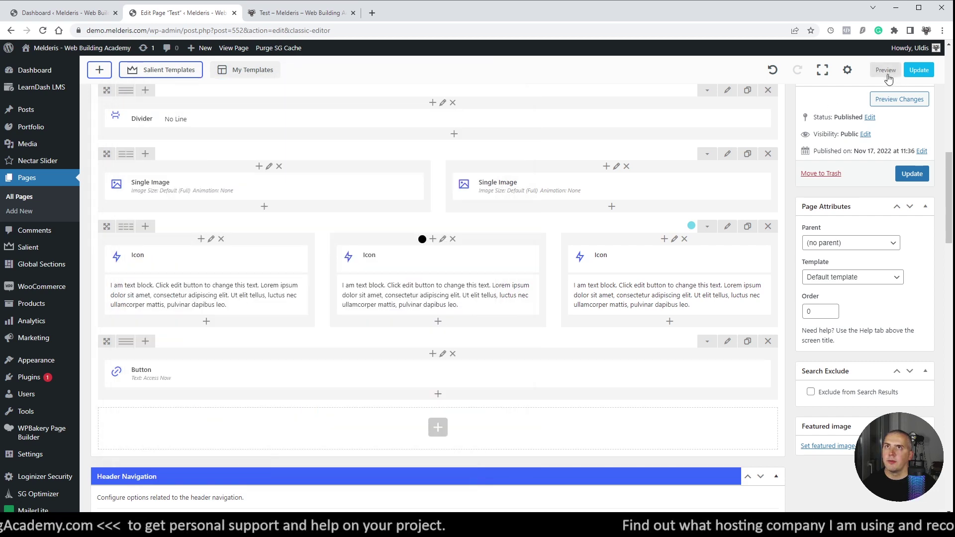
Preview the page to check the padding and centering of the three icon columns, and return to the page editor.
{"action": "left_click", "coordinate": [886, 73]}
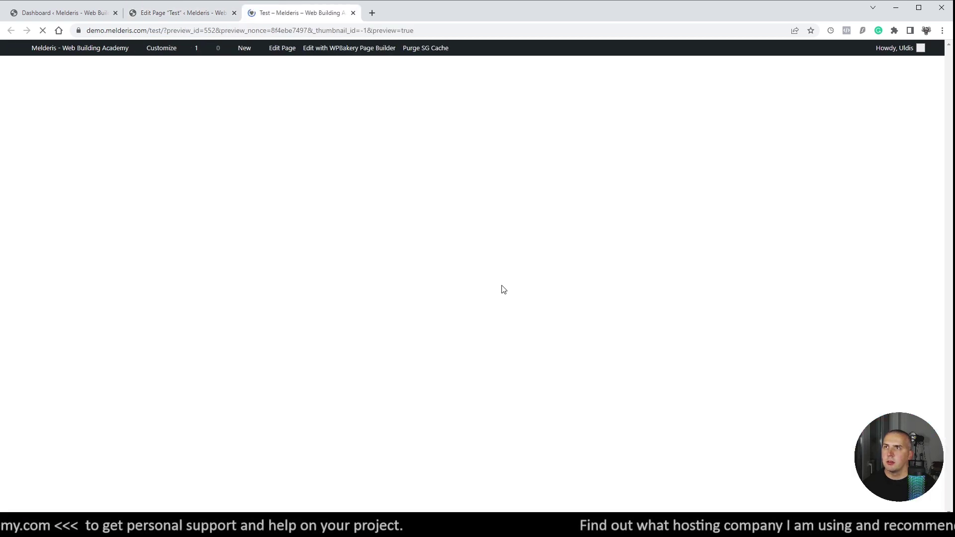
{"action": "scroll", "coordinate": [508, 292], "scroll_direction": "down", "scroll_amount": 2}
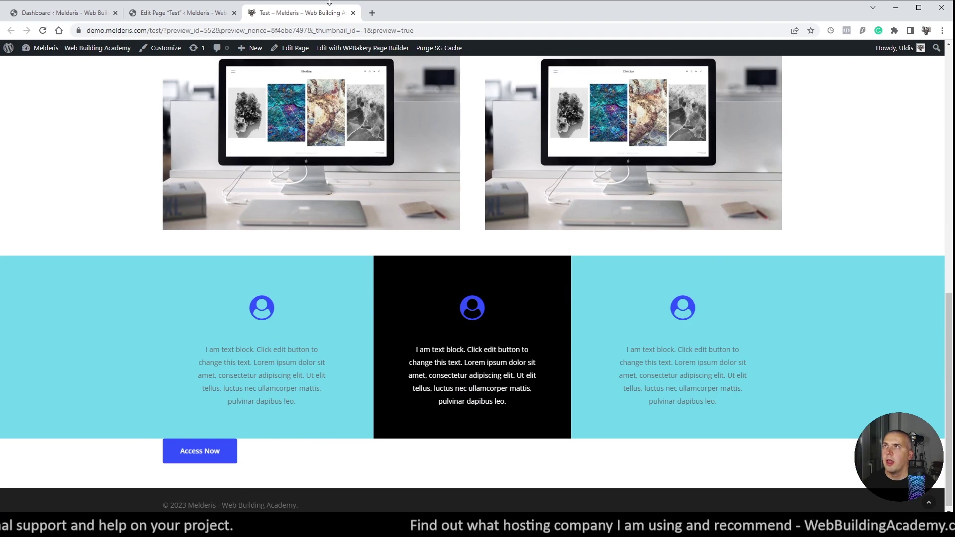
{"action": "left_click", "coordinate": [201, 21]}
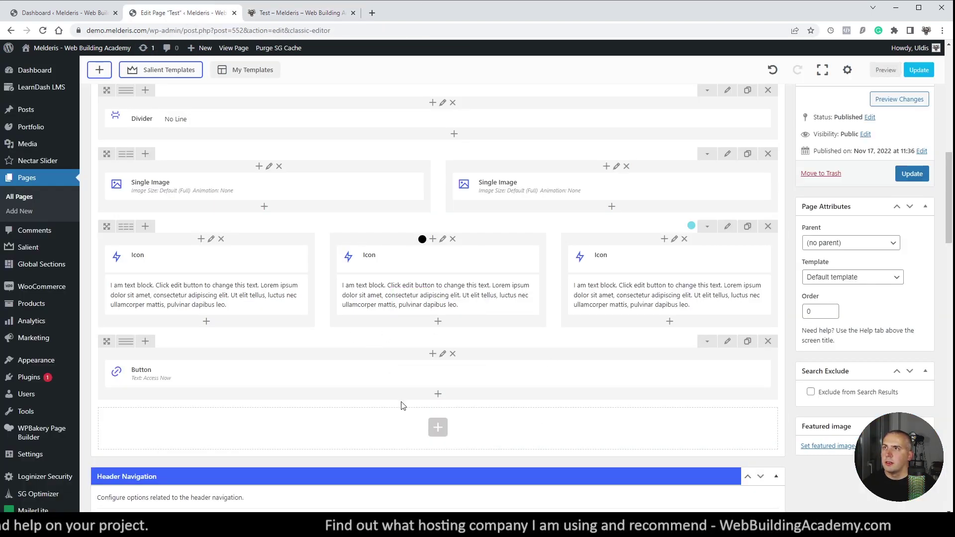
Enable centered content for the button's column, set its margins to 10% top and 20 bottom, and save the column settings.
{"action": "left_click", "coordinate": [443, 355]}
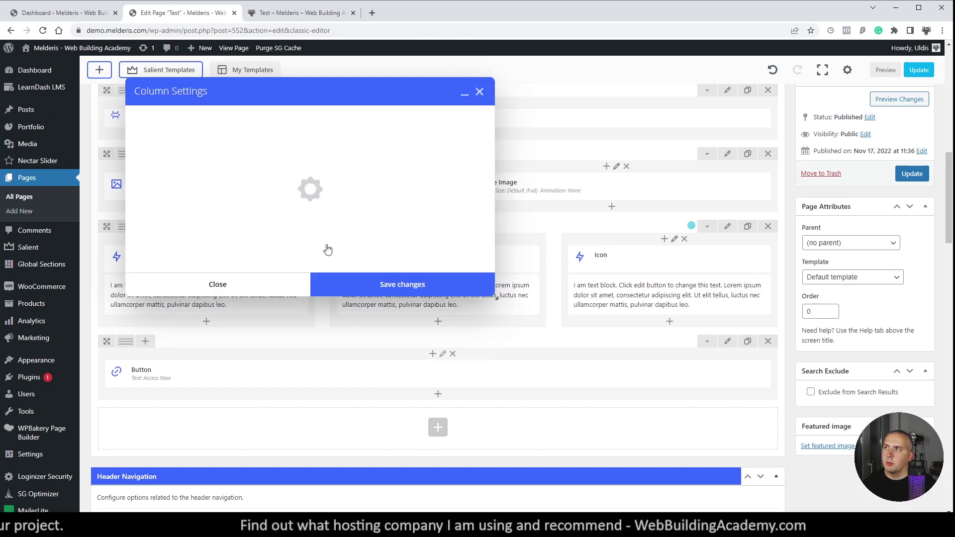
{"action": "scroll", "coordinate": [196, 352], "scroll_direction": "down", "scroll_amount": 1}
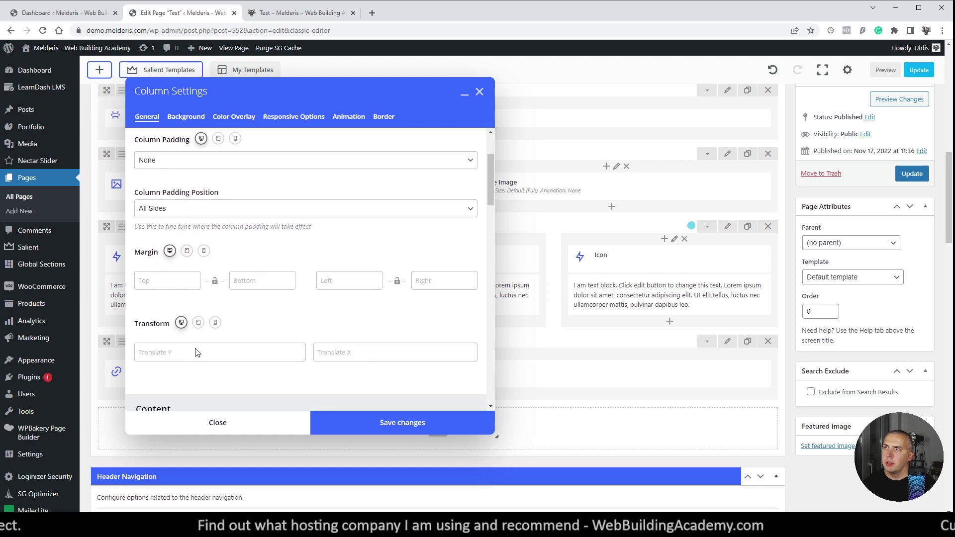
{"action": "scroll", "coordinate": [196, 352], "scroll_direction": "down", "scroll_amount": 3}
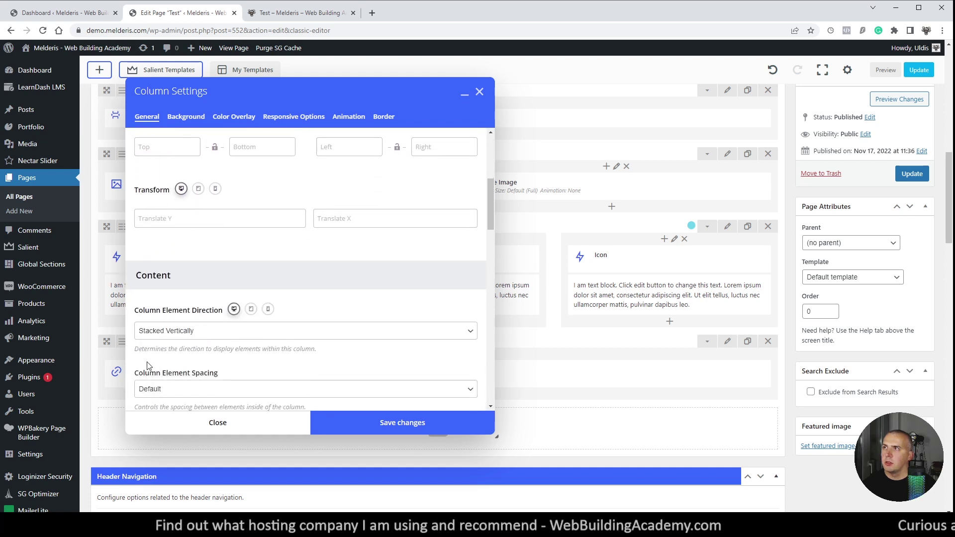
{"action": "scroll", "coordinate": [147, 365], "scroll_direction": "down", "scroll_amount": 1}
{"action": "scroll", "coordinate": [268, 363], "scroll_direction": "up", "scroll_amount": 3}
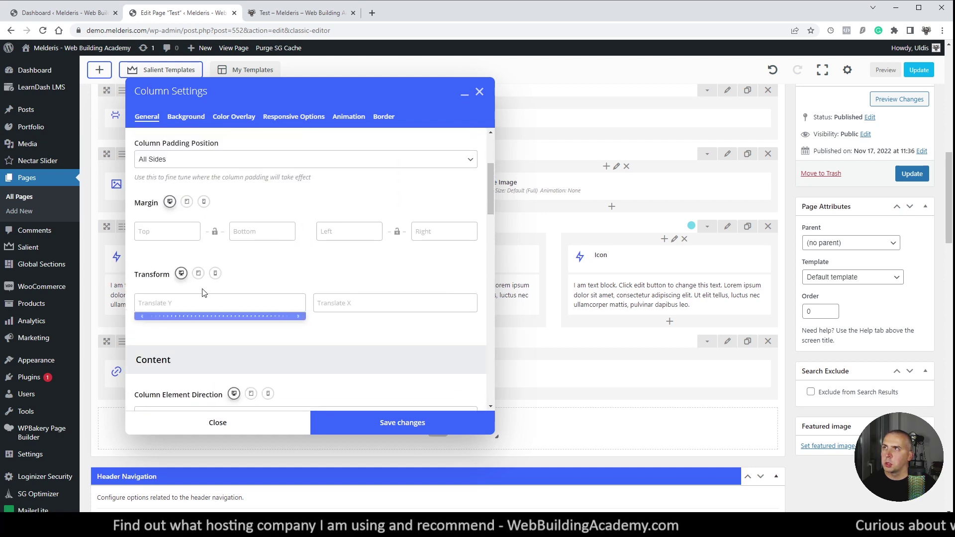
{"action": "scroll", "coordinate": [202, 296], "scroll_direction": "up", "scroll_amount": 3}
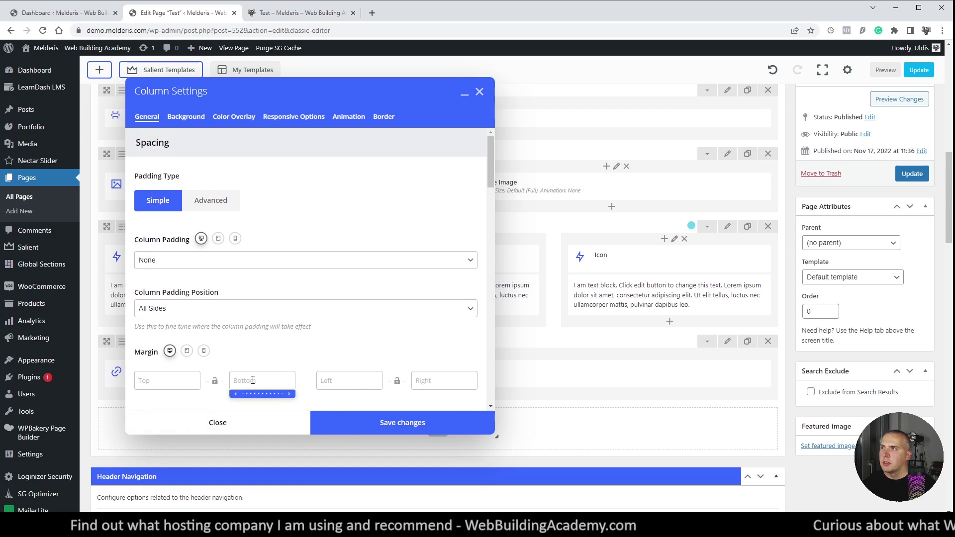
{"action": "left_click", "coordinate": [253, 381]}
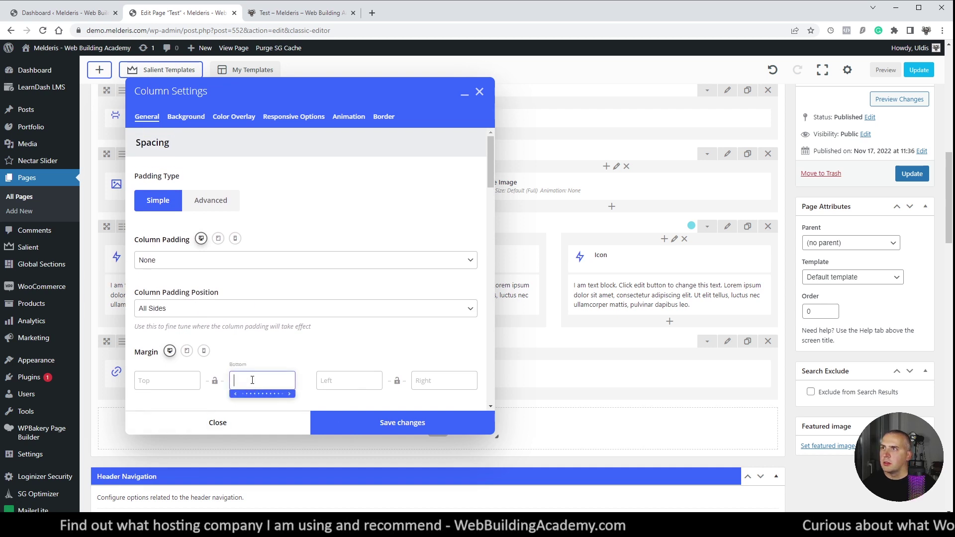
{"action": "left_click", "coordinate": [173, 377]}
{"action": "type", "text": "10"}
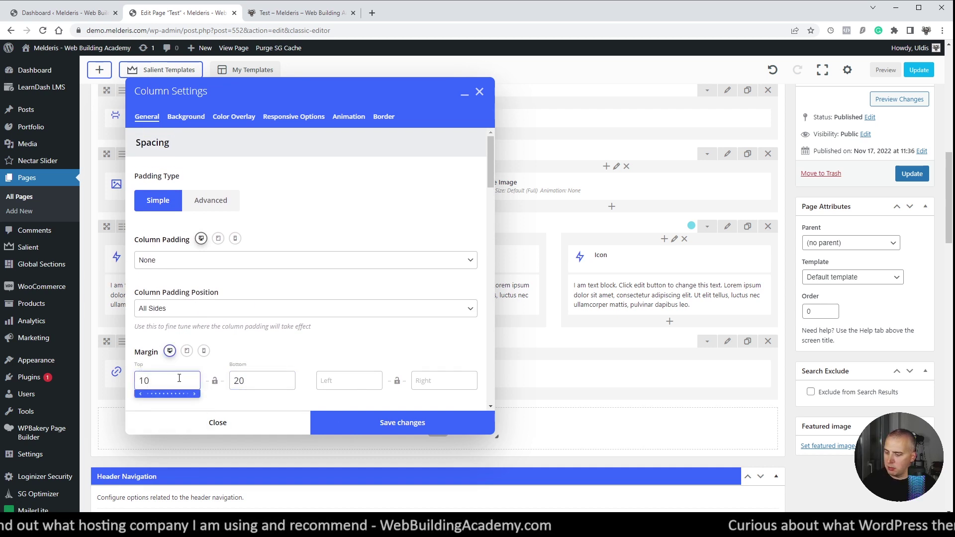
{"action": "type", "text": "%"}
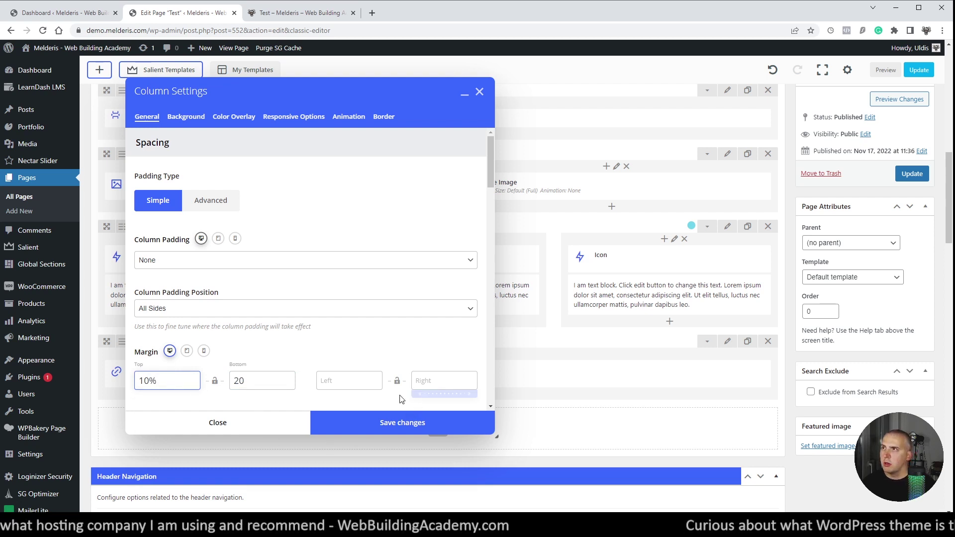
{"action": "left_click", "coordinate": [392, 424]}
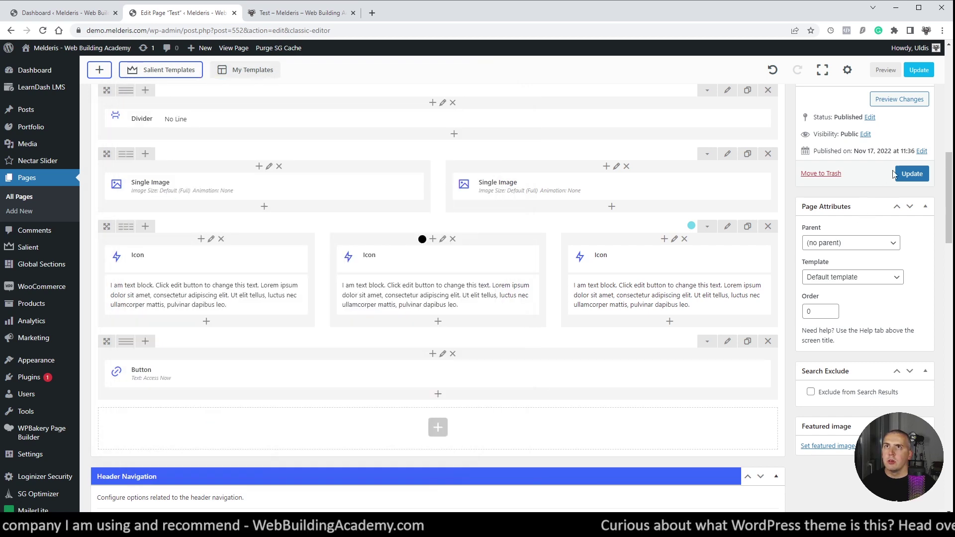
Preview the page at desktop and mobile widths to check the spacing around the button, and return to the page editor.
{"action": "left_click", "coordinate": [888, 71]}
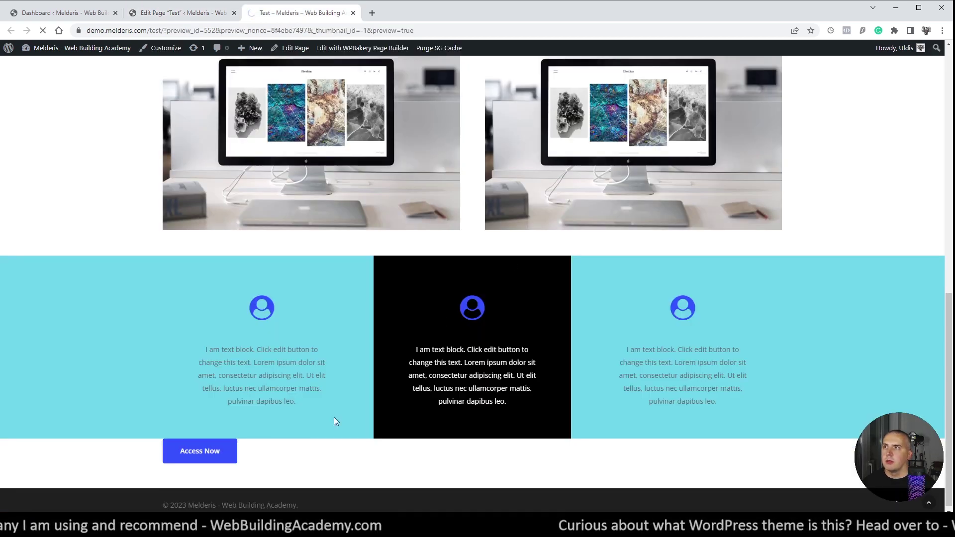
{"action": "scroll", "coordinate": [496, 328], "scroll_direction": "down", "scroll_amount": 10}
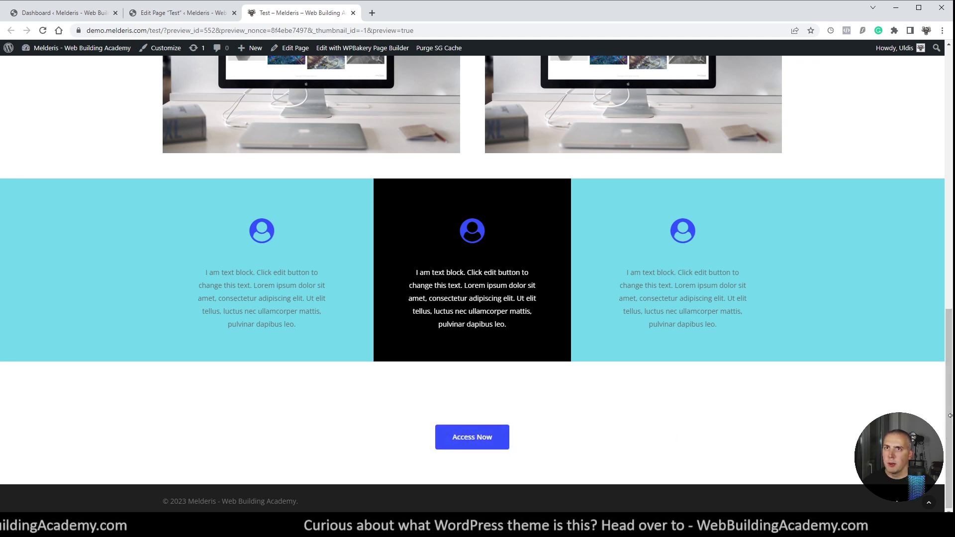
{"action": "left_click_drag", "start_coordinate": [950, 415], "coordinate": [89, 454]}
{"action": "scroll", "coordinate": [286, 381], "scroll_direction": "down", "scroll_amount": 10}
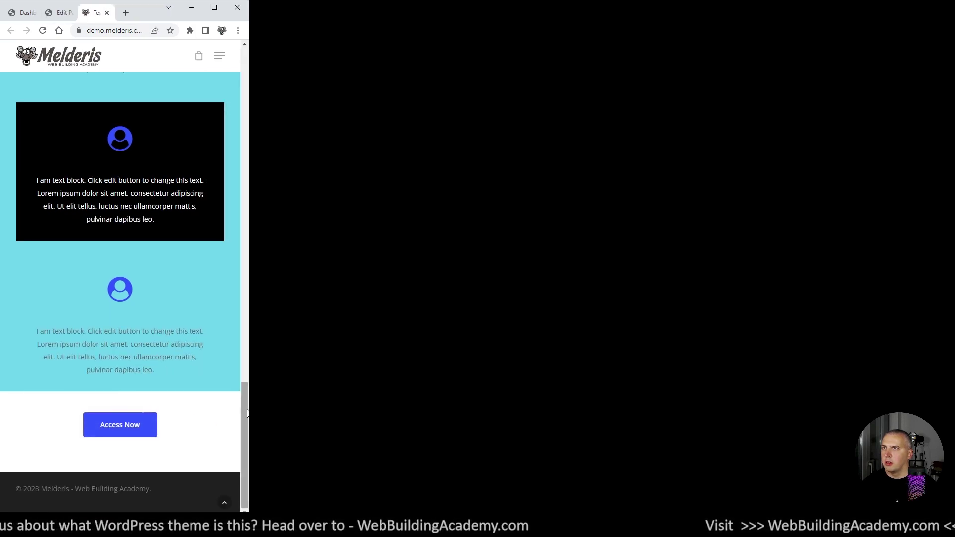
{"action": "left_click_drag", "start_coordinate": [246, 409], "coordinate": [152, 405]}
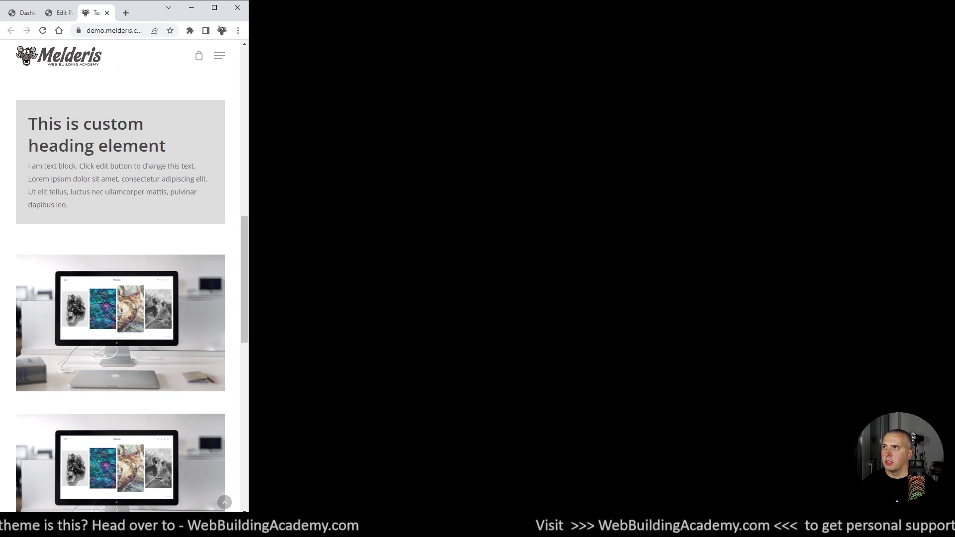
{"action": "left_click_drag", "start_coordinate": [246, 399], "coordinate": [952, 408]}
{"action": "scroll", "coordinate": [497, 435], "scroll_direction": "down", "scroll_amount": 2}
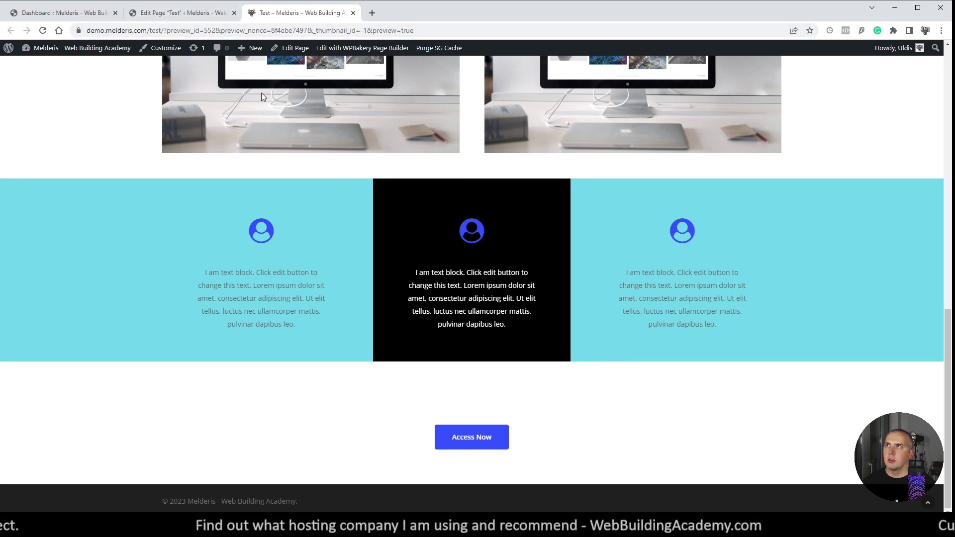
{"action": "left_click", "coordinate": [177, 13]}
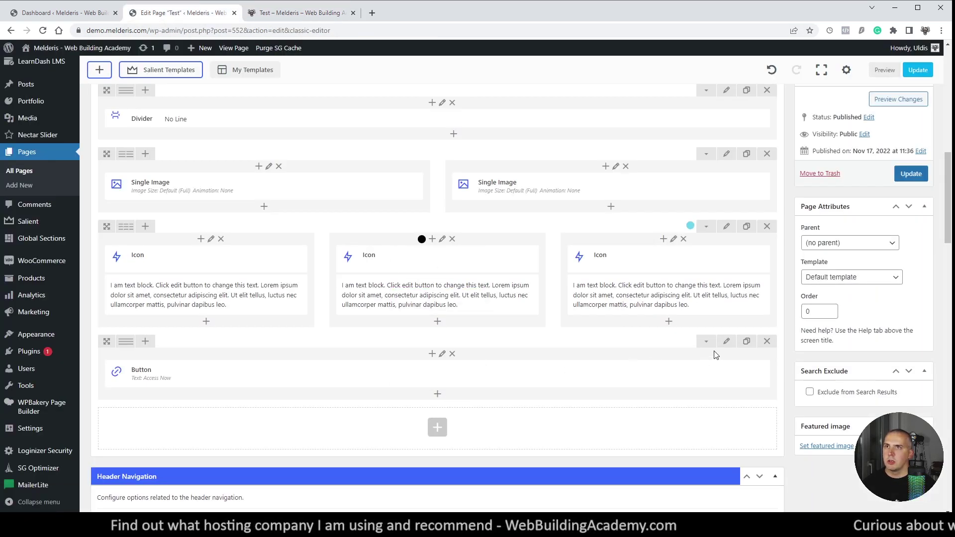
{"action": "left_click", "coordinate": [727, 342]}
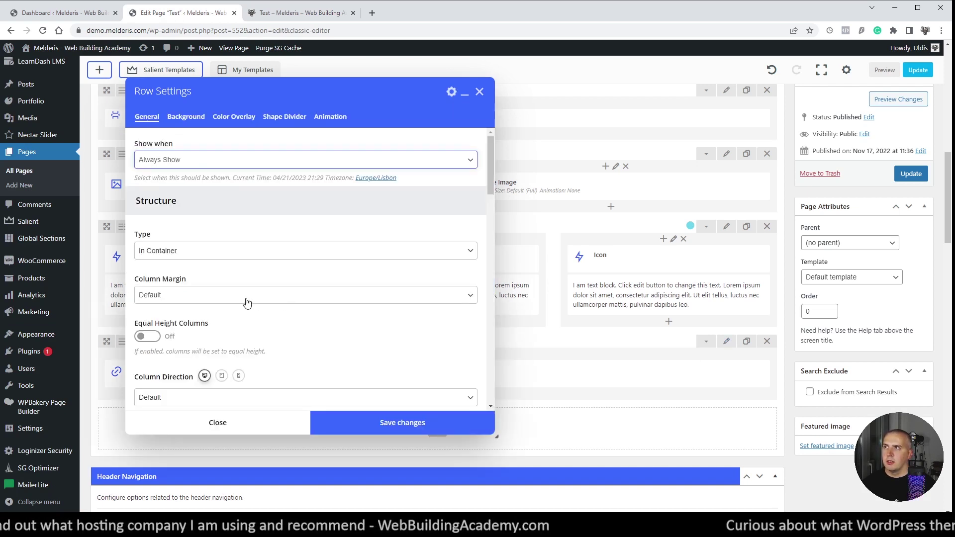
{"action": "scroll", "coordinate": [217, 305], "scroll_direction": "down", "scroll_amount": 3}
{"action": "scroll", "coordinate": [217, 306], "scroll_direction": "down", "scroll_amount": 5}
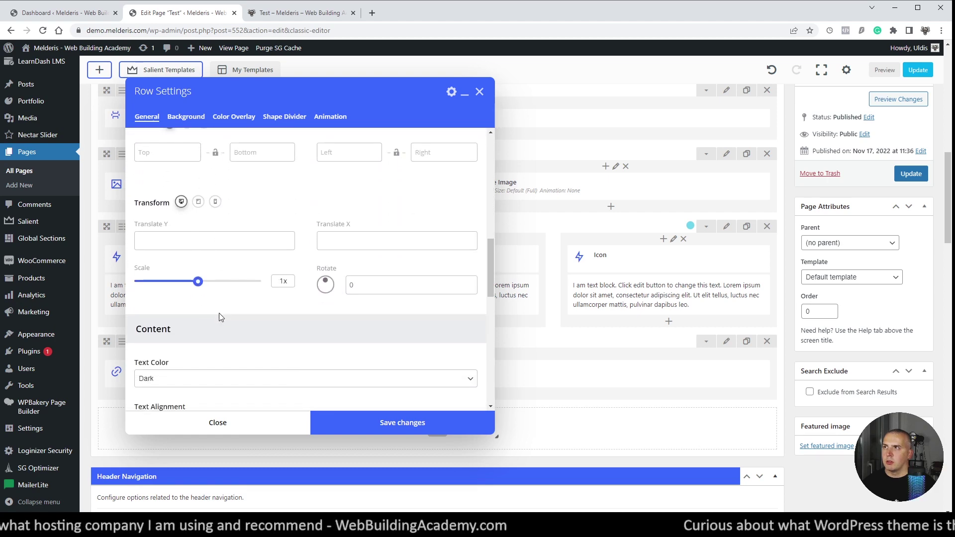
{"action": "scroll", "coordinate": [221, 318], "scroll_direction": "down", "scroll_amount": 8}
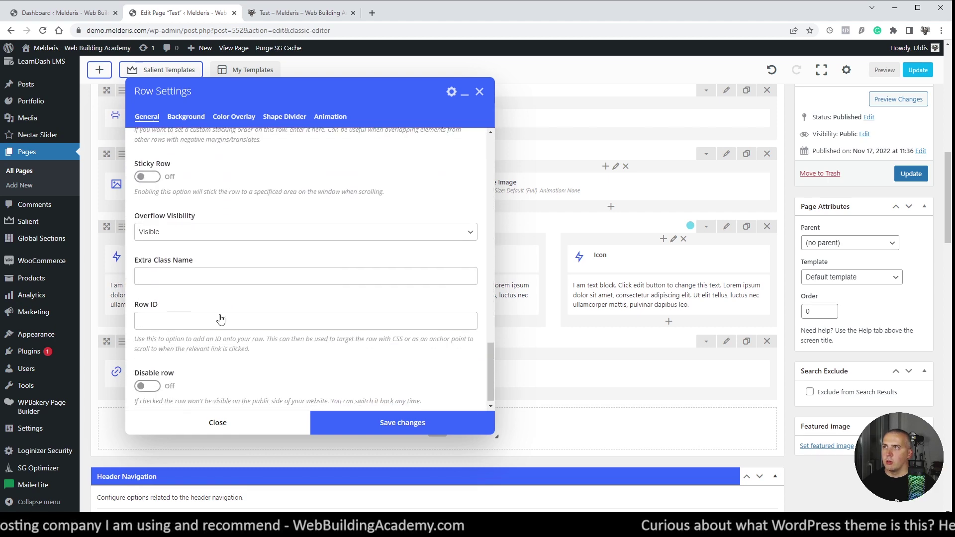
{"action": "scroll", "coordinate": [221, 314], "scroll_direction": "up", "scroll_amount": 10}
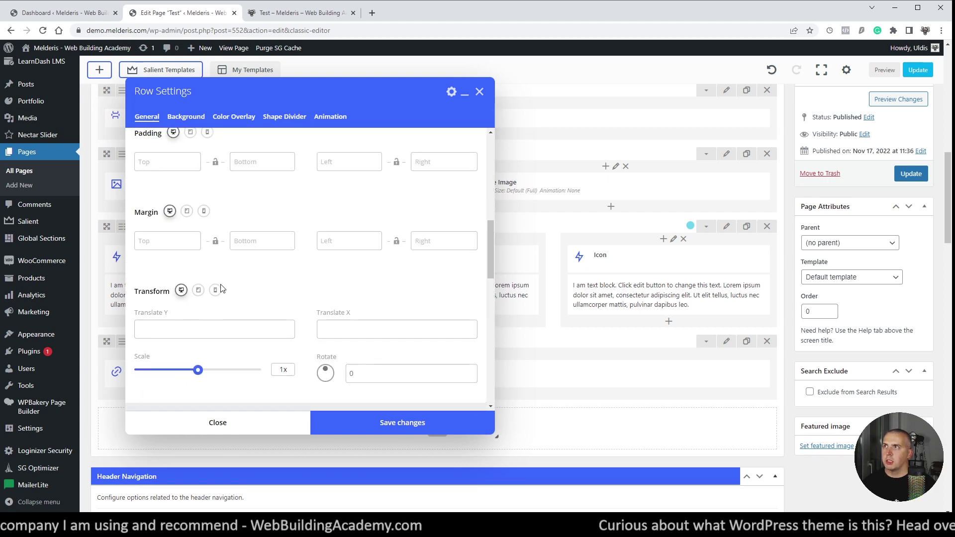
{"action": "scroll", "coordinate": [221, 287], "scroll_direction": "up", "scroll_amount": 6}
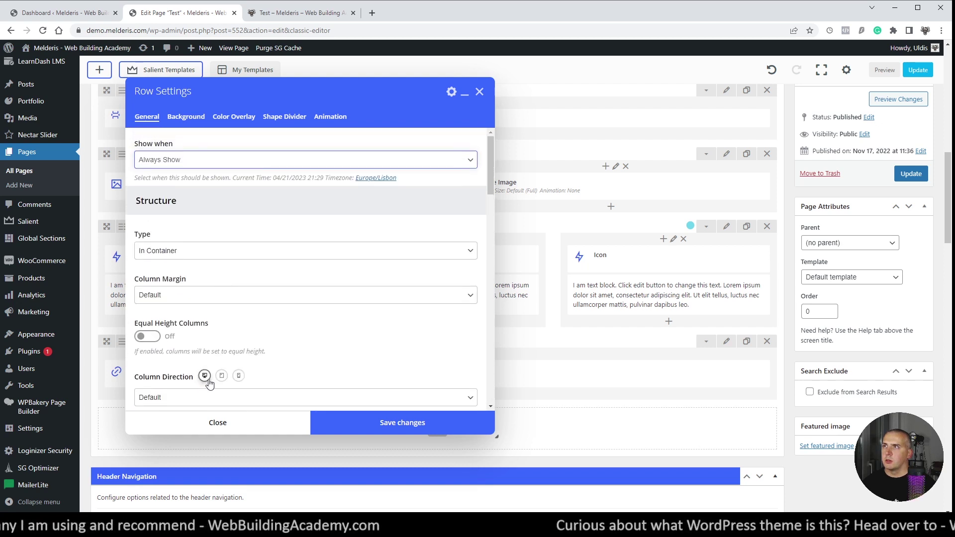
{"action": "left_click", "coordinate": [218, 423]}
Set the top margin of the button's column to 50 and save the column settings.
{"action": "left_click", "coordinate": [443, 354]}
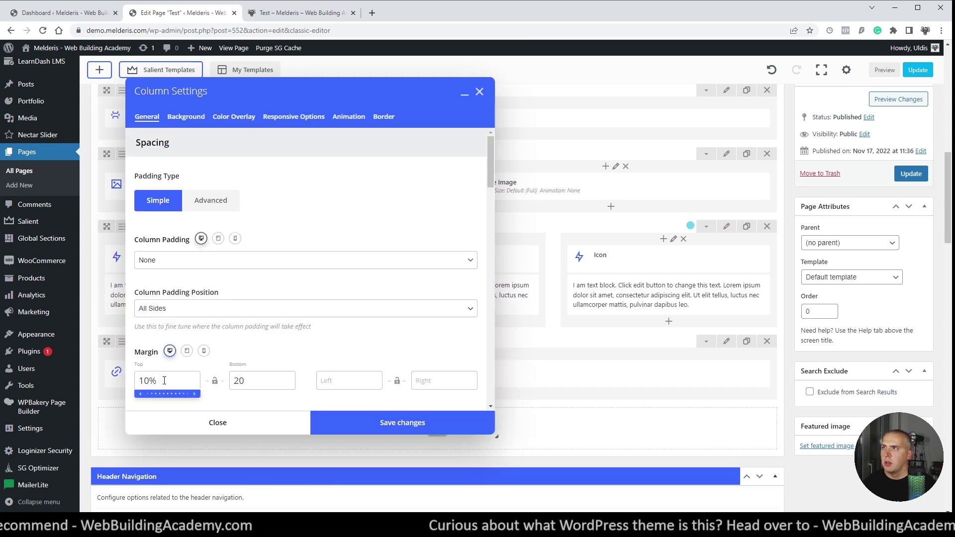
{"action": "triple_click", "coordinate": [164, 381]}
{"action": "type", "text": "50"}
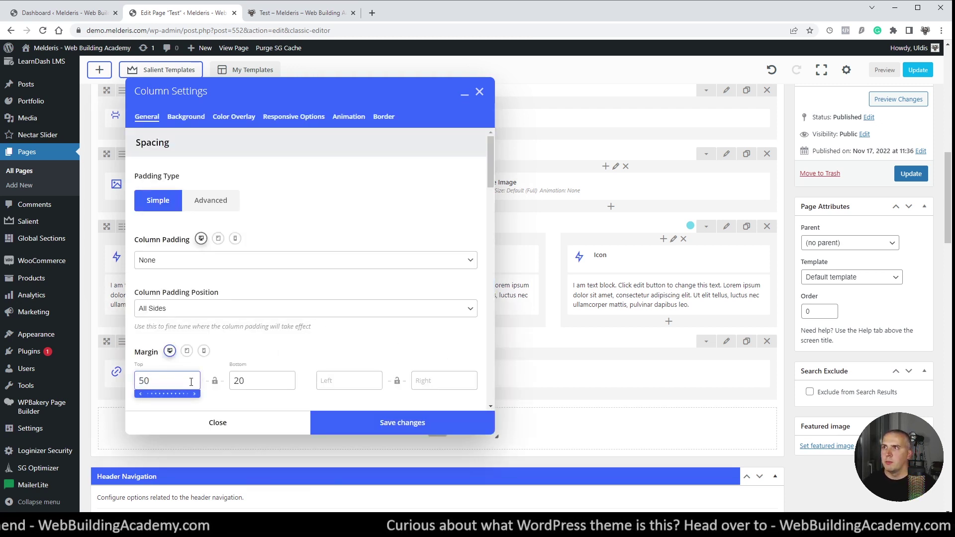
{"action": "left_click", "coordinate": [393, 423]}
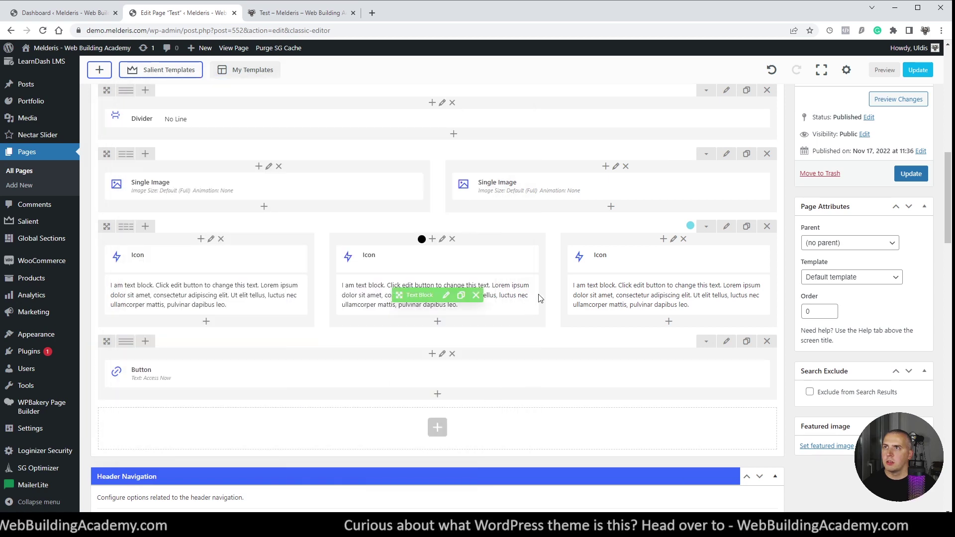
Preview the page to check the button's new top spacing and the sections above it, and return to the page editor.
{"action": "scroll", "coordinate": [541, 297], "scroll_direction": "up", "scroll_amount": 10}
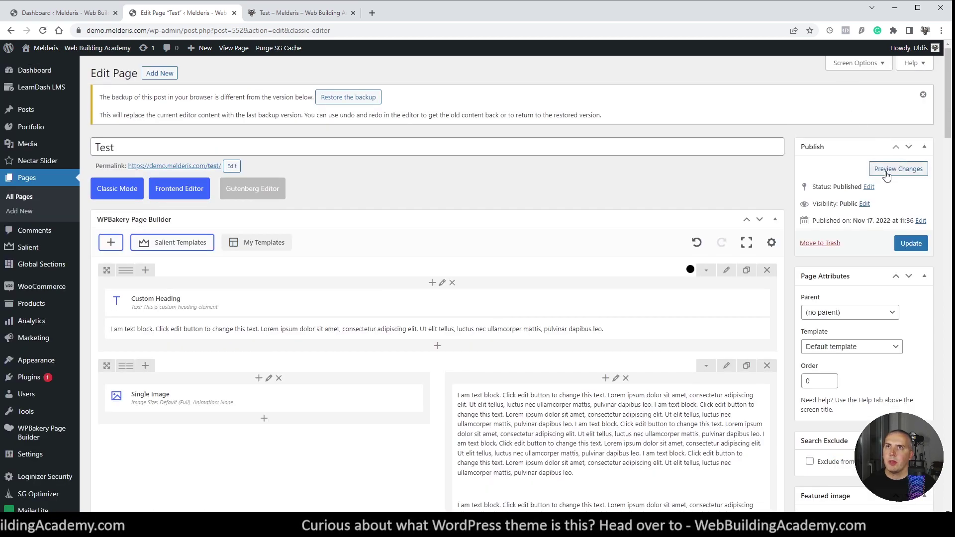
{"action": "left_click", "coordinate": [886, 172]}
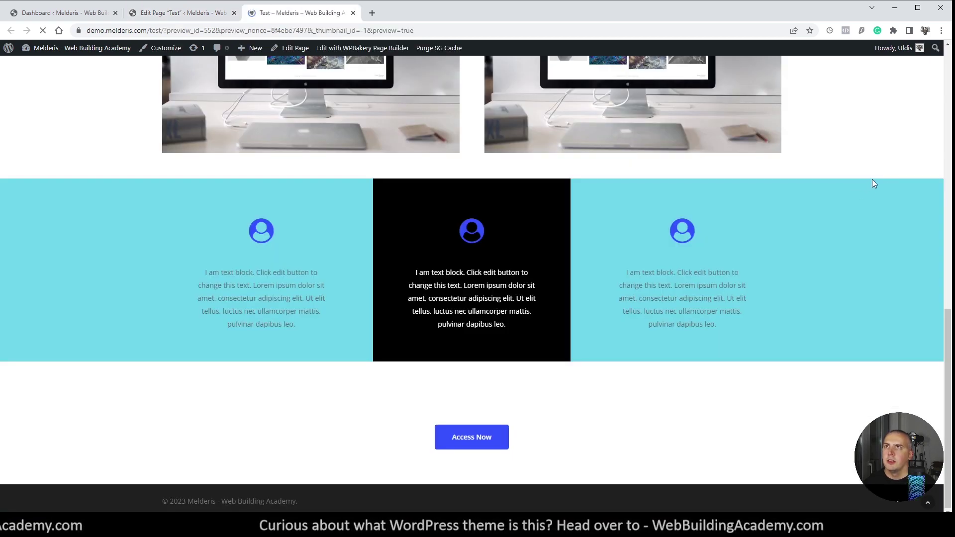
{"action": "scroll", "coordinate": [718, 197], "scroll_direction": "down", "scroll_amount": 15}
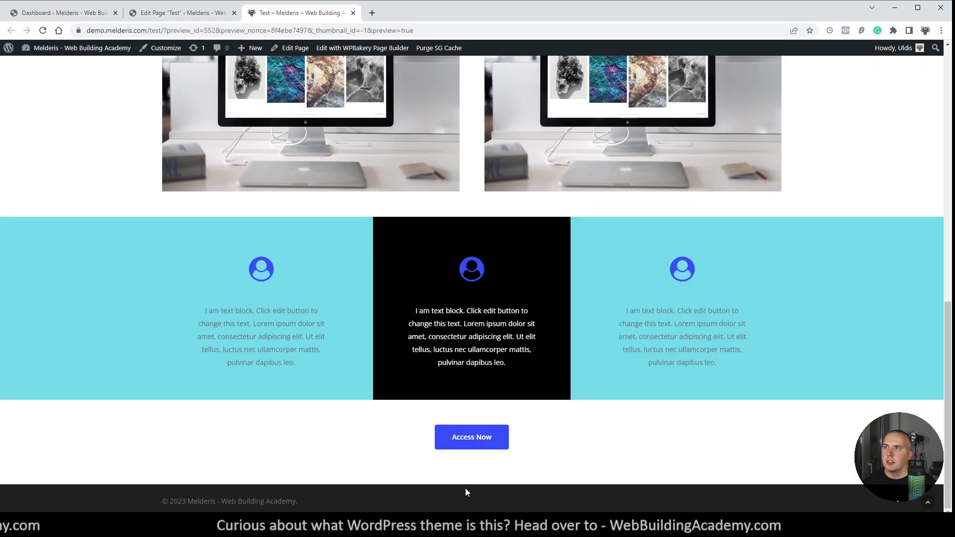
{"action": "scroll", "coordinate": [582, 399], "scroll_direction": "up", "scroll_amount": 9}
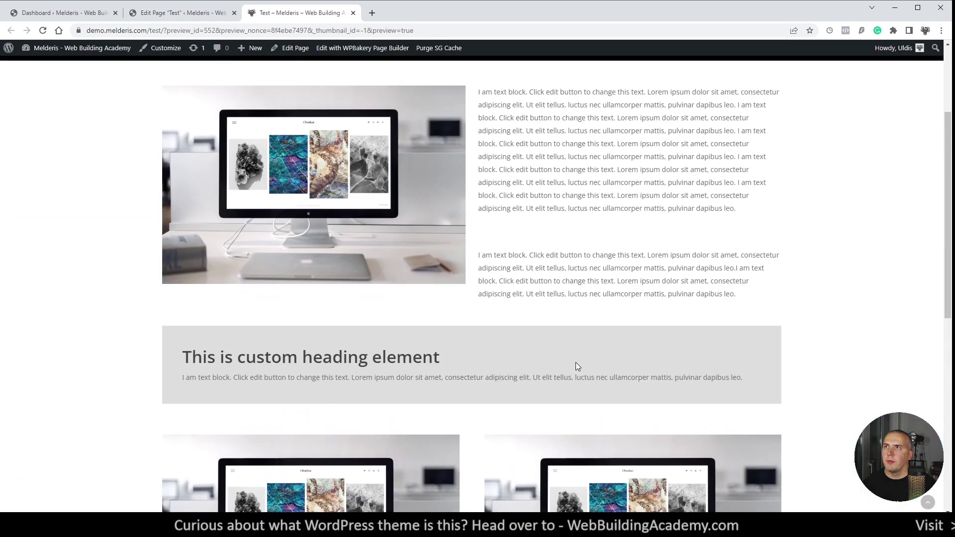
{"action": "scroll", "coordinate": [576, 367], "scroll_direction": "up", "scroll_amount": 3}
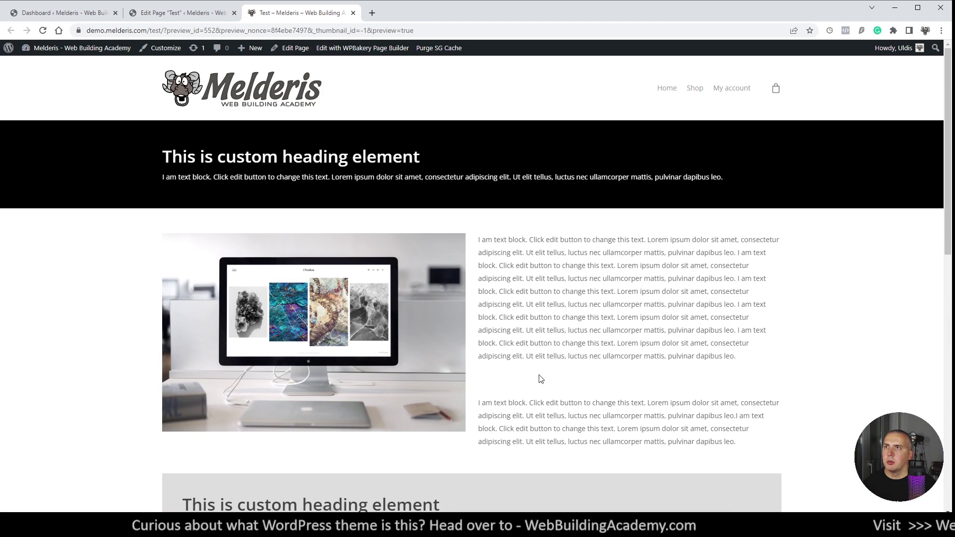
{"action": "left_click", "coordinate": [184, 13]}
Open the settings of the text block beside the image and go to the end of its text.
{"action": "scroll", "coordinate": [547, 248], "scroll_direction": "down", "scroll_amount": 4}
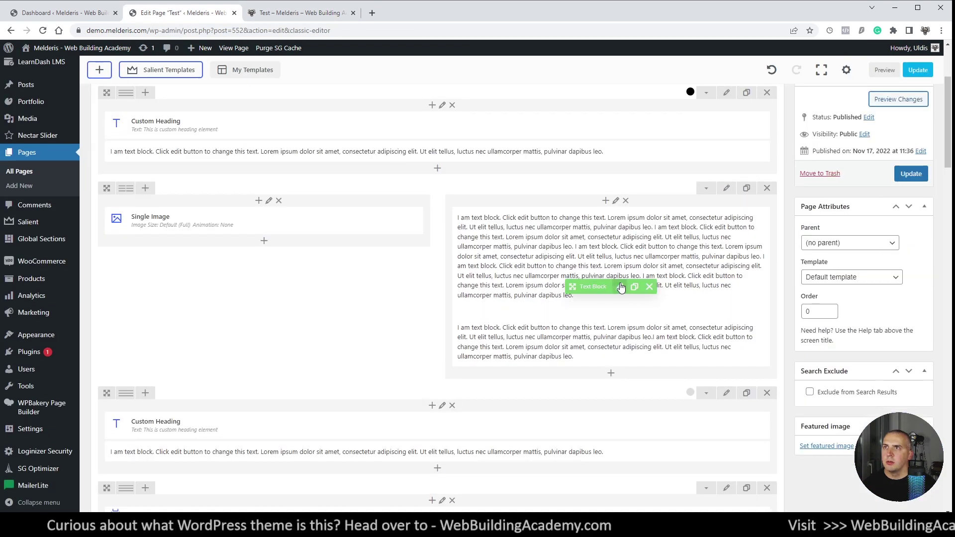
{"action": "left_click", "coordinate": [619, 287]}
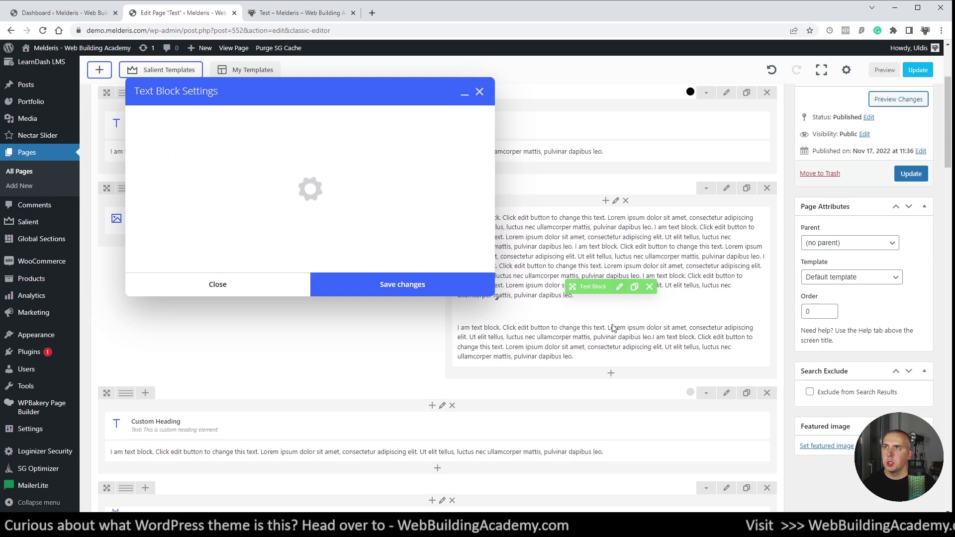
{"action": "scroll", "coordinate": [311, 266], "scroll_direction": "down", "scroll_amount": 3}
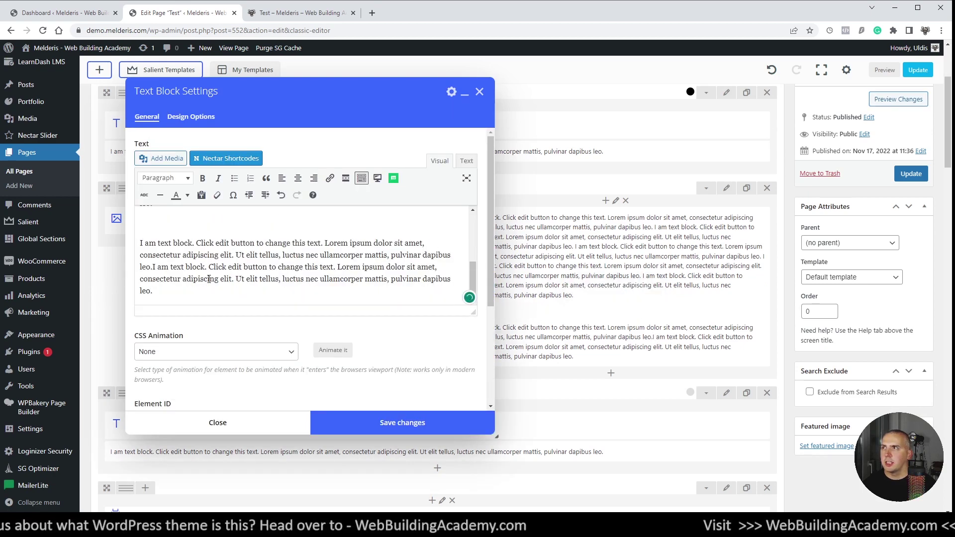
{"action": "scroll", "coordinate": [208, 279], "scroll_direction": "down", "scroll_amount": 3}
{"action": "scroll", "coordinate": [259, 250], "scroll_direction": "up", "scroll_amount": 5}
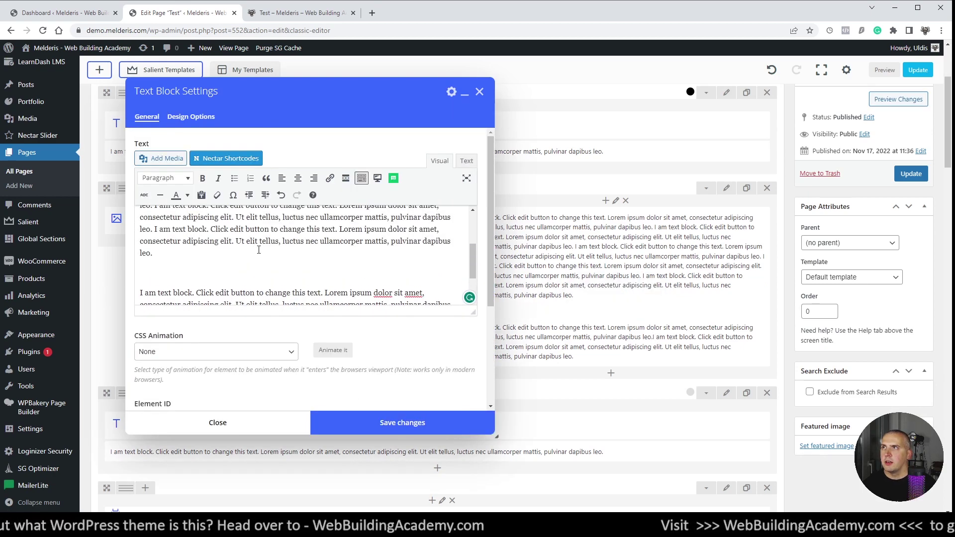
{"action": "scroll", "coordinate": [259, 250], "scroll_direction": "down", "scroll_amount": 3}
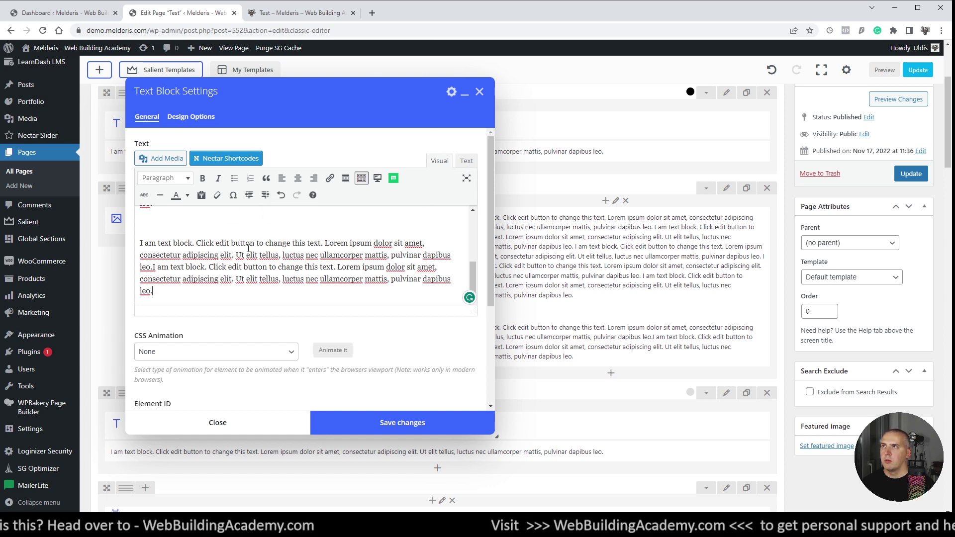
Add two test paragraphs, "fsdfsdfsd" and "fsdfsd", at the end of the text block.
{"action": "left_click", "coordinate": [181, 294]}
{"action": "key", "text": "Return"}
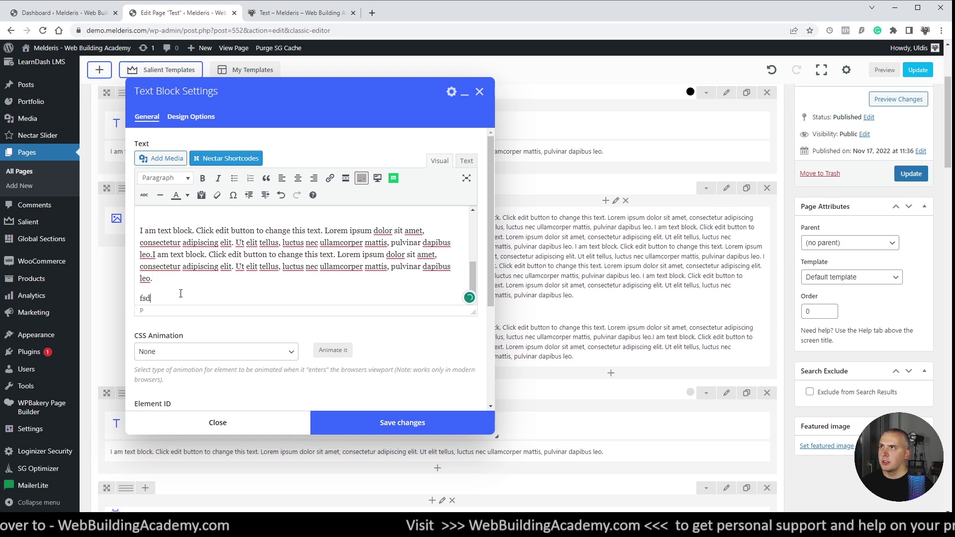
{"action": "type", "text": "fsdfsdfsd"}
{"action": "key", "text": "Return"}
{"action": "type", "text": "fsdfsd"}
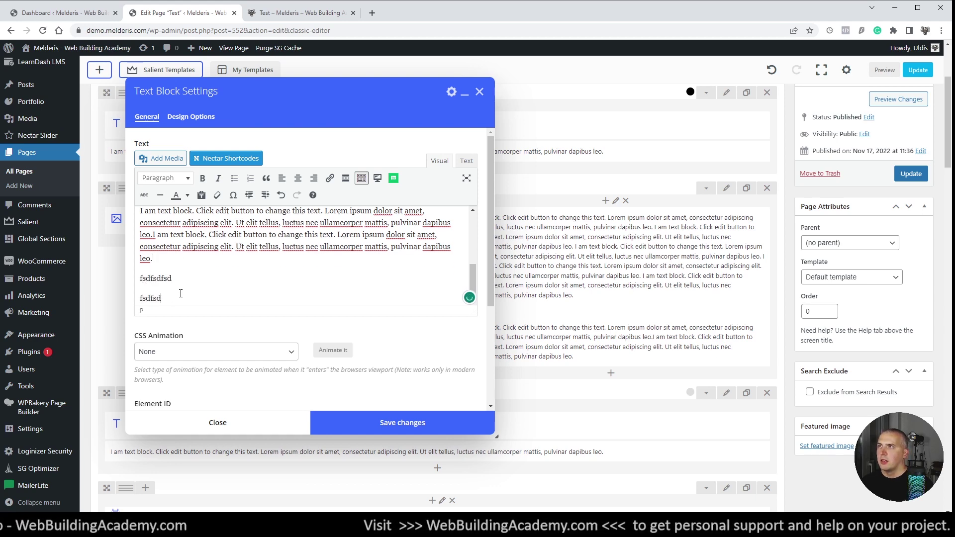
Remove the two test paragraphs from the end of the text block.
{"action": "key", "text": "ctrl+z"}
{"action": "key", "text": "ctrl+z"}
{"action": "key", "text": "ctrl+z"}
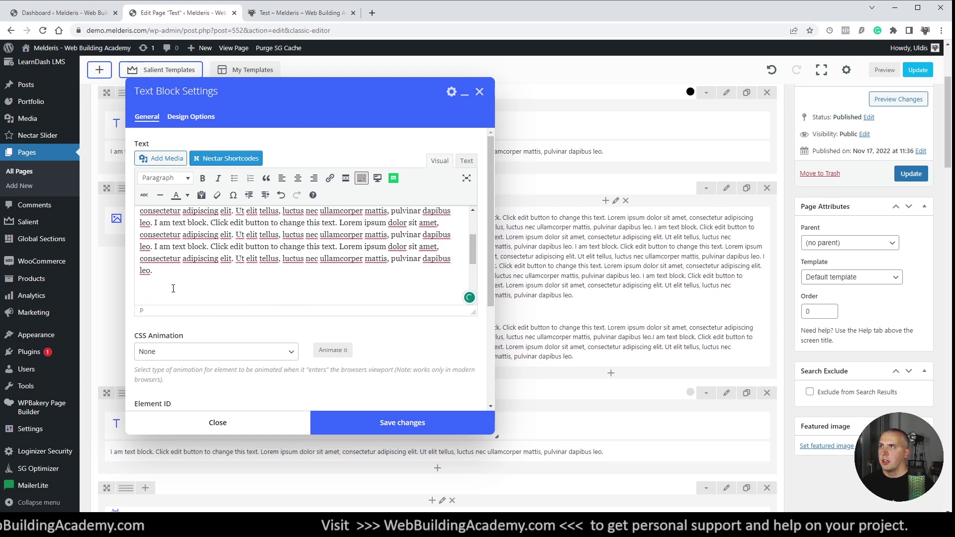
{"action": "key", "text": "ctrl+v"}
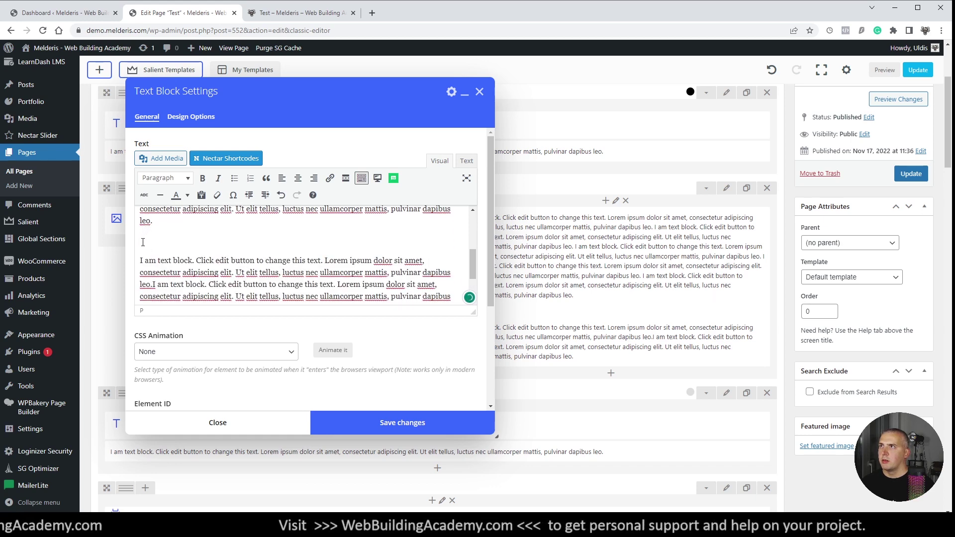
{"action": "key", "text": "ctrl+y"}
{"action": "key", "text": "ctrl+y"}
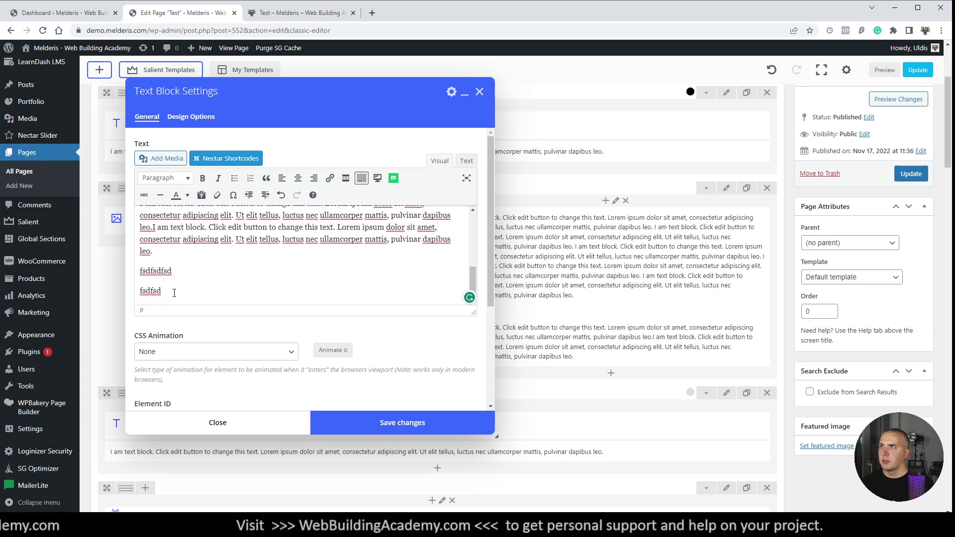
{"action": "key", "text": "BackSpace"}
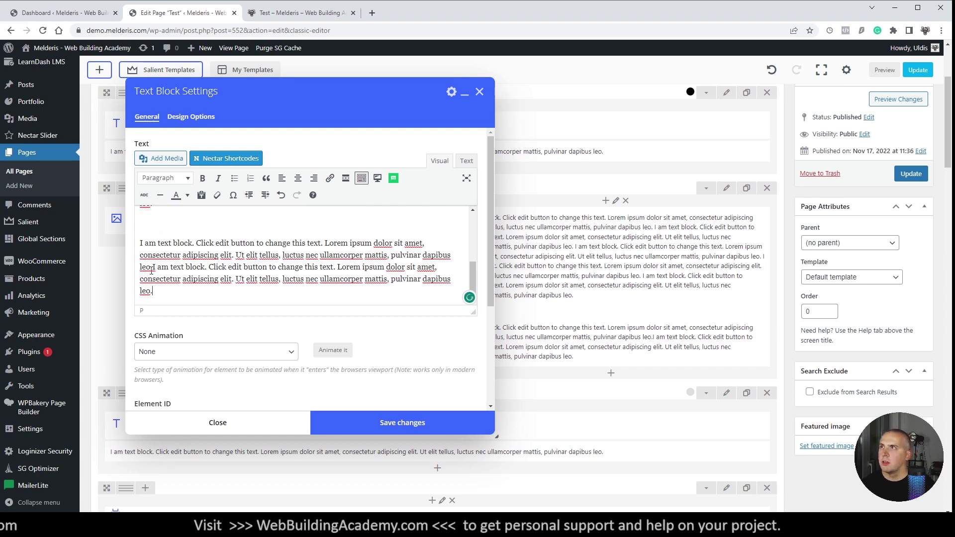
Delete the empty paragraph between the two last text paragraphs and save the text block.
{"action": "scroll", "coordinate": [151, 271], "scroll_direction": "up", "scroll_amount": 2}
{"action": "scroll", "coordinate": [164, 249], "scroll_direction": "down", "scroll_amount": 2}
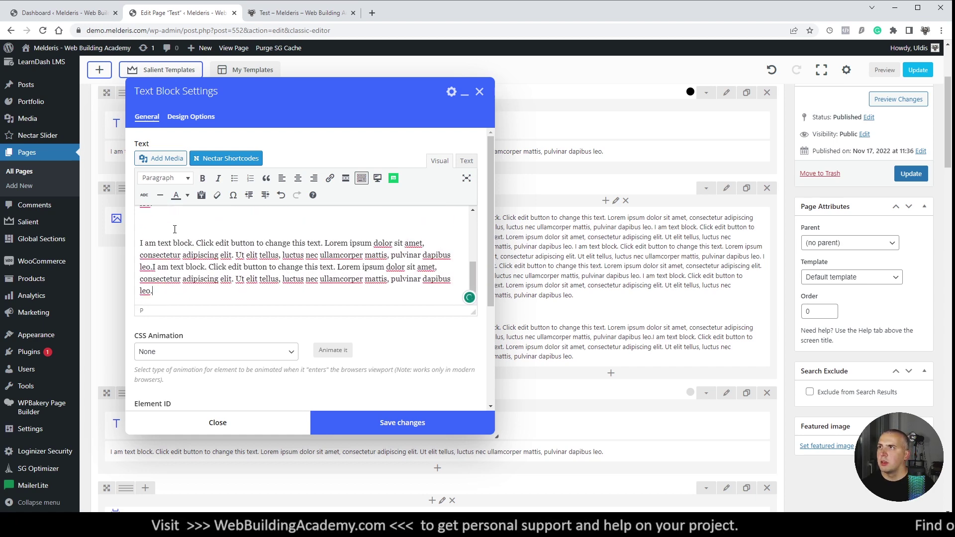
{"action": "key", "text": "BackSpace"}
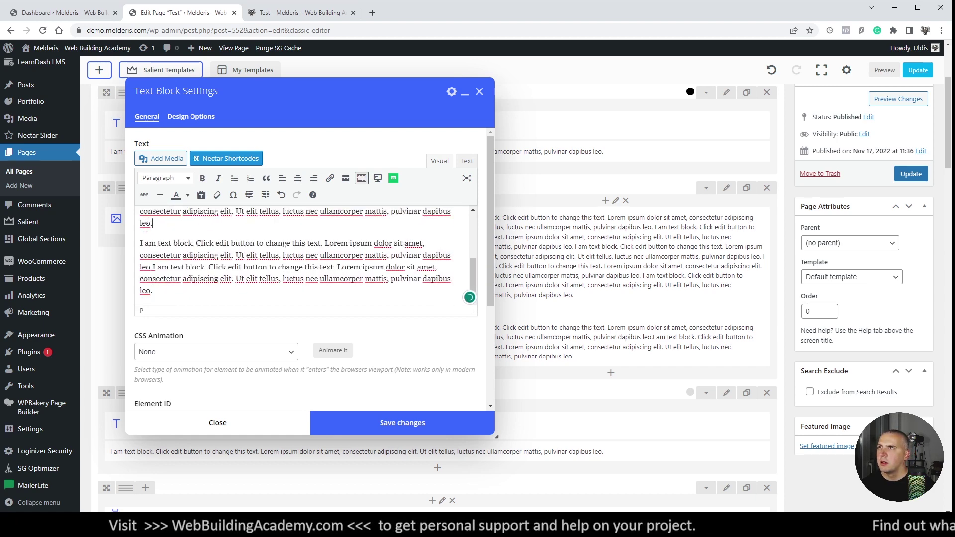
{"action": "left_click", "coordinate": [356, 422]}
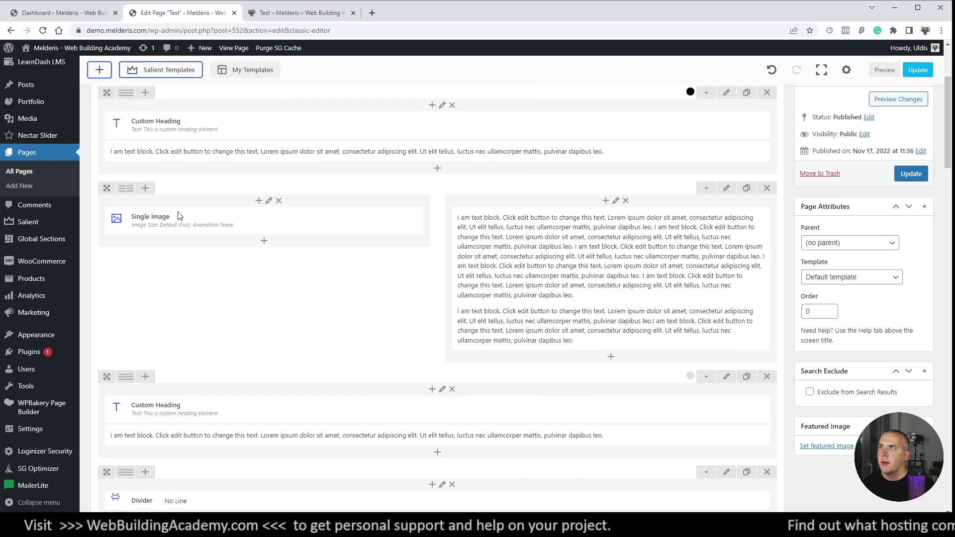
Enable equal height columns with Middle content alignment for the image and text row, and save the row settings.
{"action": "left_click", "coordinate": [727, 191]}
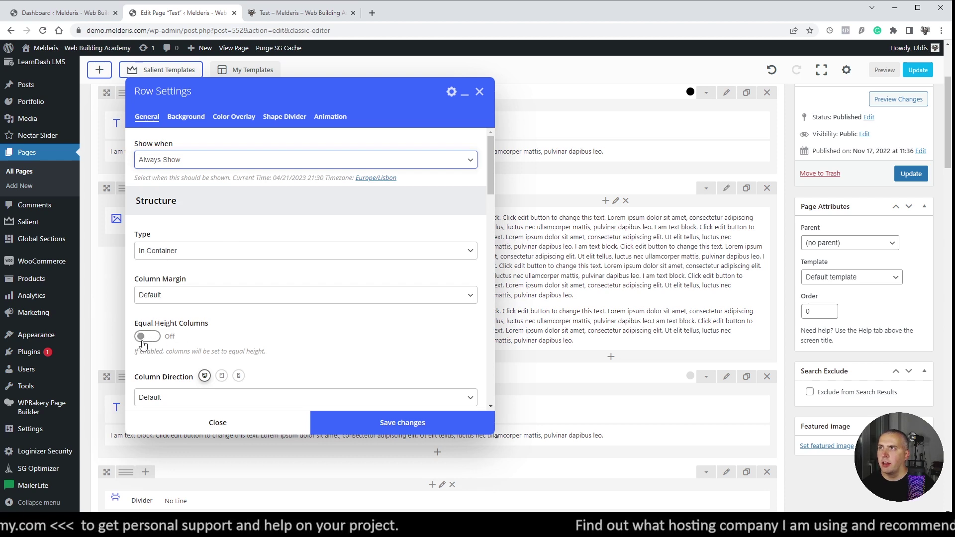
{"action": "left_click", "coordinate": [144, 338]}
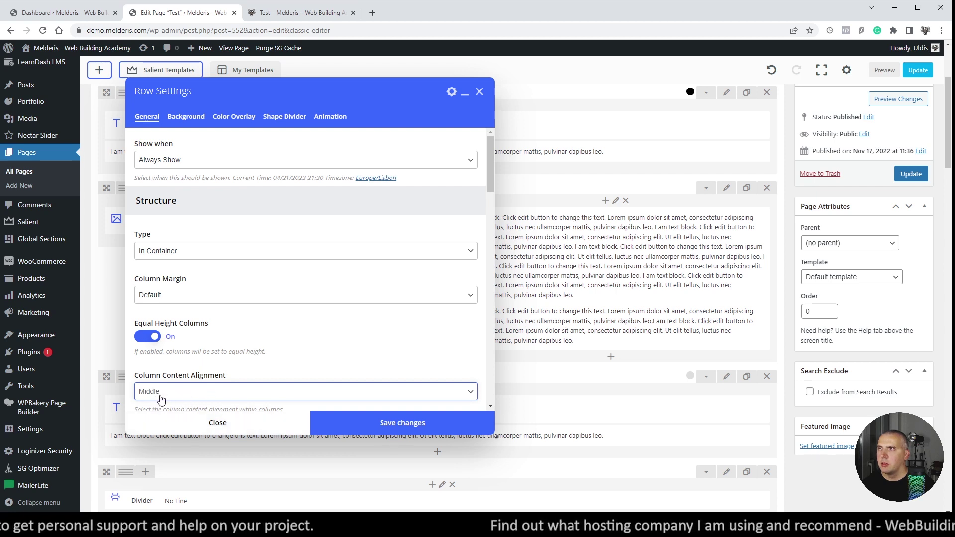
{"action": "left_click", "coordinate": [380, 422]}
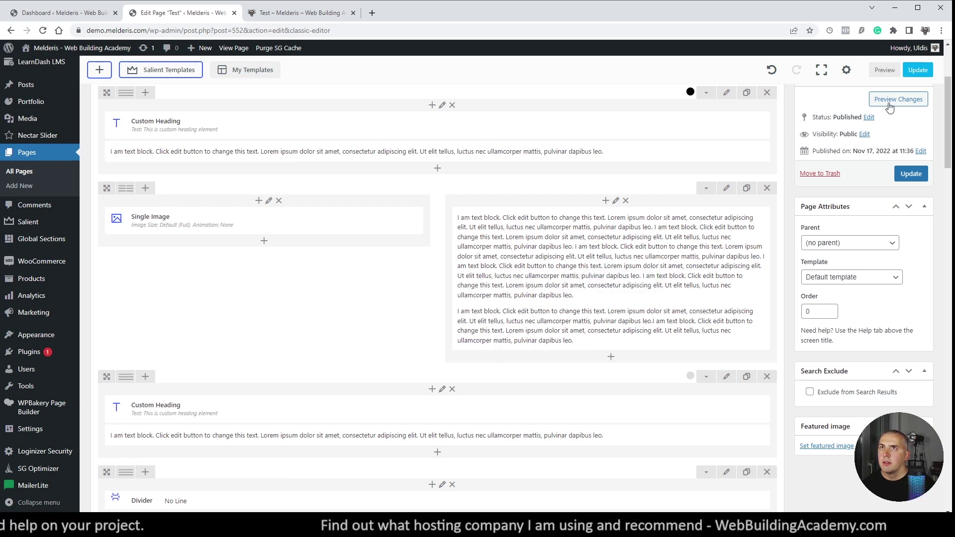
Preview the page at desktop, medium and narrow widths to check the image and text alignment, and return to the page editor.
{"action": "left_click", "coordinate": [884, 70]}
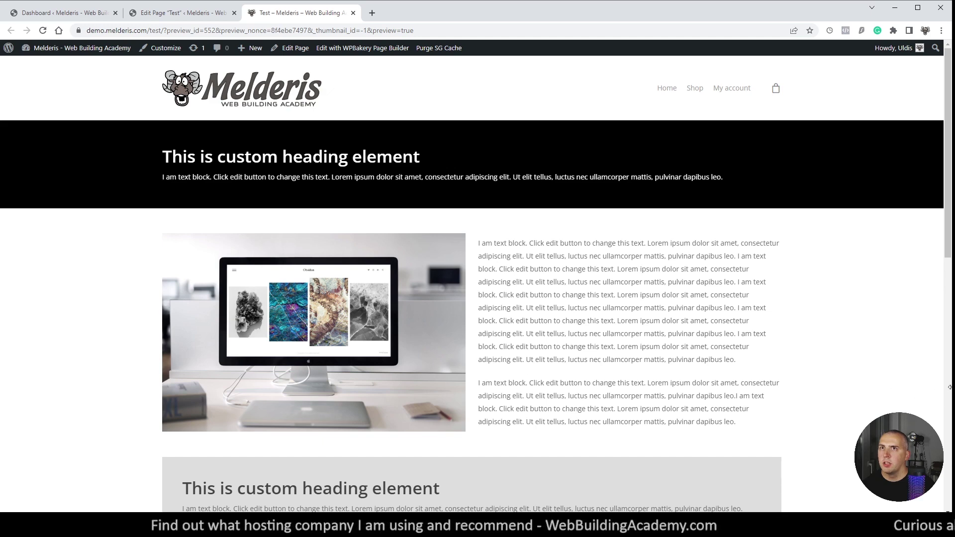
{"action": "left_click_drag", "start_coordinate": [949, 387], "coordinate": [622, 388]}
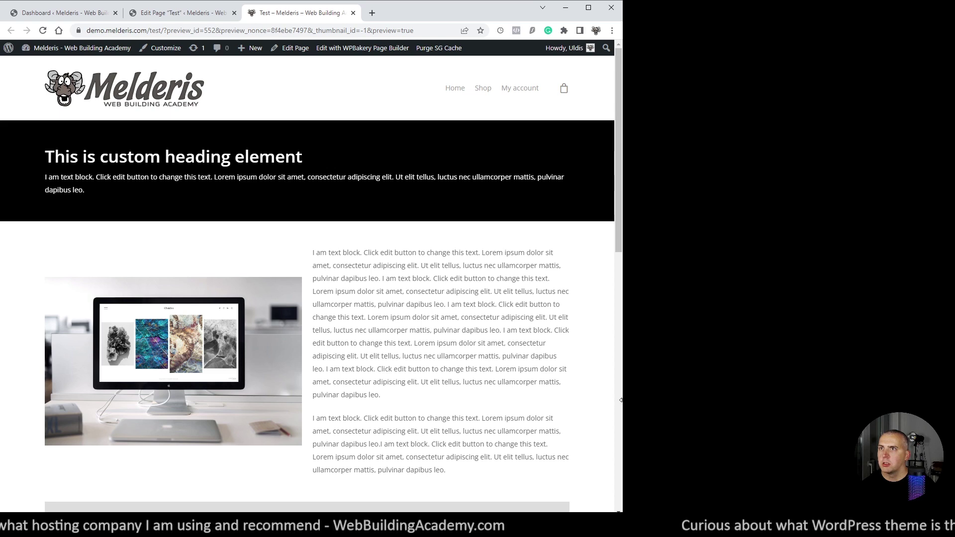
{"action": "left_click_drag", "start_coordinate": [622, 408], "coordinate": [454, 401]}
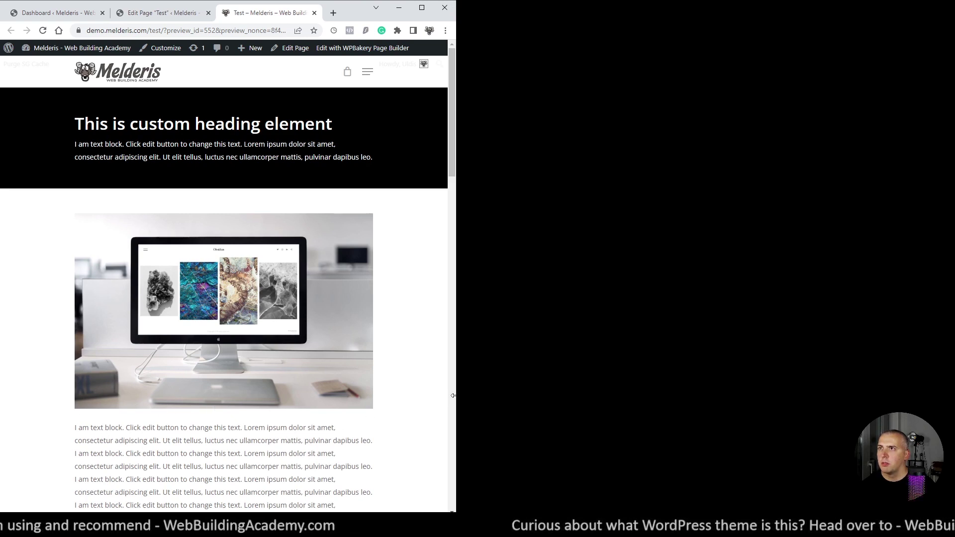
{"action": "left_click_drag", "start_coordinate": [453, 395], "coordinate": [950, 437]}
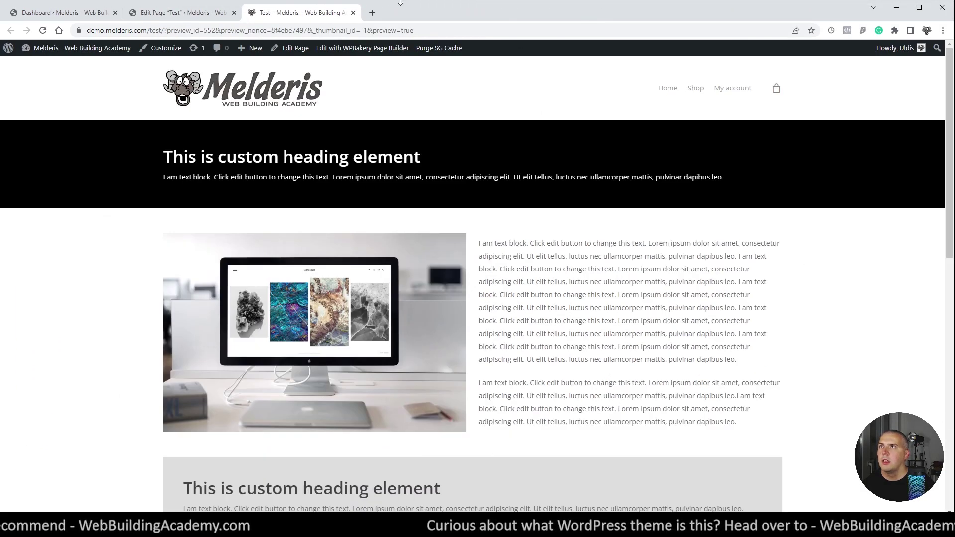
{"action": "left_click", "coordinate": [192, 13]}
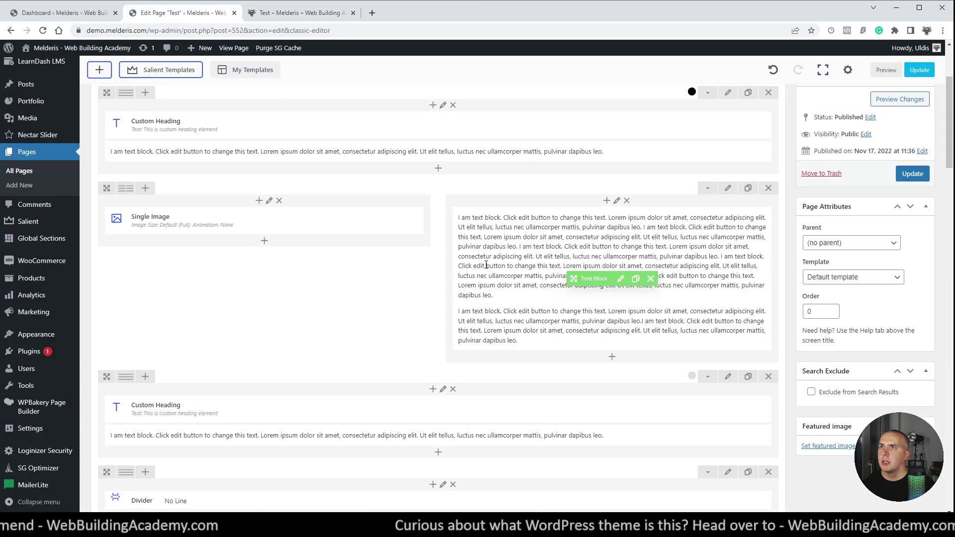
Set the column margin of the image and text row to 50px and save the row settings.
{"action": "left_click", "coordinate": [728, 188]}
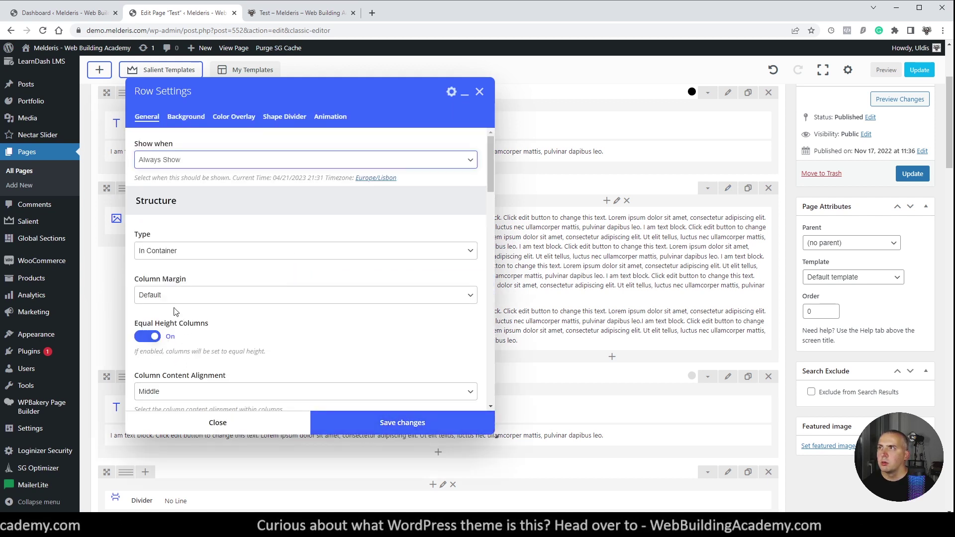
{"action": "left_click", "coordinate": [170, 294]}
{"action": "key", "text": "n"}
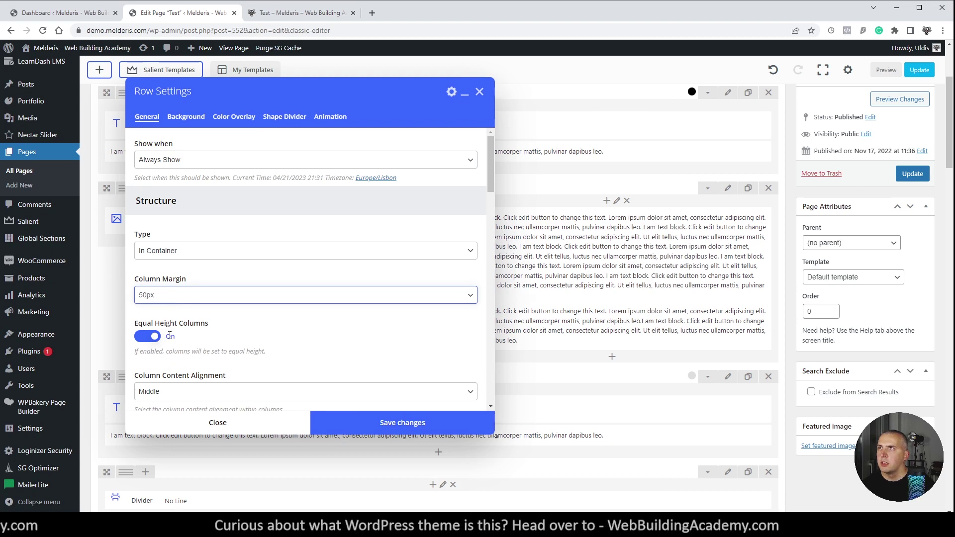
{"action": "left_click", "coordinate": [350, 422]}
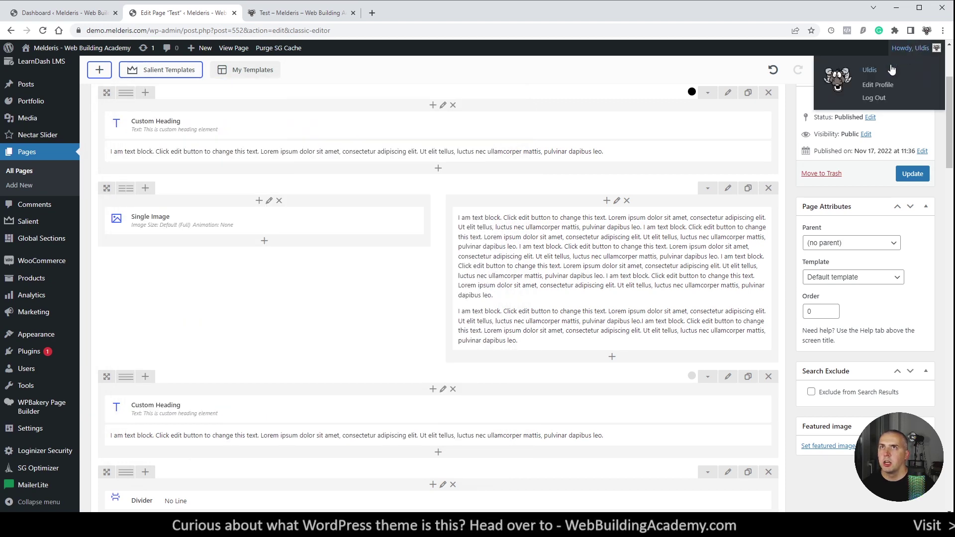
Preview the page and examine the column gap beside the image and the spacing of all sections down to the footer.
{"action": "left_click", "coordinate": [883, 72]}
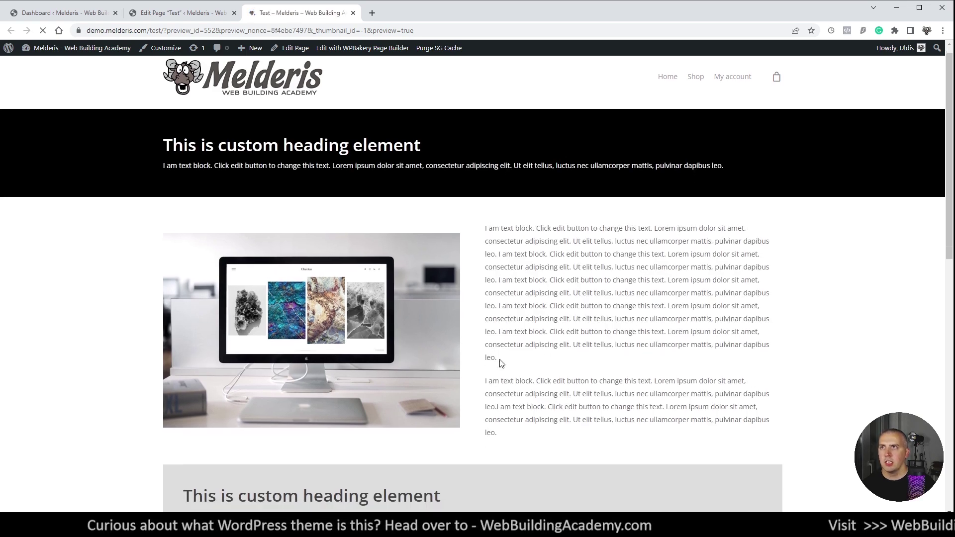
{"action": "scroll", "coordinate": [498, 363], "scroll_direction": "down", "scroll_amount": 3}
{"action": "scroll", "coordinate": [552, 300], "scroll_direction": "down", "scroll_amount": 2}
{"action": "scroll", "coordinate": [481, 248], "scroll_direction": "up", "scroll_amount": 2}
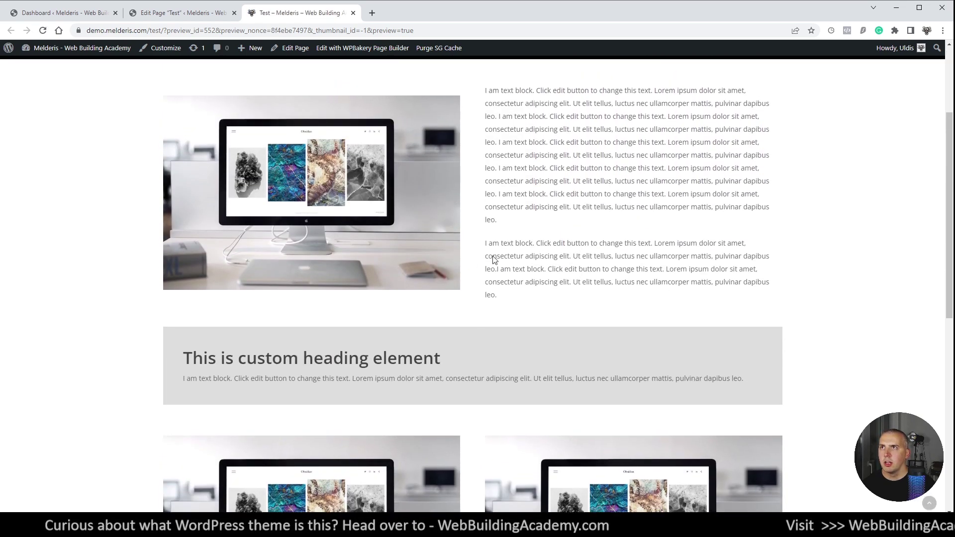
{"action": "scroll", "coordinate": [434, 250], "scroll_direction": "up", "scroll_amount": 2}
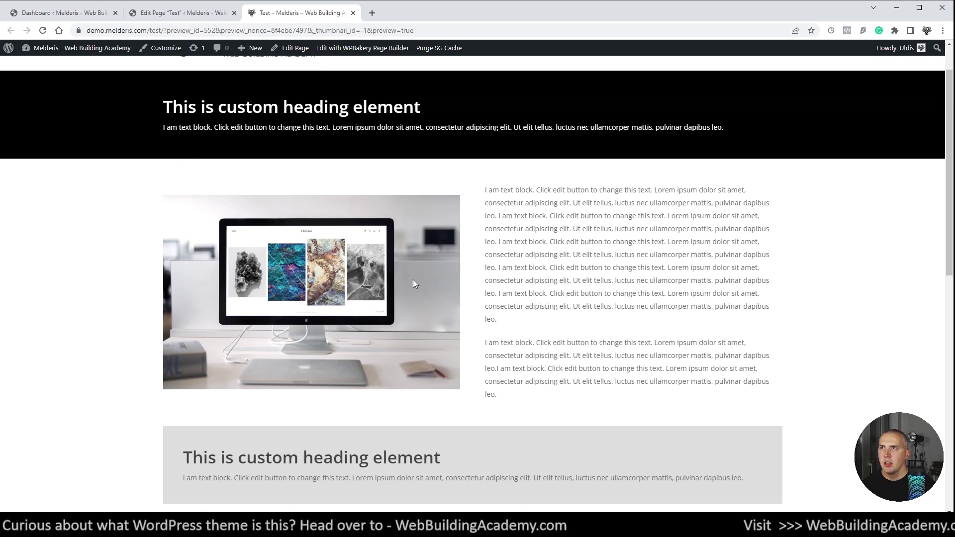
{"action": "scroll", "coordinate": [503, 319], "scroll_direction": "down", "scroll_amount": 10}
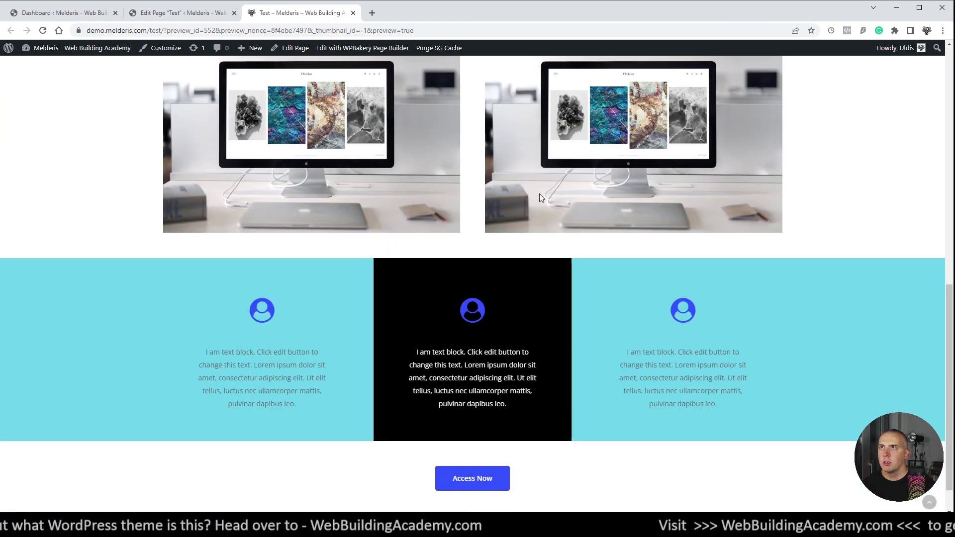
{"action": "scroll", "coordinate": [539, 194], "scroll_direction": "up", "scroll_amount": 12}
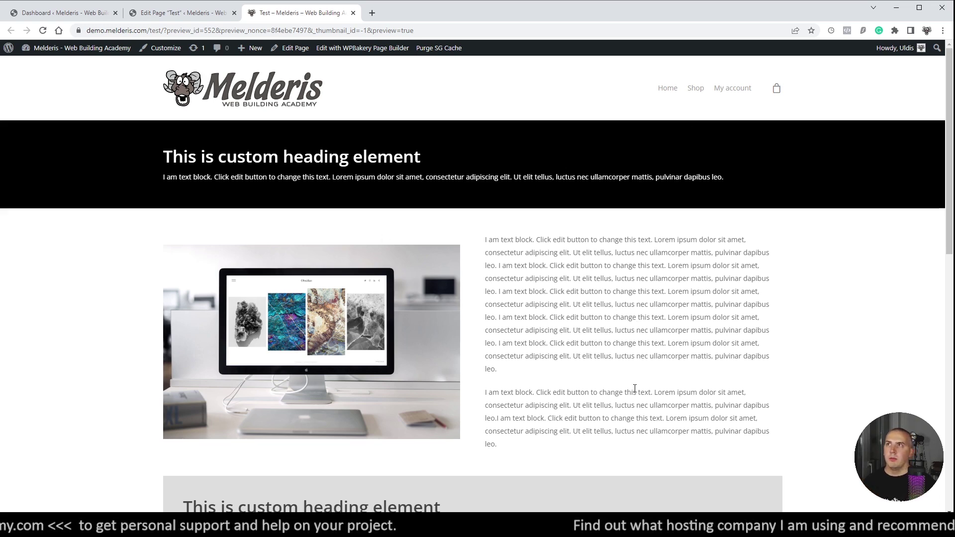
{"action": "scroll", "coordinate": [671, 278], "scroll_direction": "down", "scroll_amount": 4}
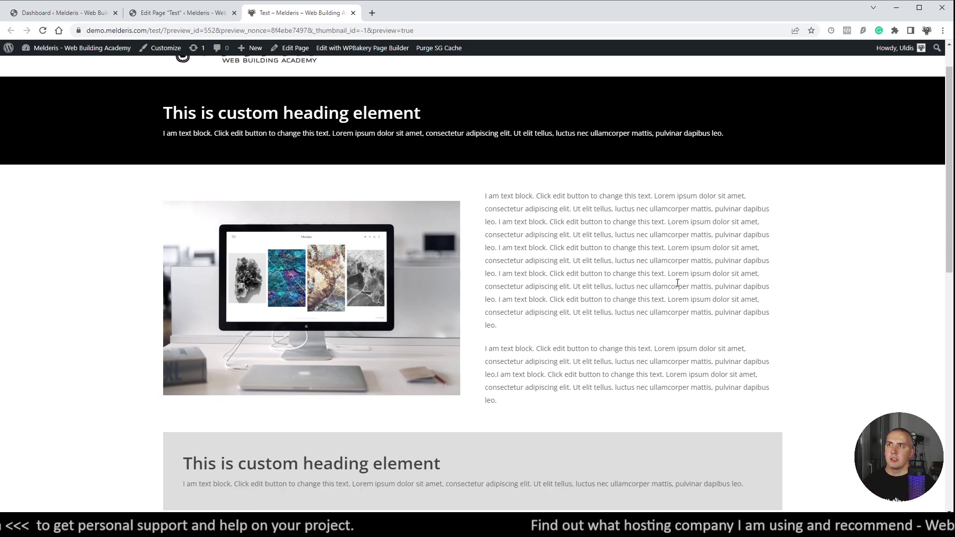
{"action": "scroll", "coordinate": [660, 290], "scroll_direction": "down", "scroll_amount": 8}
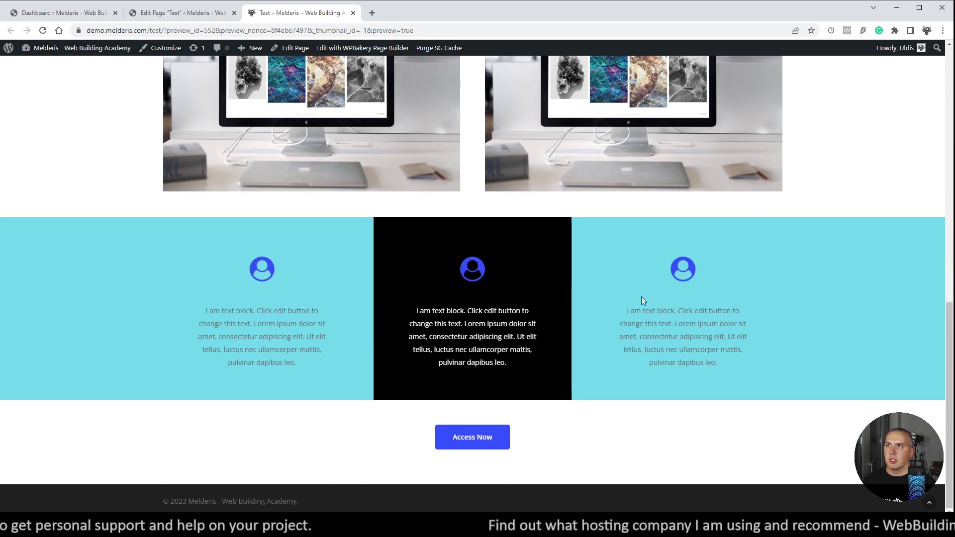
{"action": "scroll", "coordinate": [640, 301], "scroll_direction": "up", "scroll_amount": 10}
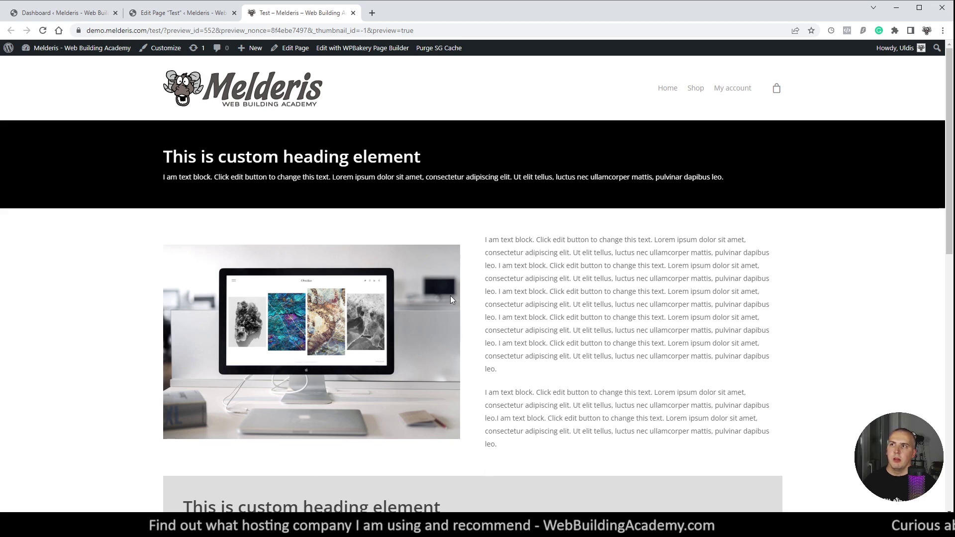
{"action": "scroll", "coordinate": [517, 319], "scroll_direction": "down", "scroll_amount": 5}
{"action": "scroll", "coordinate": [518, 321], "scroll_direction": "up", "scroll_amount": 5}
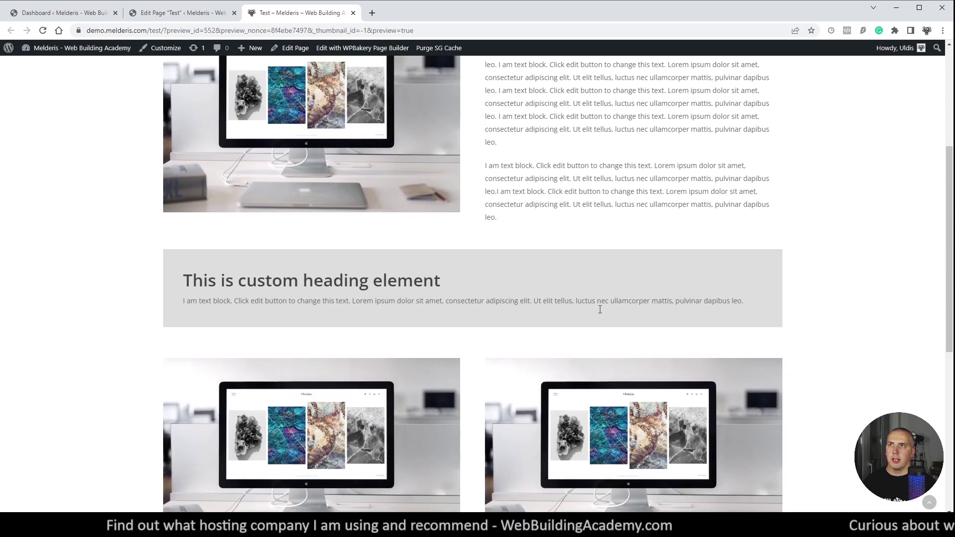